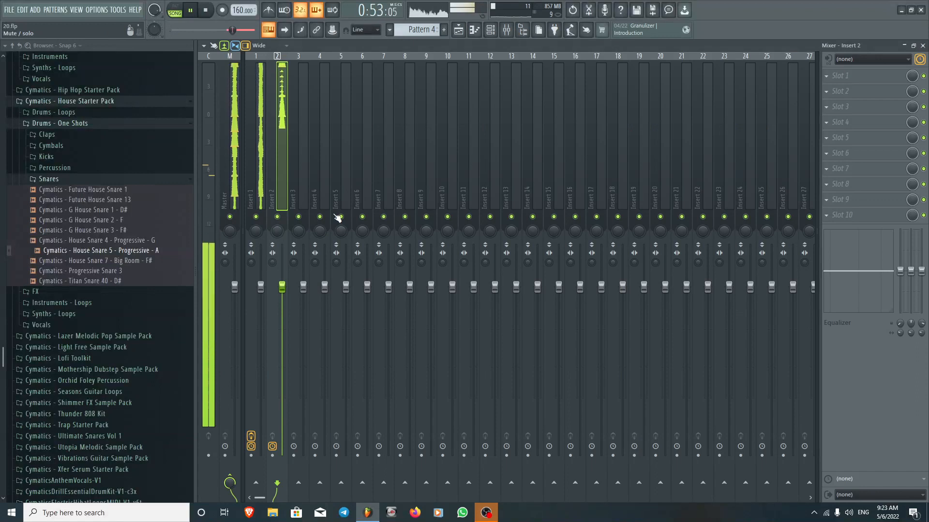
# Play the song, move the master track's VU meter window clear of the first mixer tracks and make it detached.
pyautogui.click(912, 10)
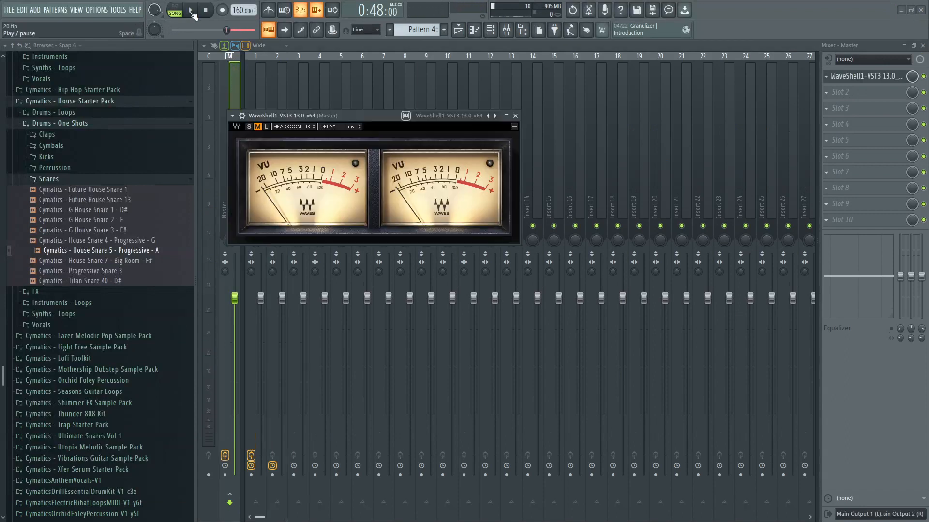
pyautogui.click(191, 11)
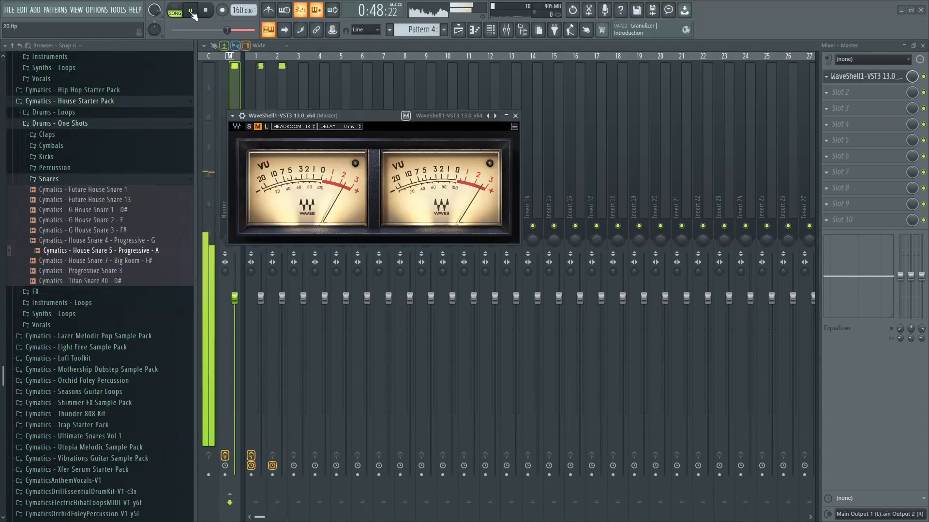
pyautogui.moveTo(412, 116); pyautogui.dragTo(600, 115)
pyautogui.click(432, 115)
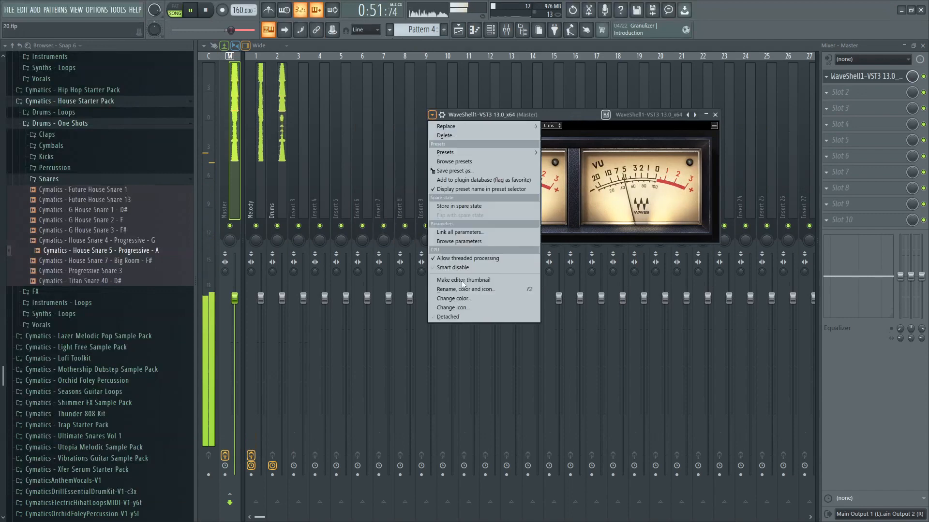
pyautogui.click(461, 318)
# Lower the Melody and Drums mixer faders together while monitoring the master VU meter, and close the meter.
pyautogui.click(258, 203)
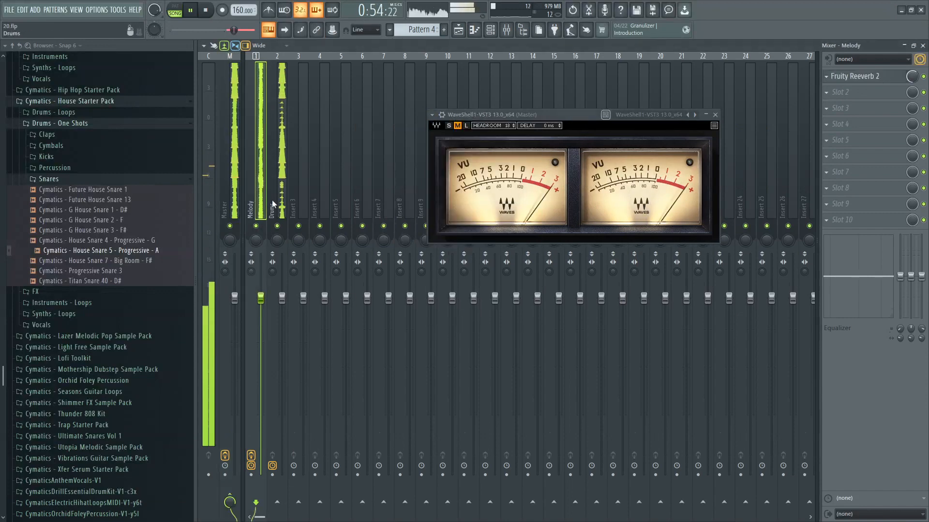
pyautogui.keyDown('ctrl'); pyautogui.click(274, 199); pyautogui.keyUp('ctrl')
pyautogui.moveTo(283, 308); pyautogui.dragTo(283, 325)
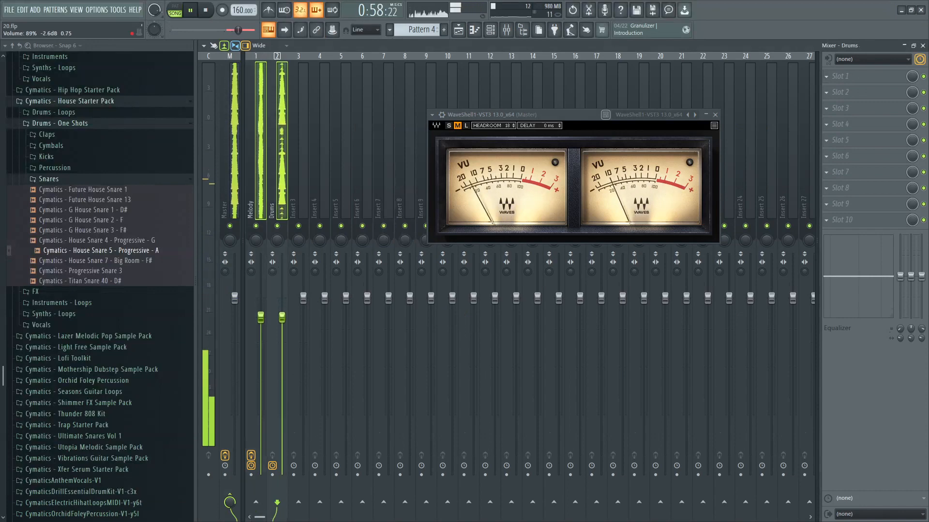
pyautogui.moveTo(282, 317); pyautogui.dragTo(282, 318)
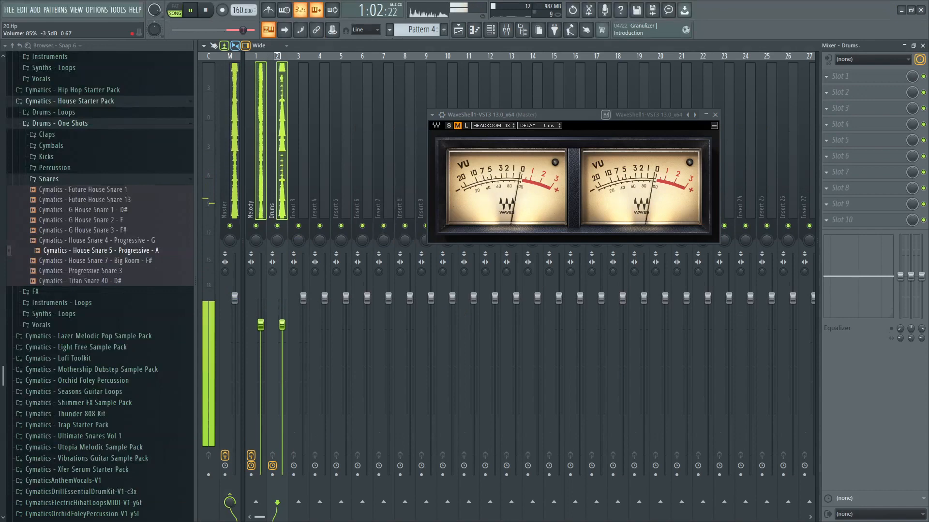
pyautogui.moveTo(282, 325); pyautogui.dragTo(282, 330)
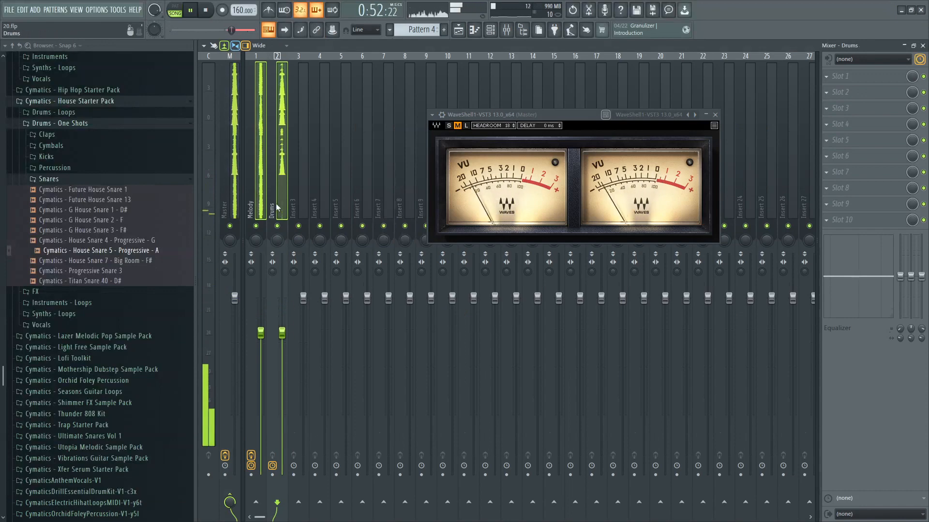
pyautogui.click(300, 202)
pyautogui.click(285, 203)
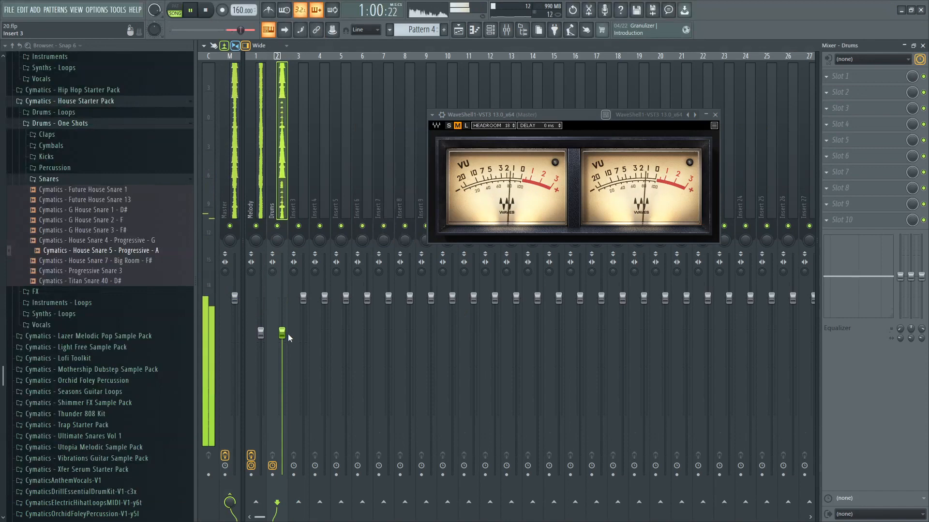
pyautogui.click(715, 114)
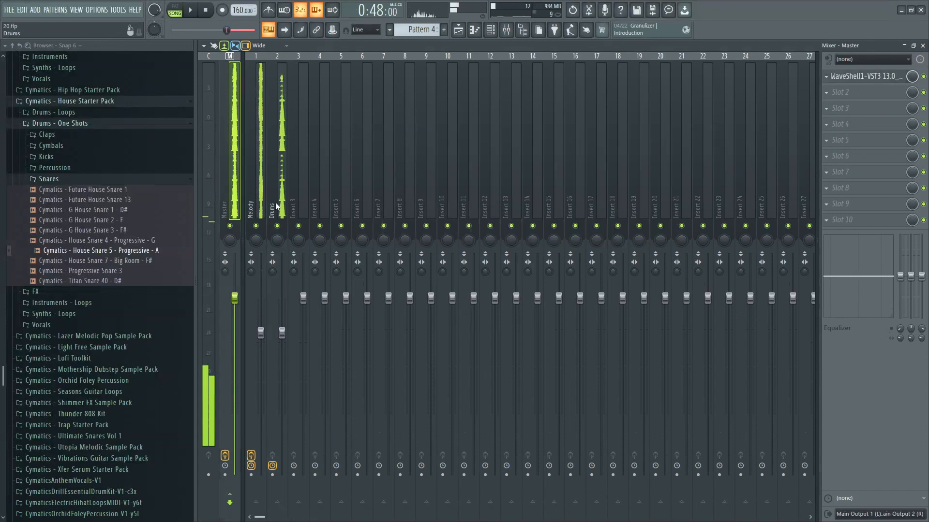
# Mute Track 2 in the playlist, enable Track 4 and restart playback from the start of the loop.
pyautogui.click(459, 29)
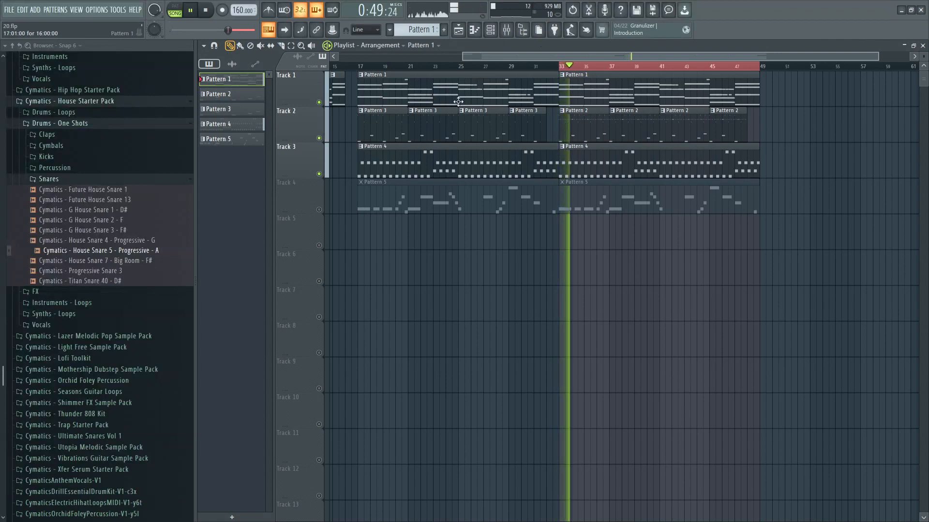
pyautogui.press('space')
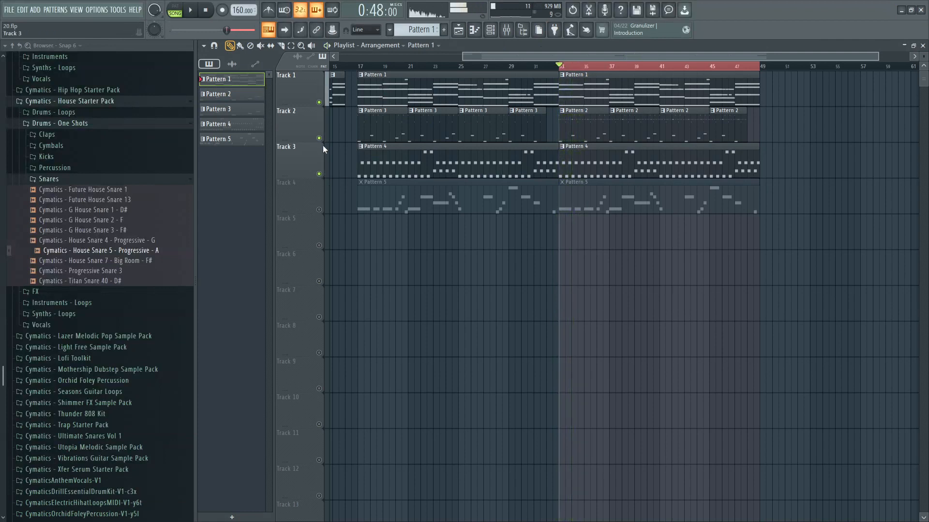
pyautogui.click(321, 139)
pyautogui.click(319, 211)
pyautogui.press('space')
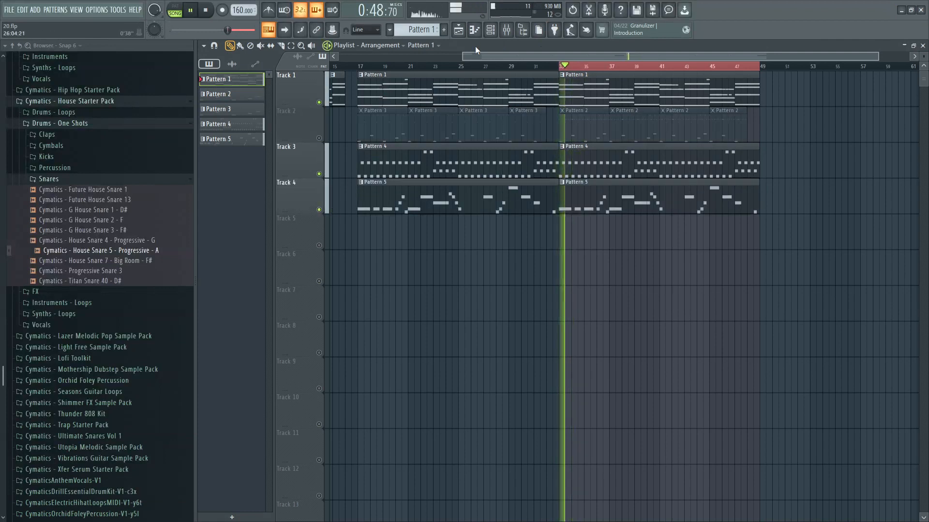
# Adjust the Synpluck Blip channel's volume in the channel rack, restarting the loop to judge the melody balance.
pyautogui.press('F6')
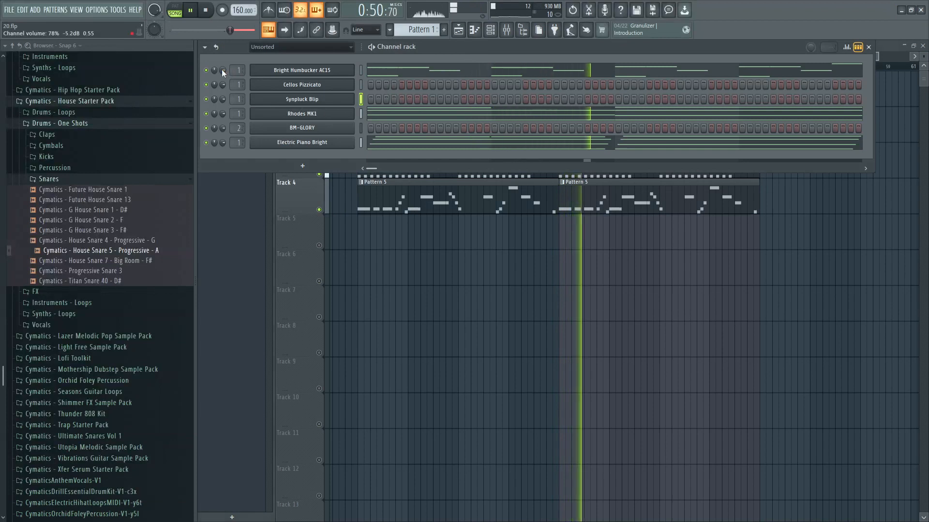
pyautogui.moveTo(225, 99); pyautogui.dragTo(225, 112)
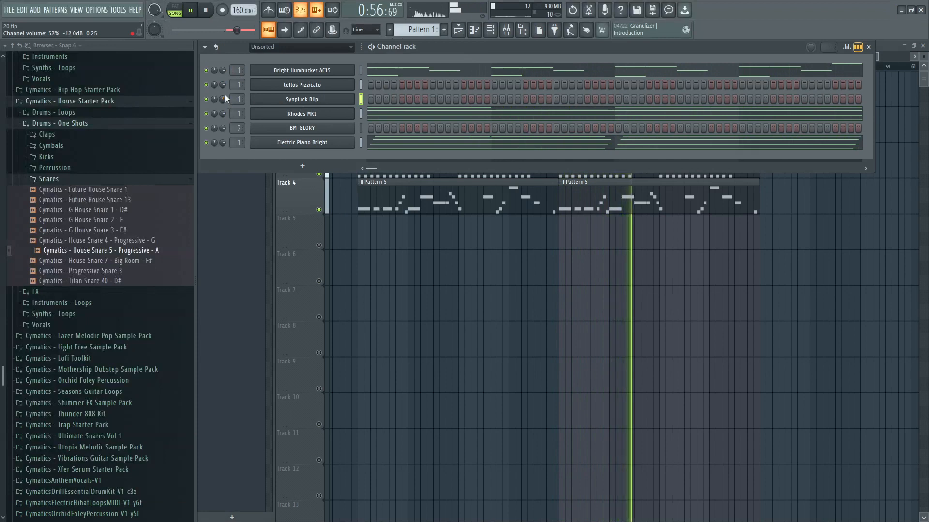
pyautogui.press('space')
pyautogui.press('space')
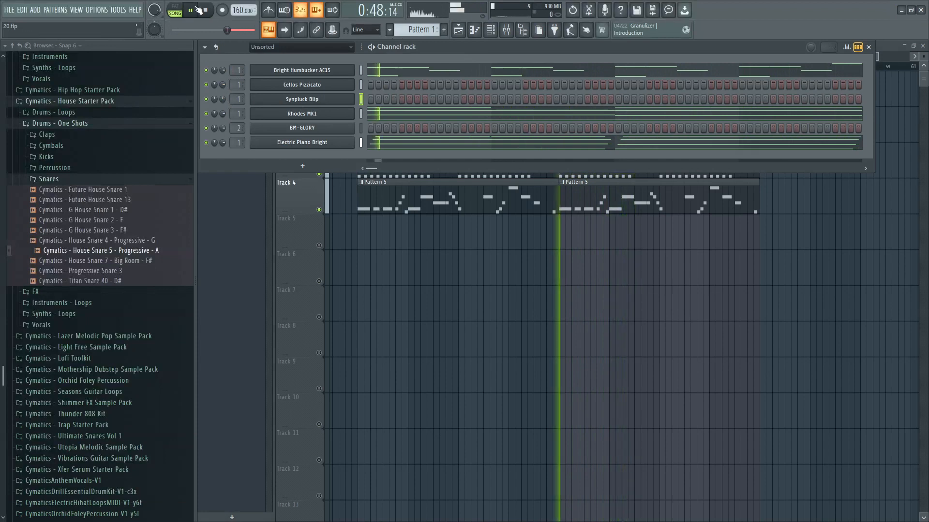
pyautogui.moveTo(219, 100); pyautogui.dragTo(219, 90)
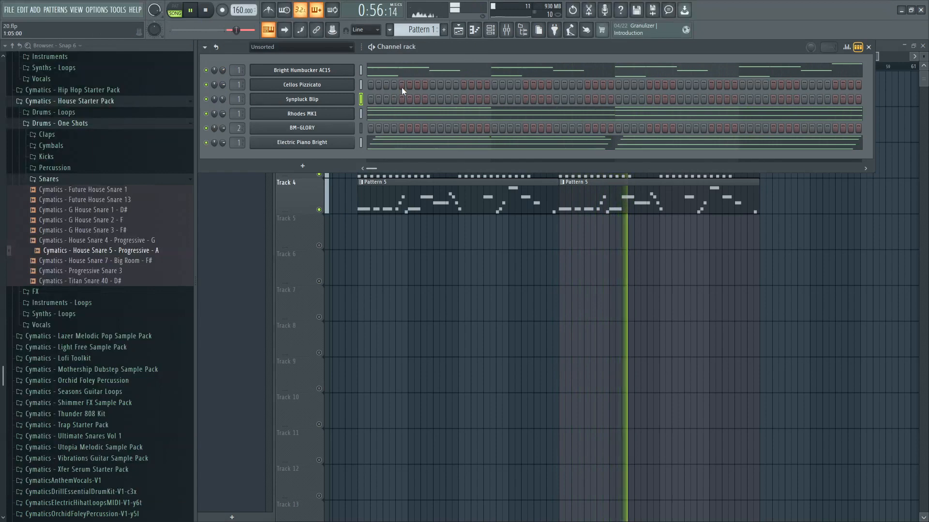
# On the Melody mixer track's Fruity Reeverb 2, raise the low cut to about 295 Hz and set the decay to 3.8 sec.
pyautogui.click(511, 33)
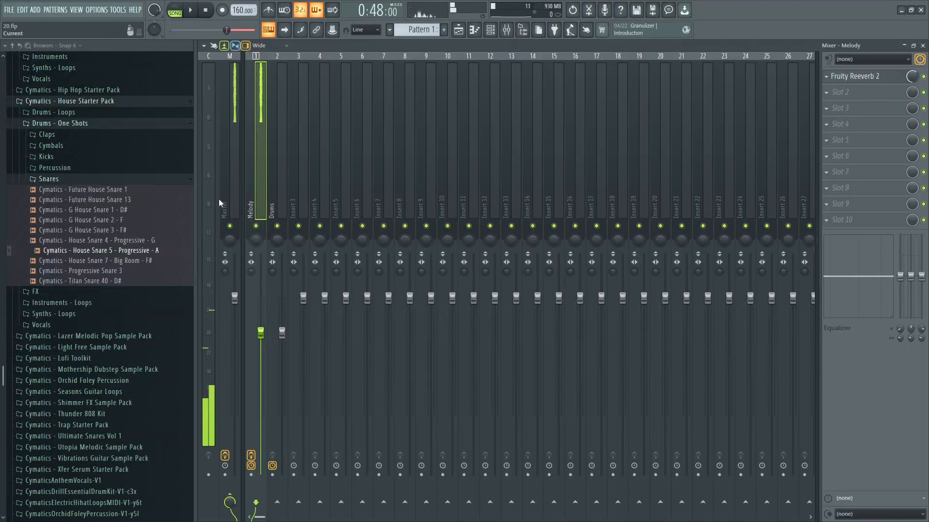
pyautogui.click(890, 79)
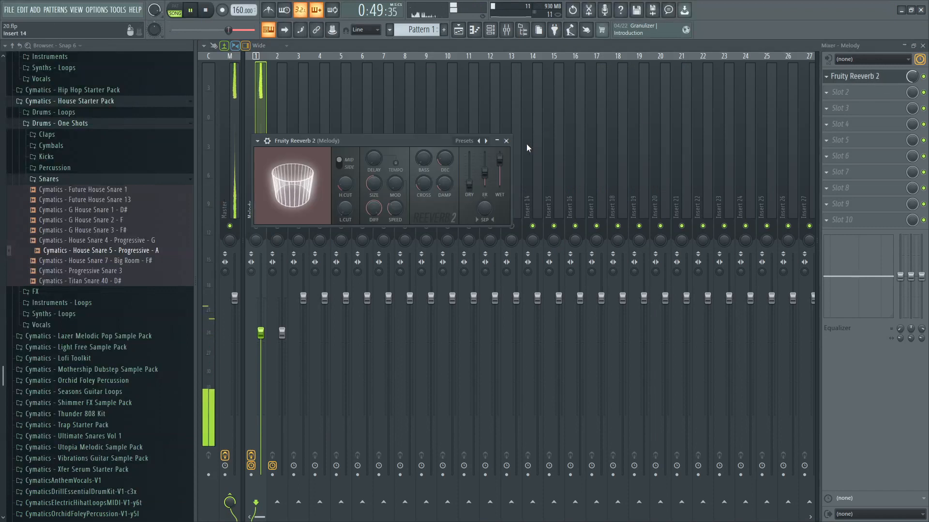
pyautogui.moveTo(345, 209); pyautogui.dragTo(345, 201)
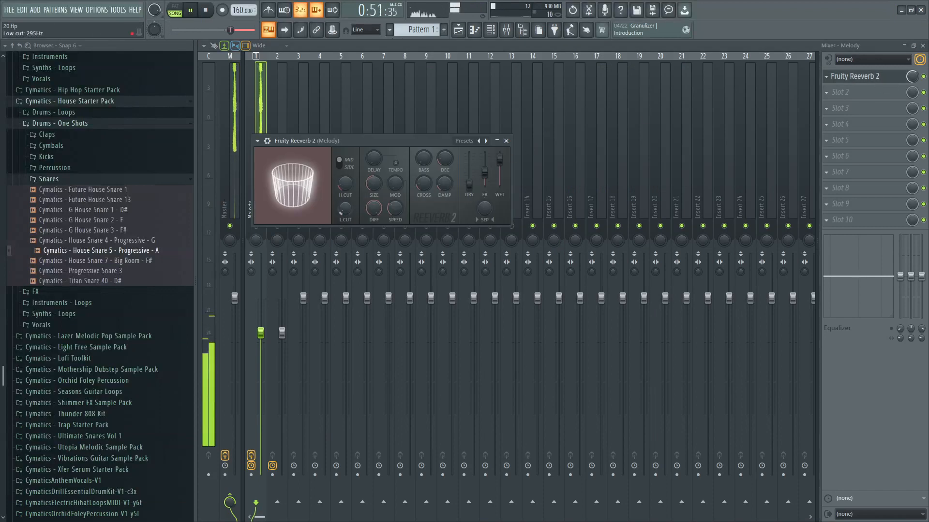
pyautogui.moveTo(424, 159); pyautogui.dragTo(441, 180)
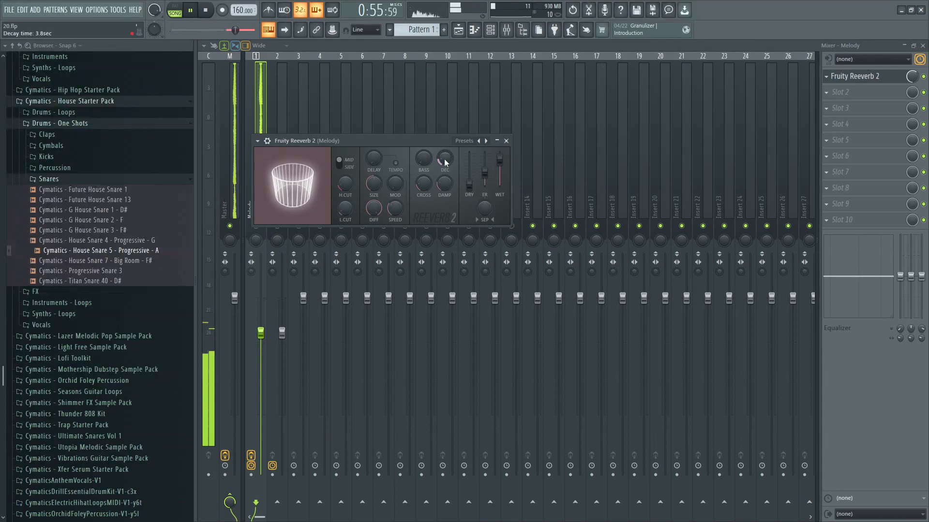
# Load iZotope Neutron 3 into slot 2 of the Melody track and select band 1 of its equalizer.
pyautogui.click(825, 92)
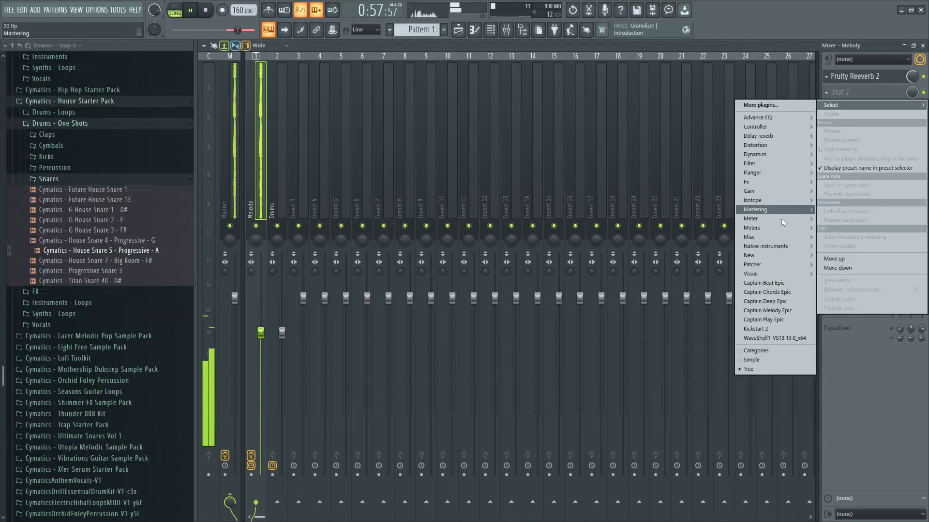
pyautogui.moveTo(756, 203)
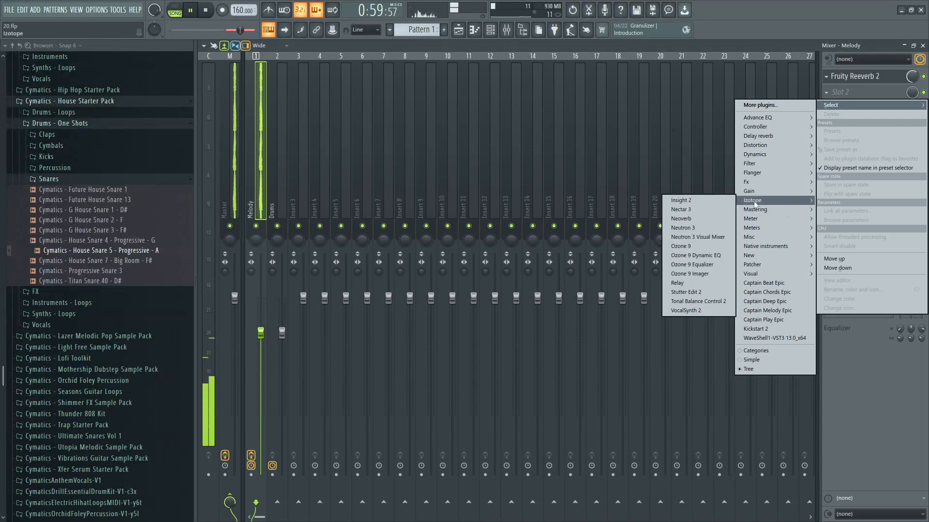
pyautogui.click(712, 226)
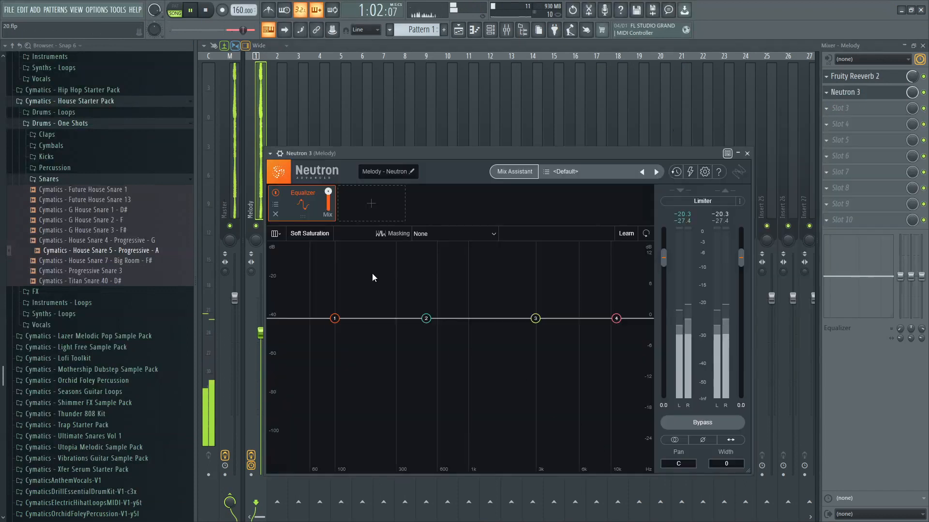
pyautogui.click(335, 319)
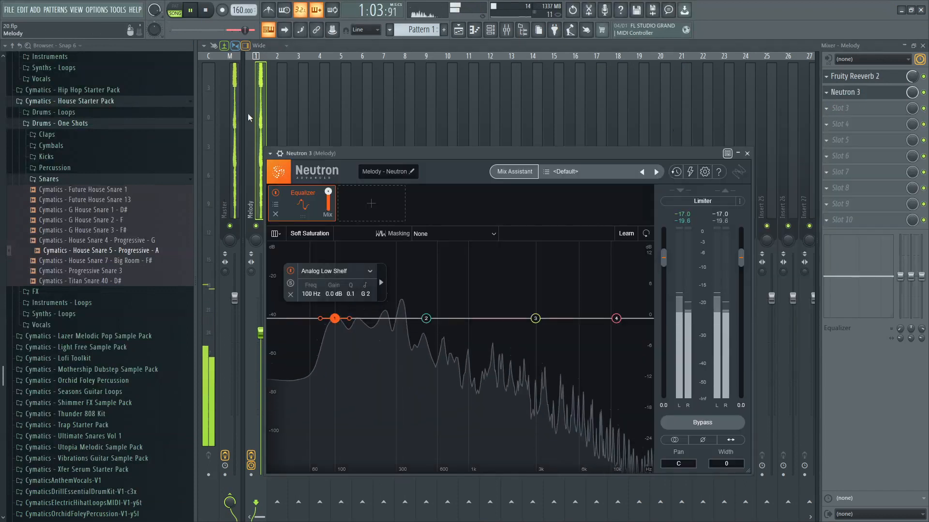
# Re-enable Track 2 in the playlist and restart playback.
pyautogui.press('space')
pyautogui.press('F5')
pyautogui.press('space')
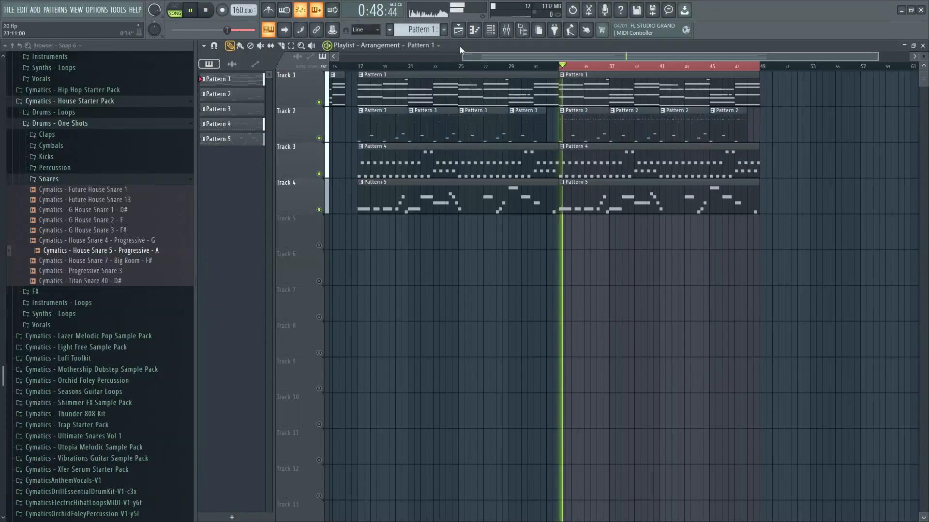
# Reopen Neutron 3 on the Melody mixer track and change EQ band 1 to a Flat Highpass filter.
pyautogui.click(506, 30)
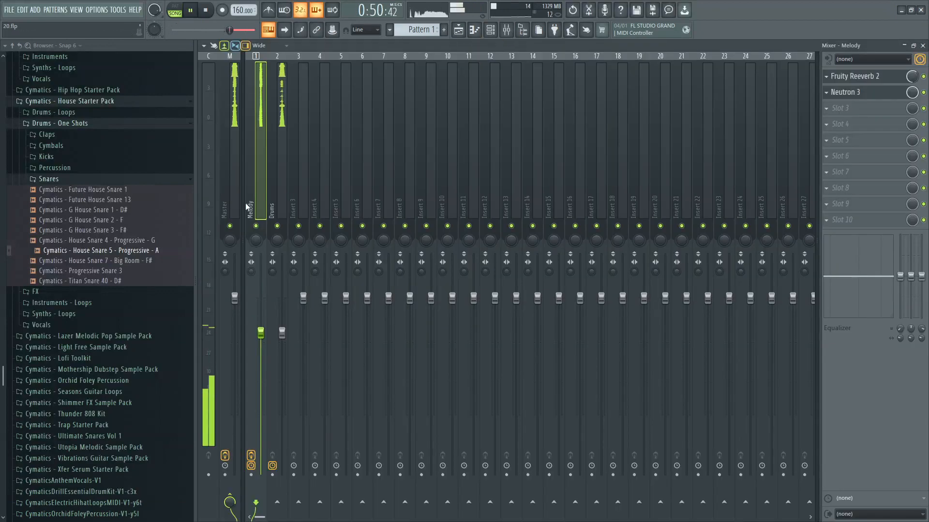
pyautogui.click(885, 97)
pyautogui.click(335, 318)
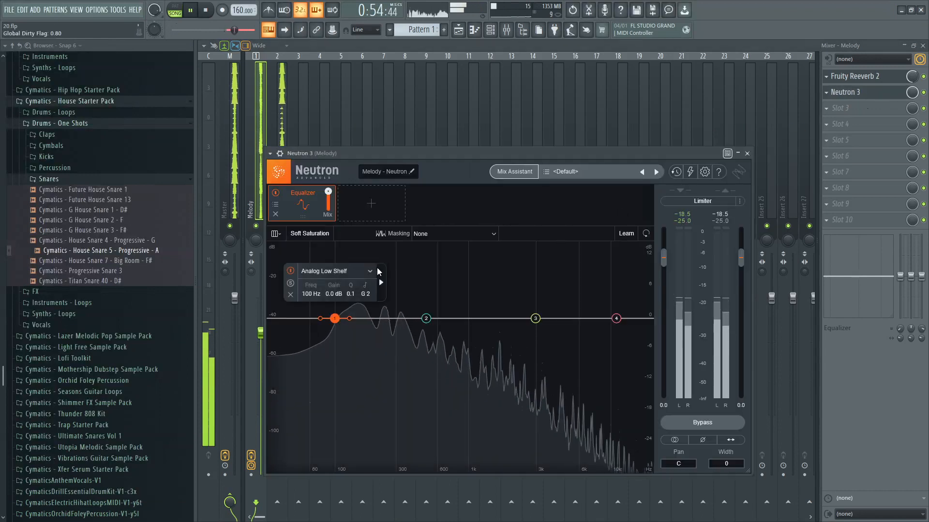
pyautogui.click(377, 271)
pyautogui.moveTo(339, 346)
pyautogui.click(382, 347)
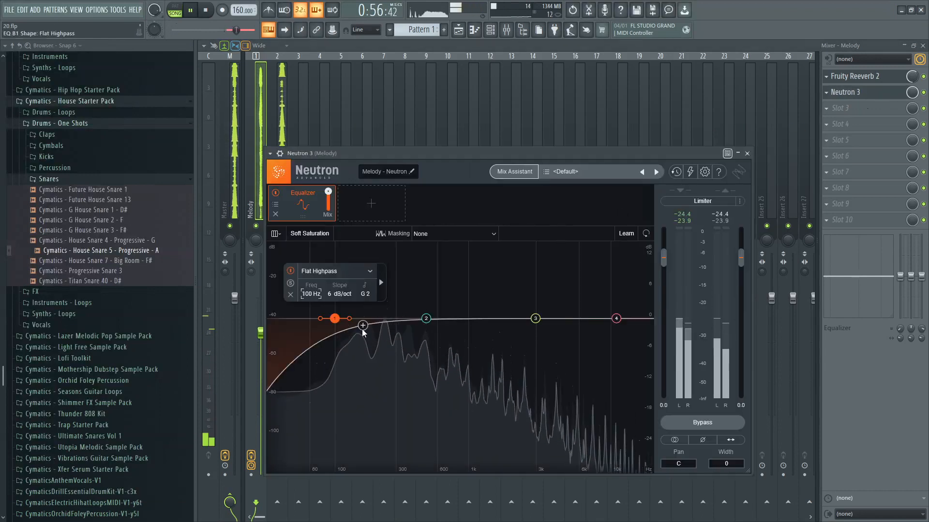
# Steepen the band 1 high-pass slope, raise its frequency to about 200 Hz and close Neutron 3.
pyautogui.moveTo(349, 319); pyautogui.dragTo(314, 270)
pyautogui.moveTo(358, 295); pyautogui.dragTo(359, 303)
pyautogui.click(563, 280)
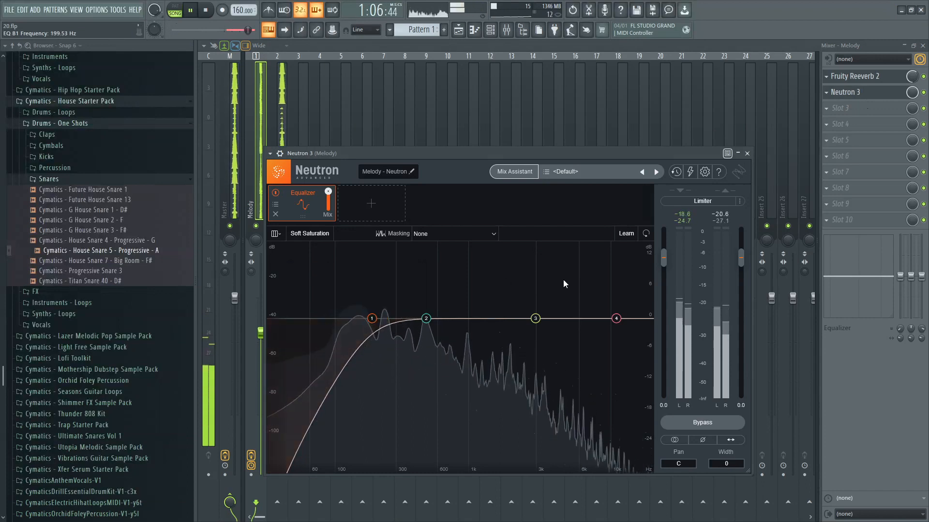
pyautogui.click(747, 153)
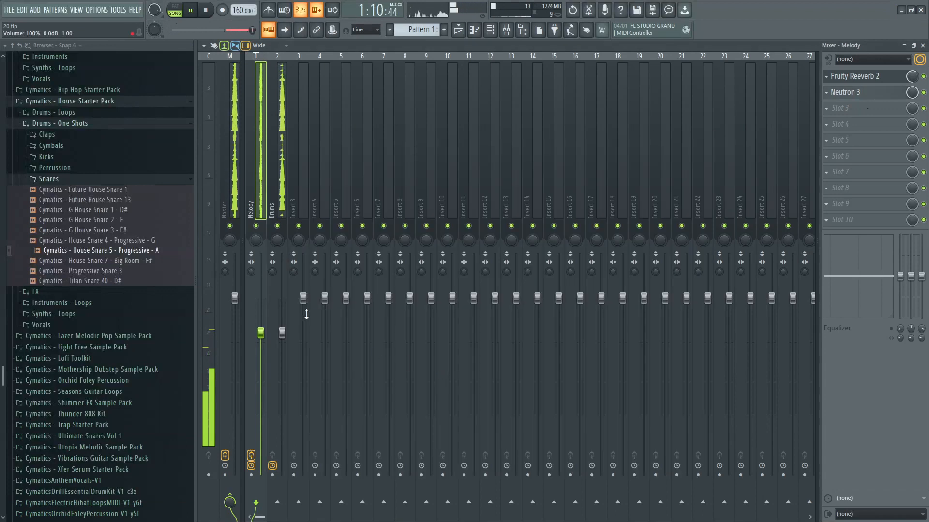
# Lower the Drums mixer fader to about -8.2 dB and reopen the master track's VU meter.
pyautogui.click(282, 333)
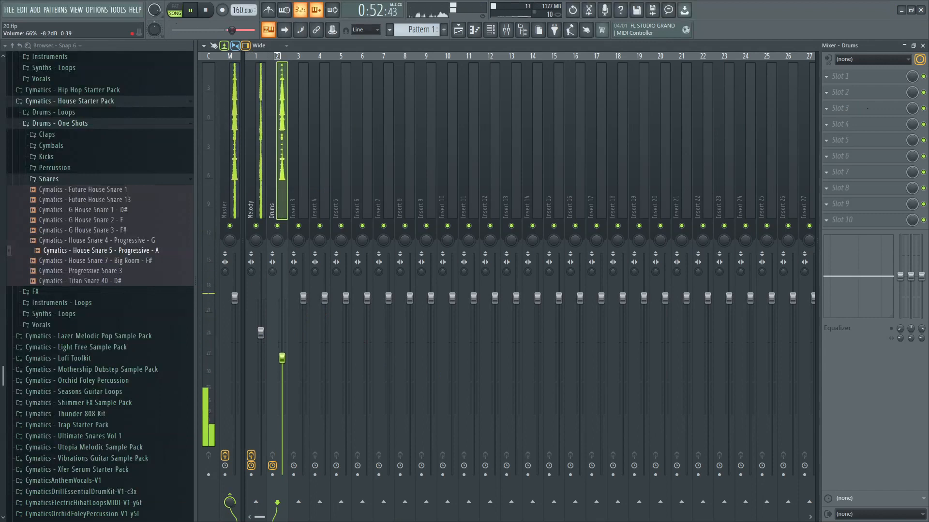
pyautogui.click(237, 205)
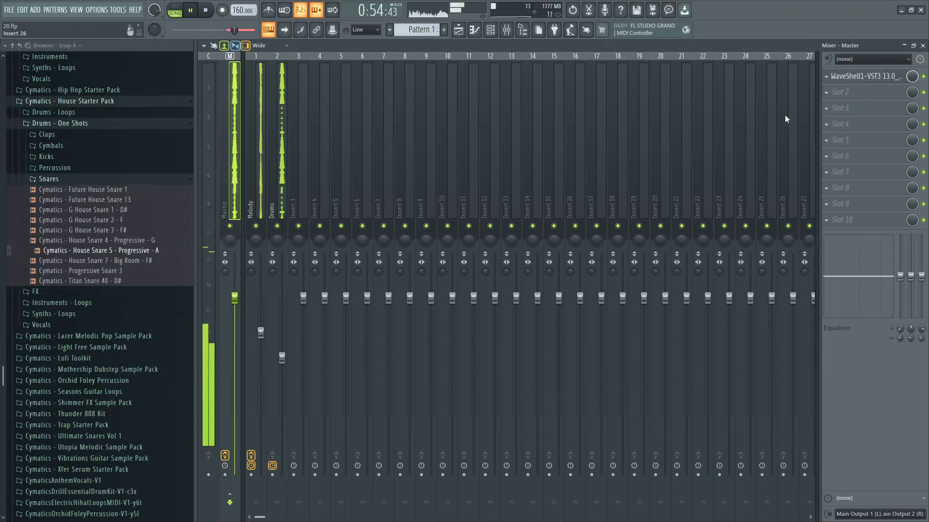
pyautogui.click(866, 77)
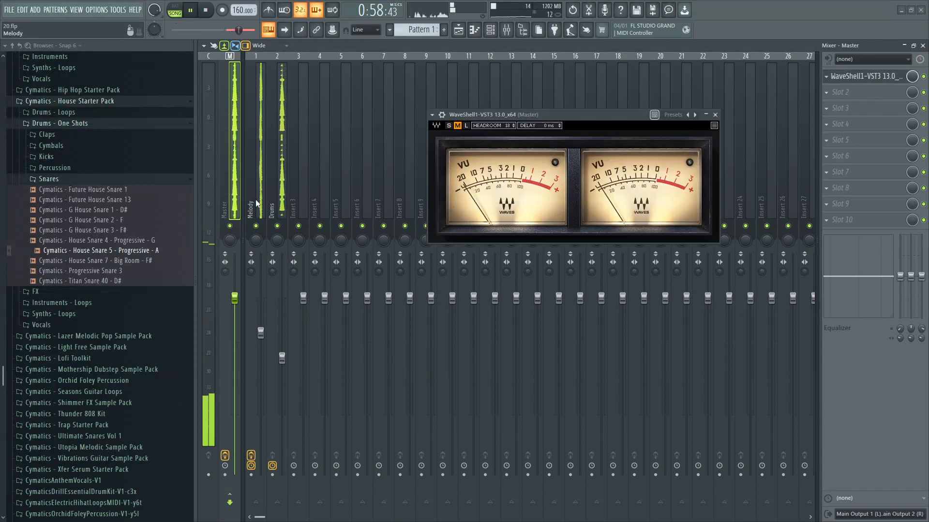
# Select the Drums and Melody mixer tracks together and raise both faders while monitoring the VU meter.
pyautogui.click(280, 220)
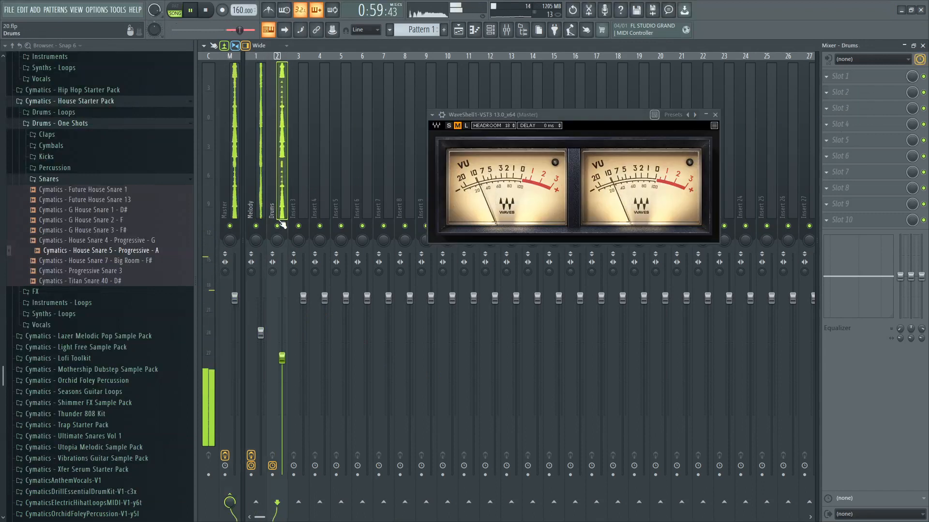
pyautogui.click(263, 194)
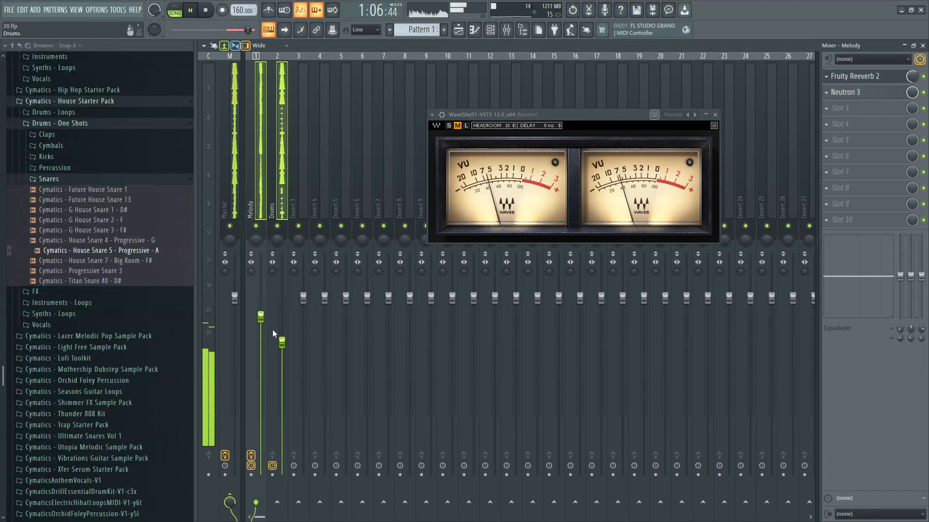
# Raise the grouped Melody and Drums faders, with Drums at about -5.4 dB, and trim Drums alone to about -5.6 dB.
pyautogui.click(283, 345)
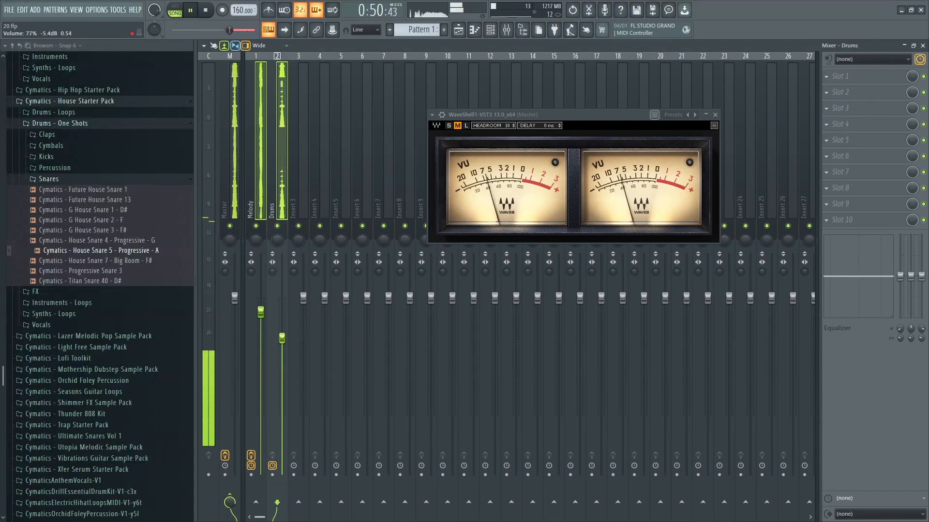
pyautogui.click(310, 202)
pyautogui.click(277, 203)
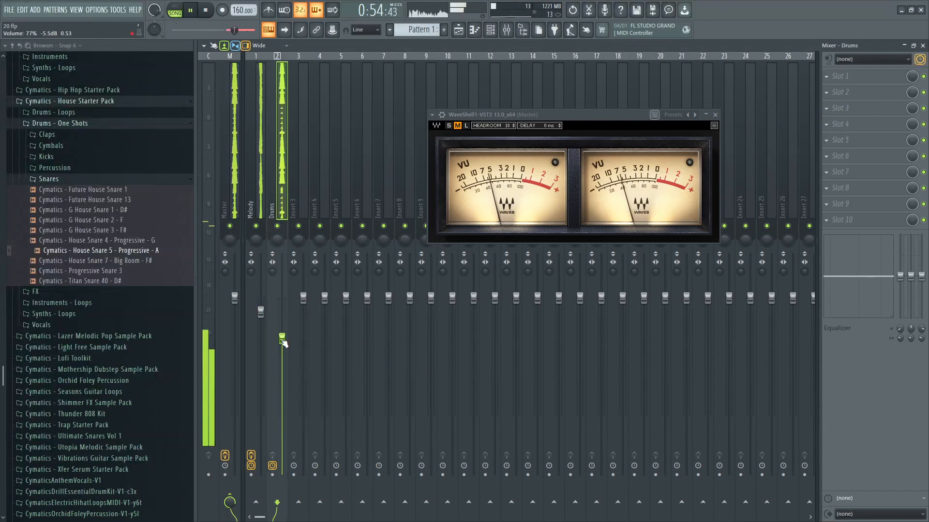
pyautogui.click(262, 207)
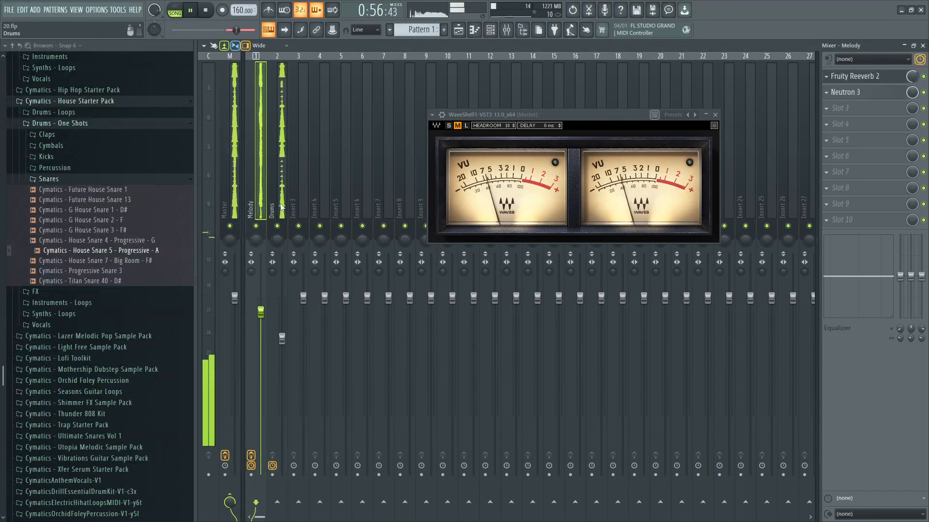
pyautogui.click(280, 207)
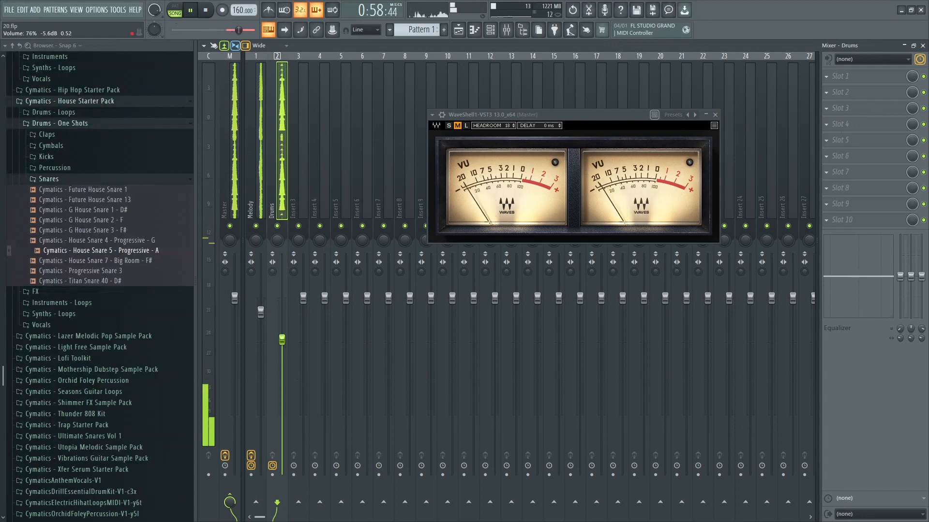
pyautogui.click(264, 211)
# Save the project and lower the Drums mixer fader slightly to about -5.7 dB.
pyautogui.click(8, 12)
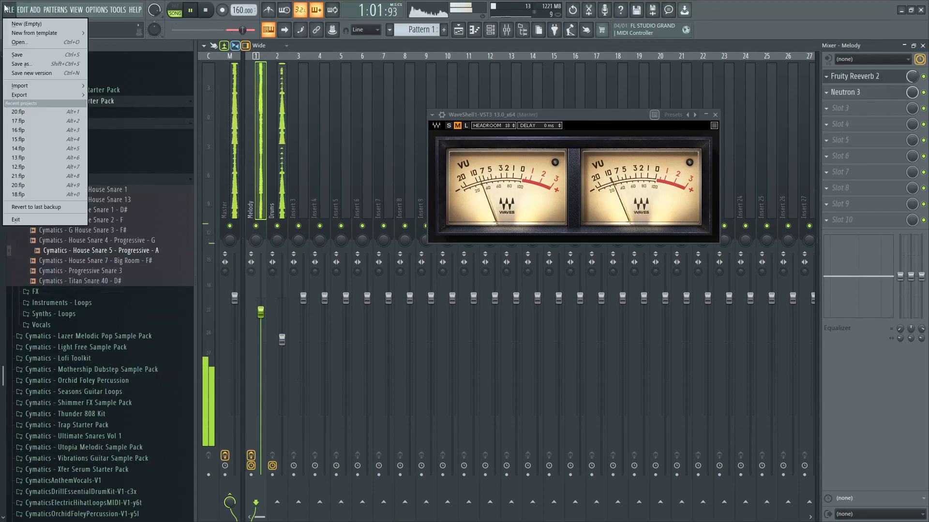
pyautogui.click(14, 56)
pyautogui.click(283, 183)
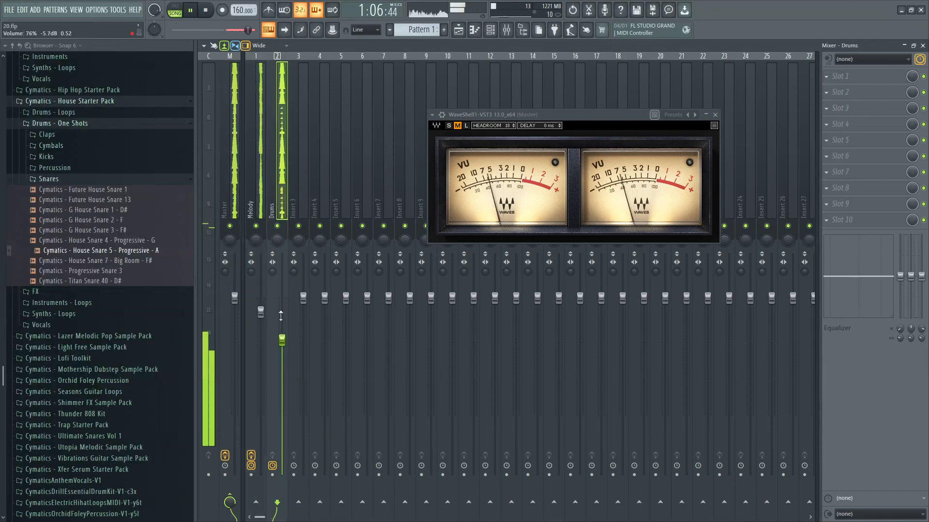
pyautogui.click(257, 204)
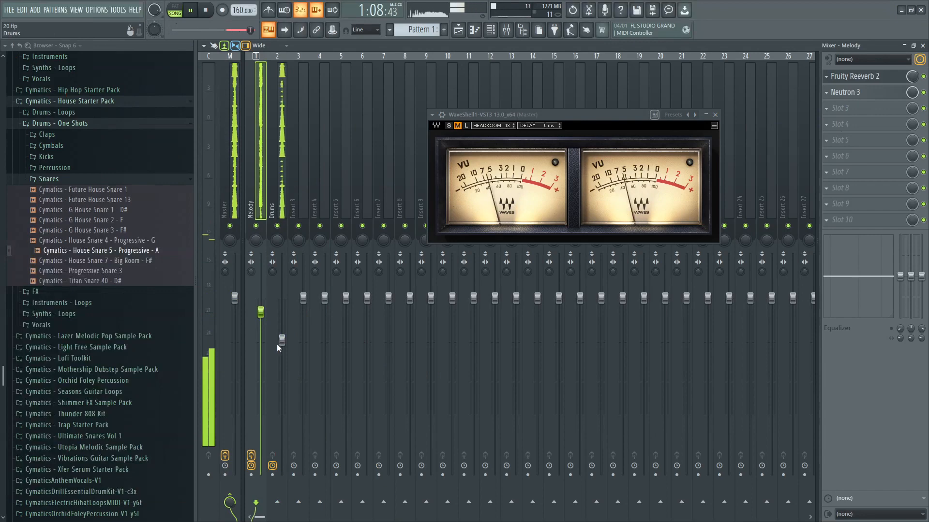
# Play the song and lower the threshold of the Drums track's Neutron 3 compressor to about -16 dB.
pyautogui.click(279, 189)
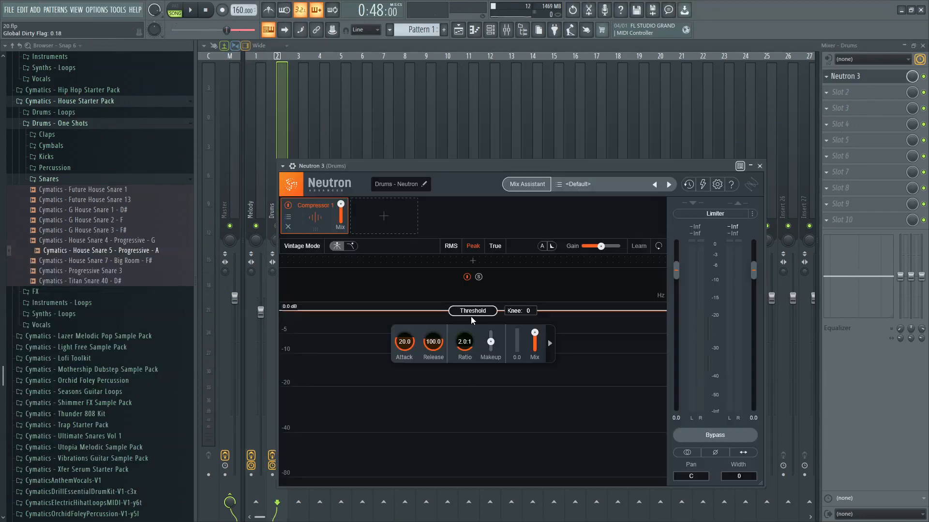
pyautogui.press('space')
pyautogui.moveTo(471, 316); pyautogui.dragTo(468, 380)
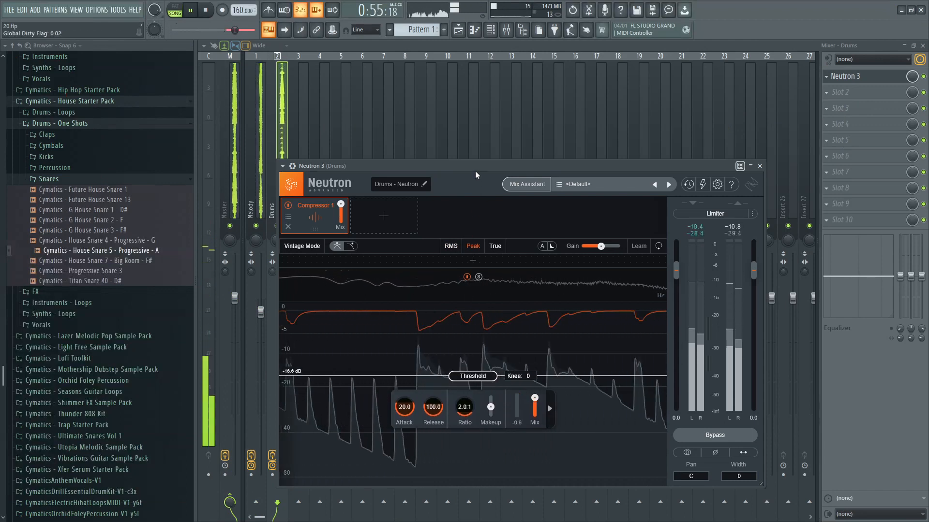
pyautogui.moveTo(475, 171); pyautogui.dragTo(501, 100)
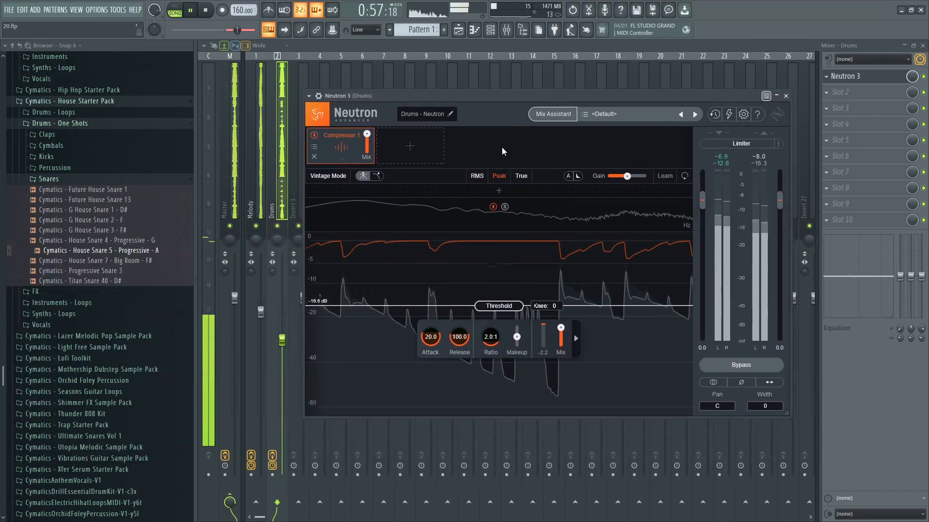
pyautogui.moveTo(324, 298); pyautogui.dragTo(323, 296)
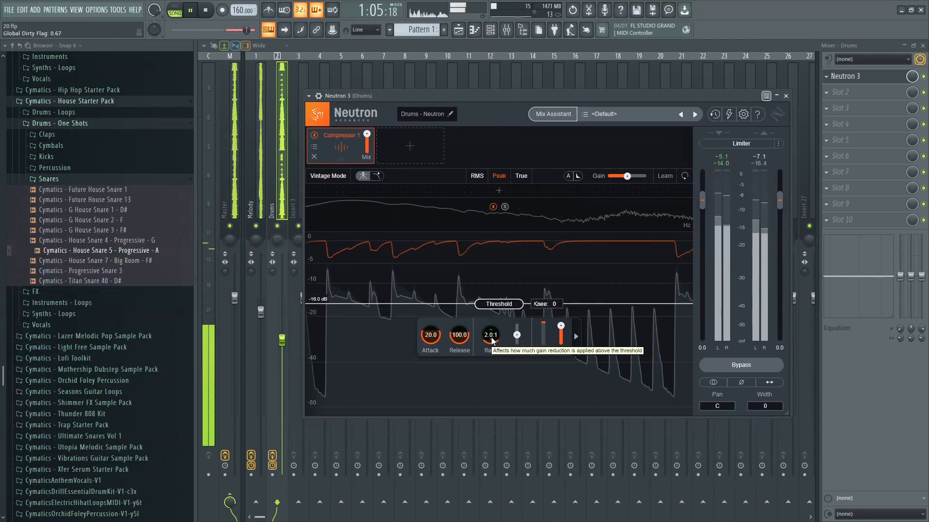
# Set the Drums compressor's attack to 30 ms and release to 230 ms, and close Neutron 3.
pyautogui.doubleClick(431, 337)
pyautogui.write('30')
pyautogui.press('Return')
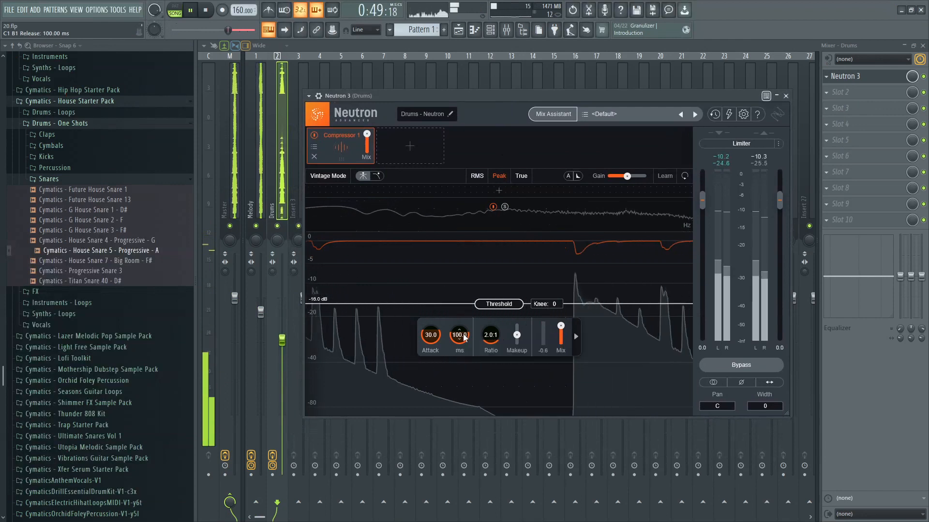
pyautogui.moveTo(463, 335); pyautogui.dragTo(463, 325)
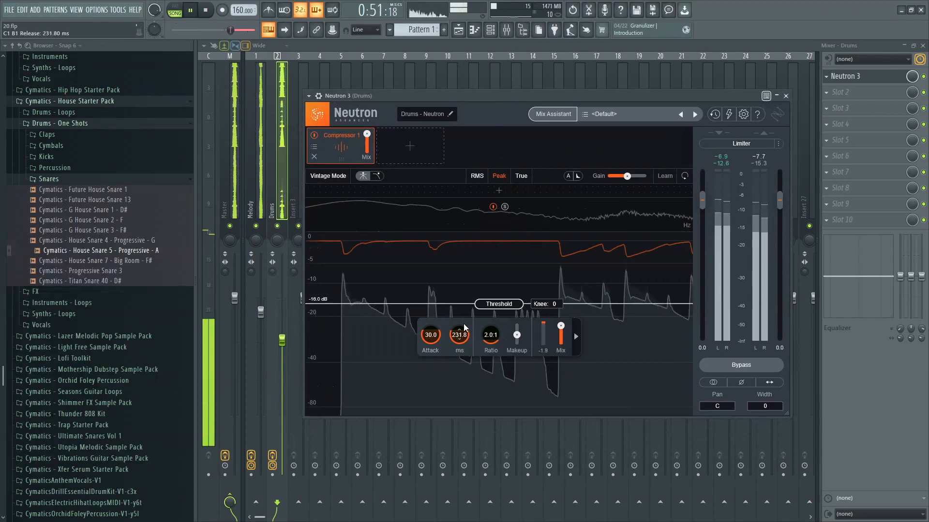
pyautogui.doubleClick(461, 334)
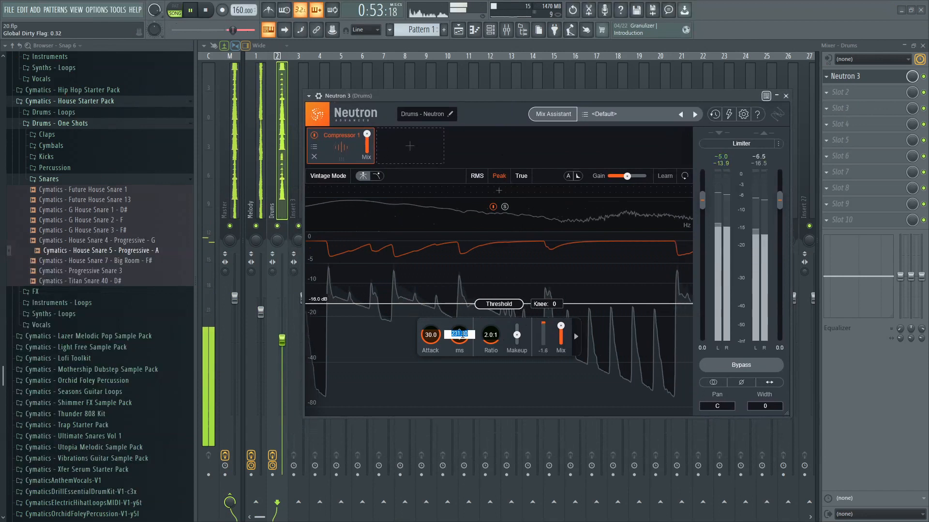
pyautogui.write('230')
pyautogui.press('Return')
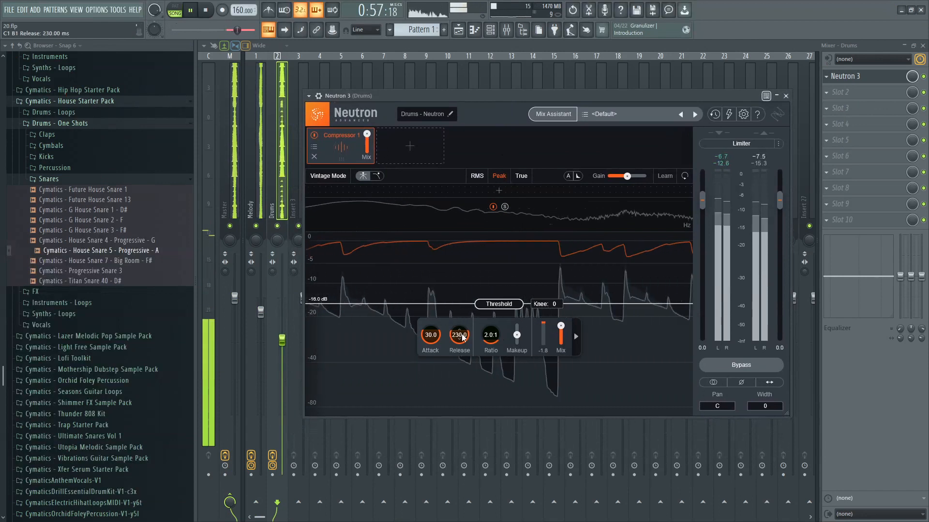
pyautogui.click(785, 96)
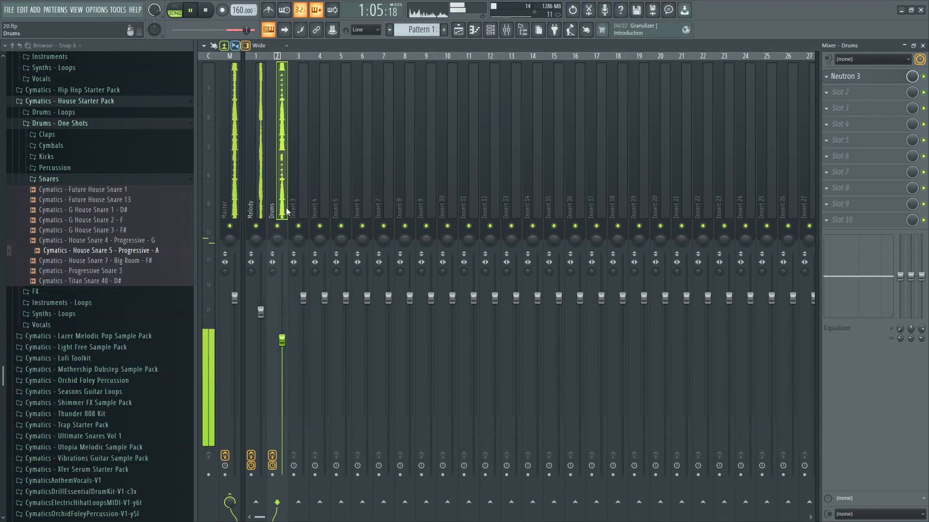
# Reopen Neutron 3 on the Drums track and raise the Drums mixer fader slightly.
pyautogui.click(884, 77)
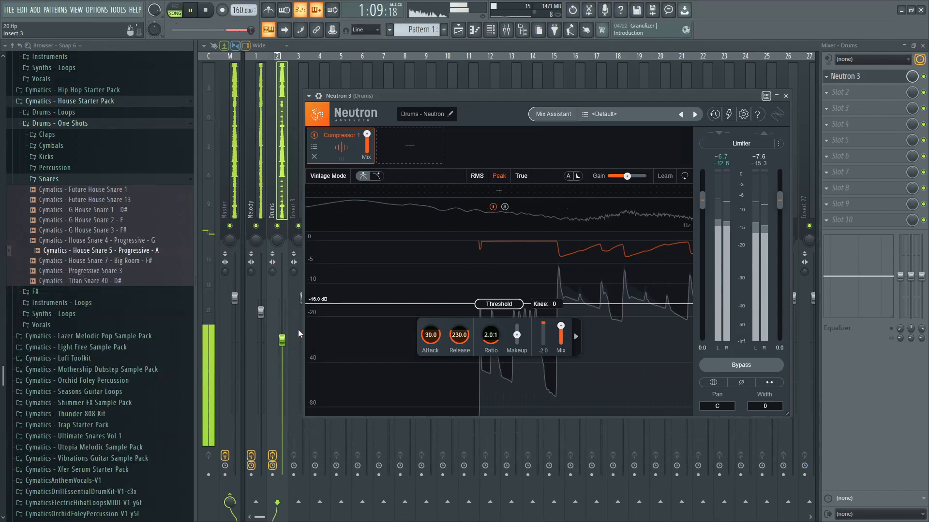
pyautogui.click(285, 334)
pyautogui.moveTo(282, 340); pyautogui.dragTo(282, 339)
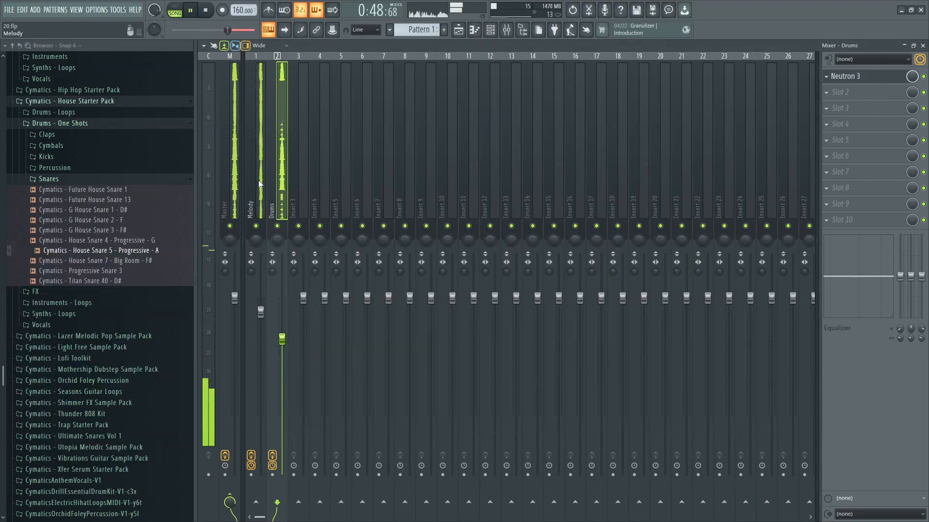
# Play the song and add a Compressor module after the Equalizer in the Melody track's Neutron 3.
pyautogui.click(254, 184)
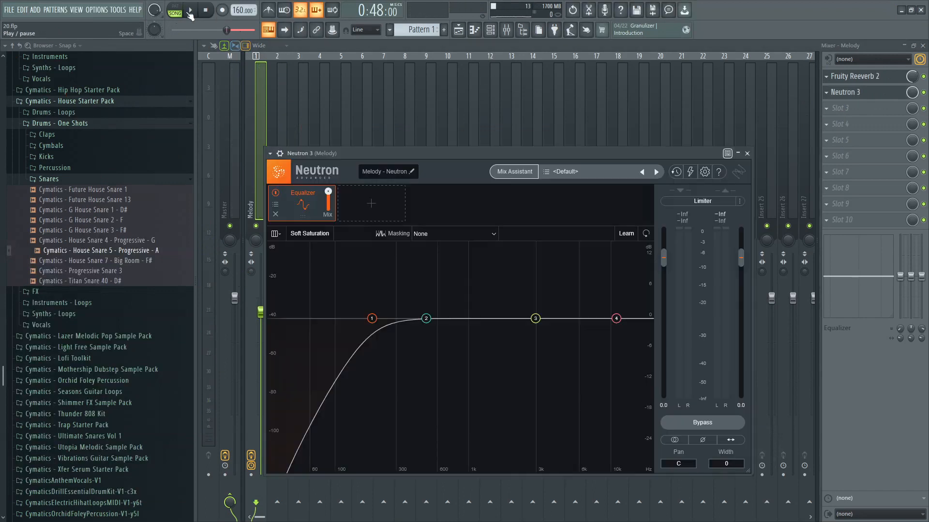
pyautogui.press('space')
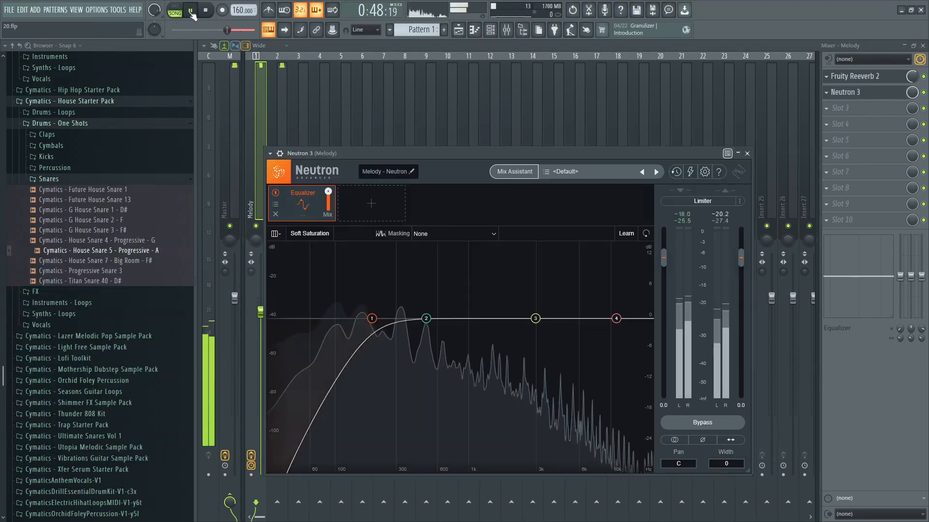
pyautogui.click(372, 199)
pyautogui.click(376, 224)
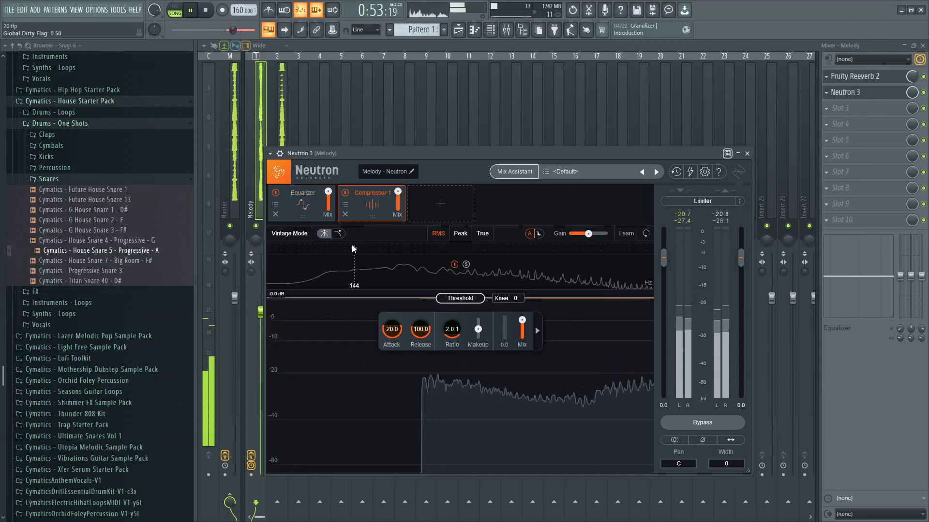
# Split the Melody compressor into three bands with crossovers at about 100 Hz and 689 Hz.
pyautogui.click(323, 248)
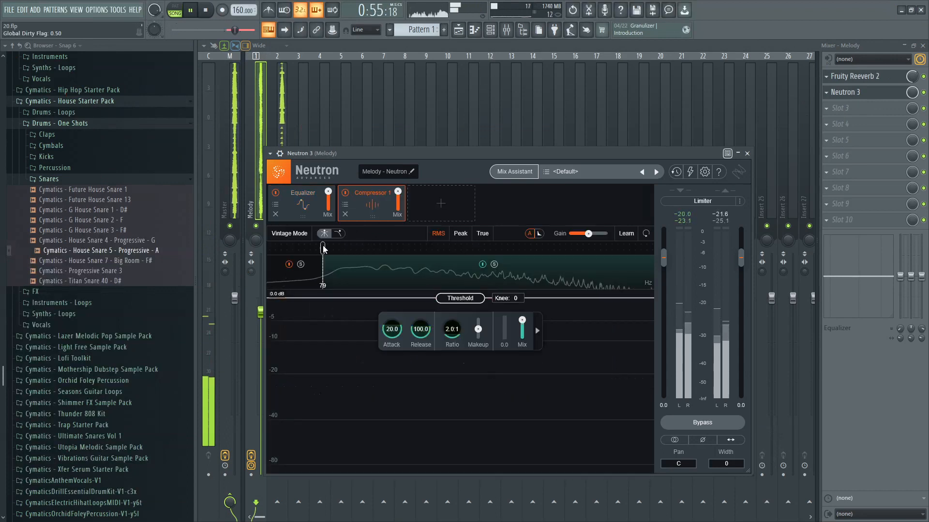
pyautogui.click(442, 249)
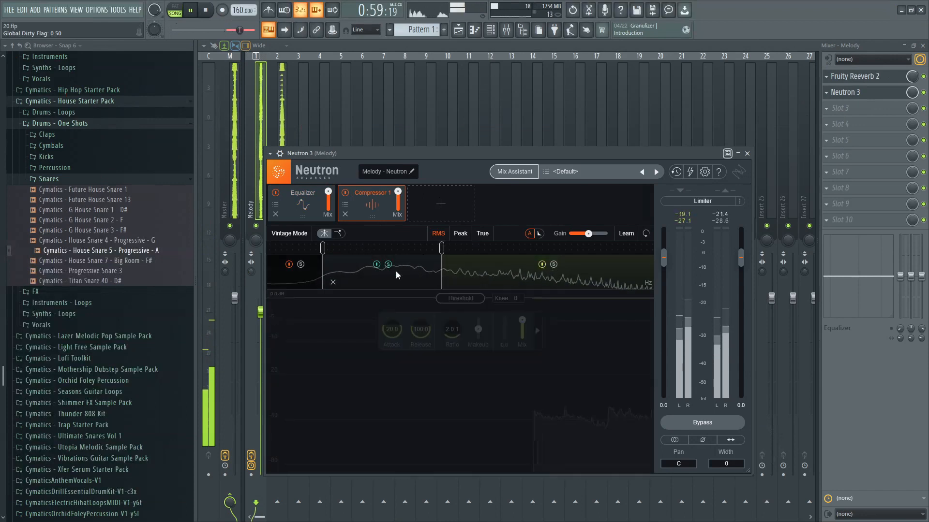
pyautogui.moveTo(442, 250); pyautogui.dragTo(446, 250)
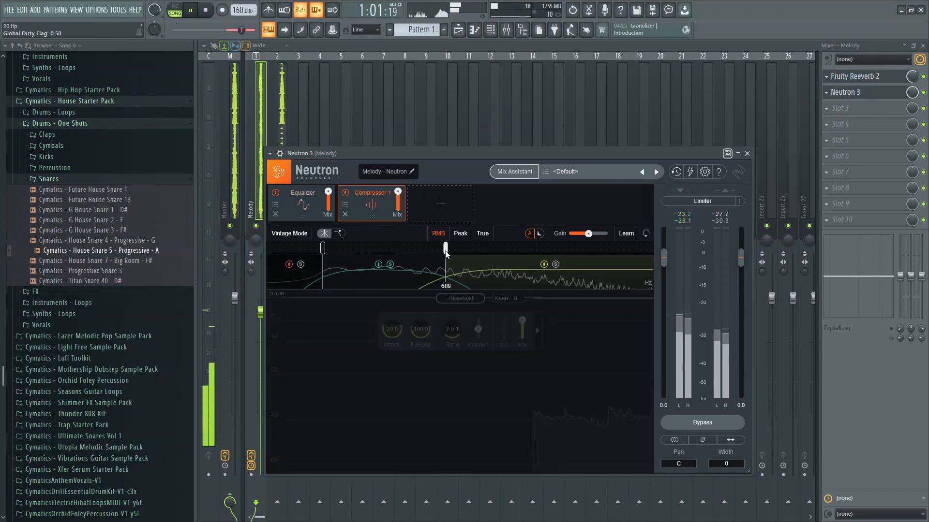
pyautogui.moveTo(323, 248); pyautogui.dragTo(333, 248)
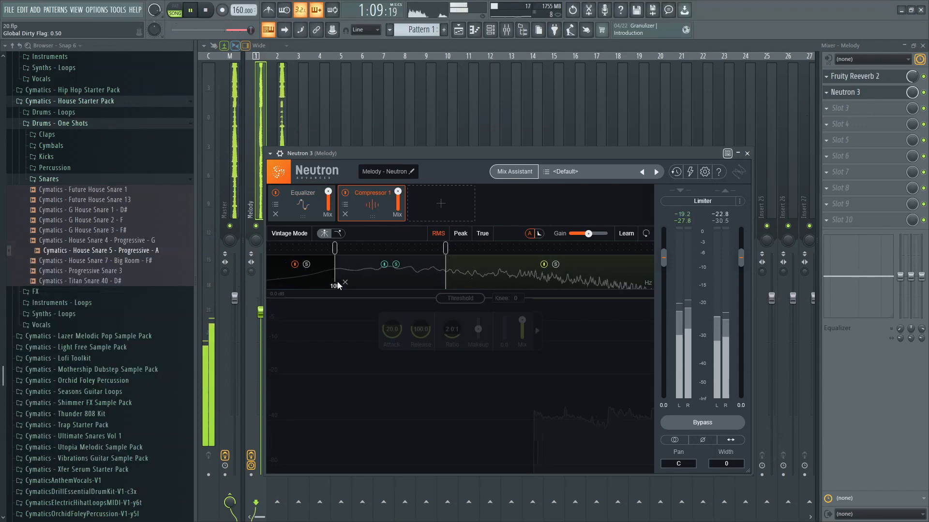
# Set the Melody compressor's detection to Peak and its middle band's threshold to -27 dB.
pyautogui.click(397, 281)
pyautogui.click(460, 234)
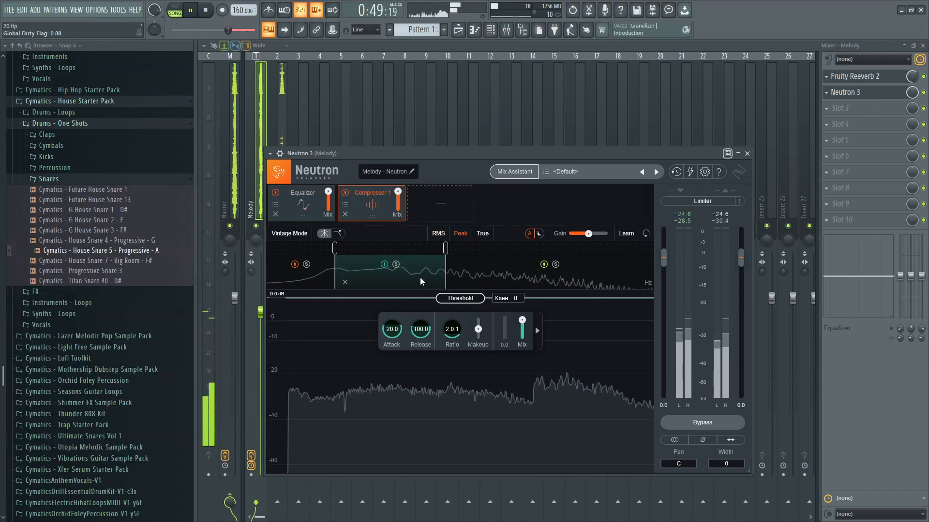
pyautogui.moveTo(473, 306); pyautogui.dragTo(462, 393)
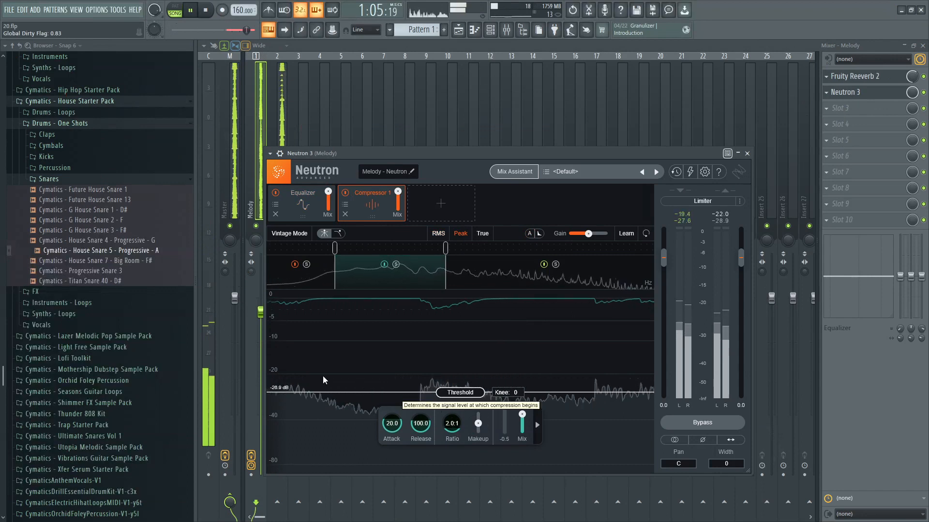
pyautogui.doubleClick(279, 388)
pyautogui.write('-27')
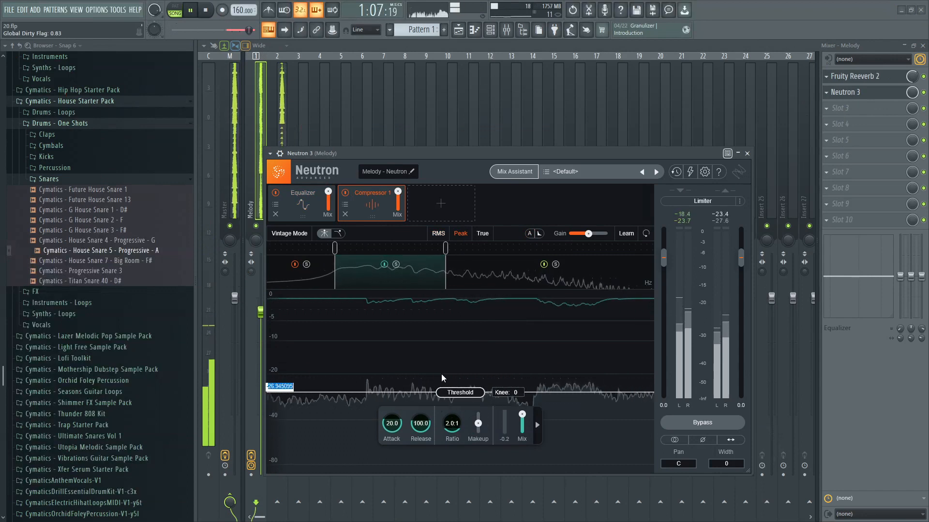
pyautogui.press('Return')
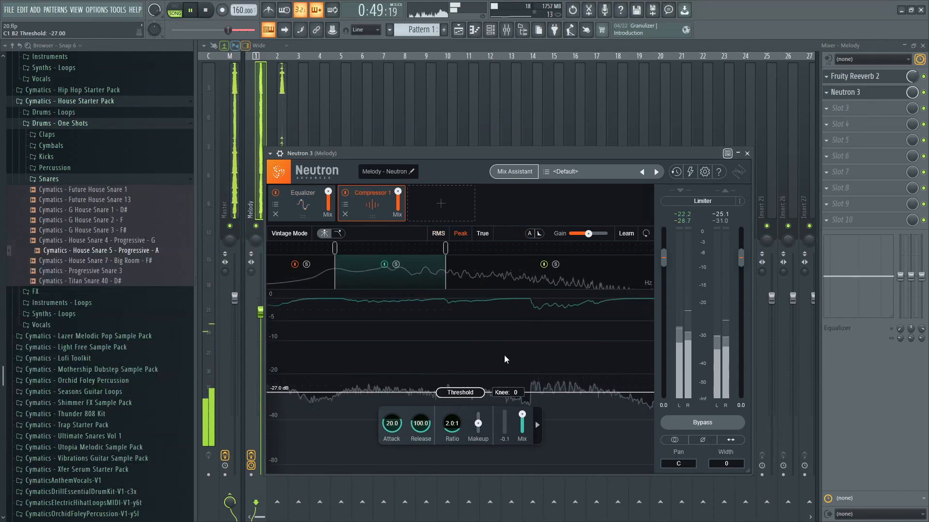
# Compare the Melody with its compressor bypassed and re-enabled, and close Neutron 3.
pyautogui.click(345, 193)
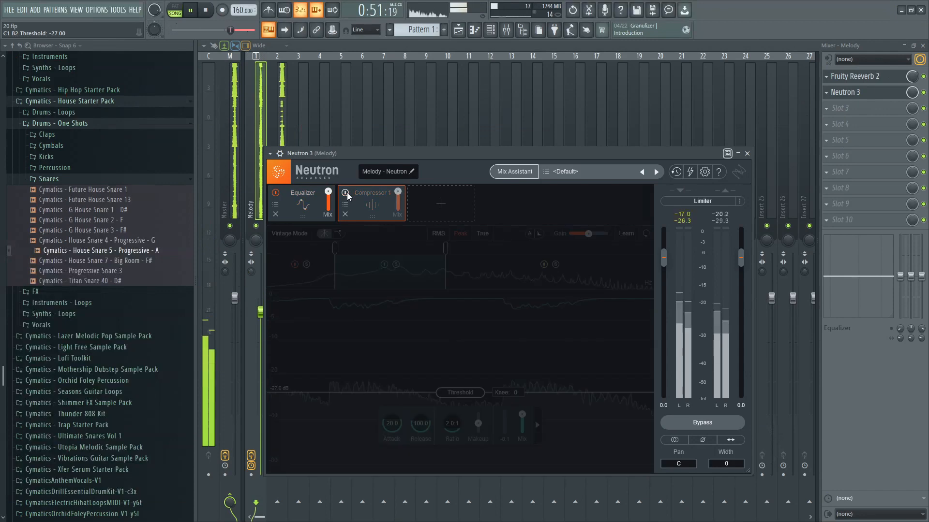
pyautogui.click(346, 193)
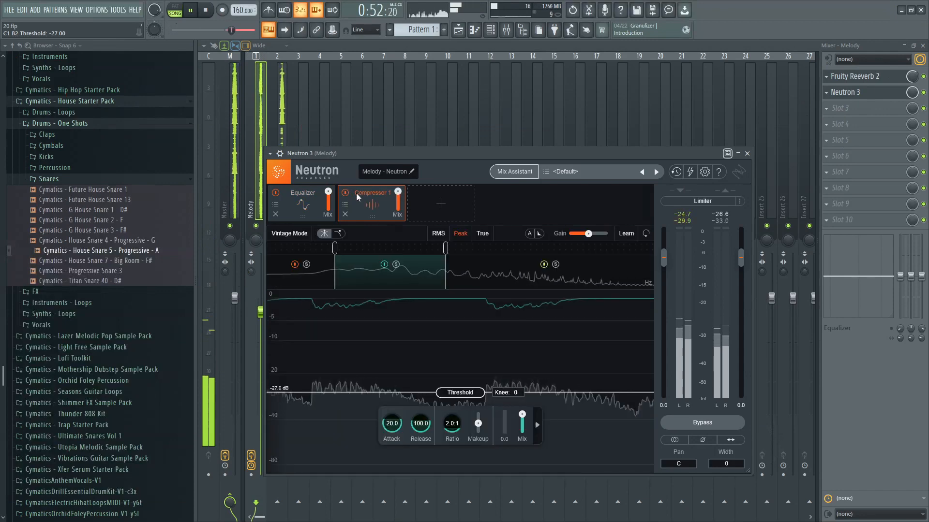
pyautogui.click(747, 154)
# Open the master VU meter and raise the Melody and Drums faders together, bringing Drums to about -3.7 dB.
pyautogui.click(237, 192)
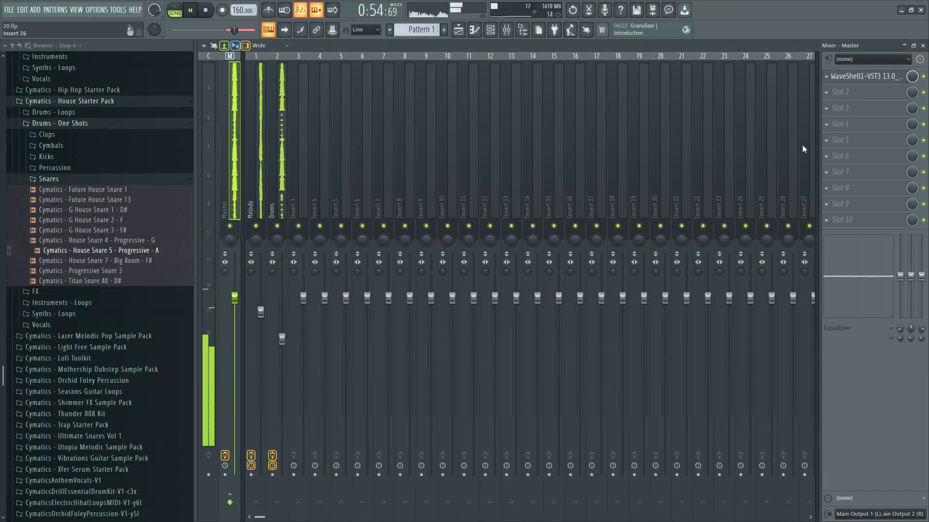
pyautogui.click(887, 80)
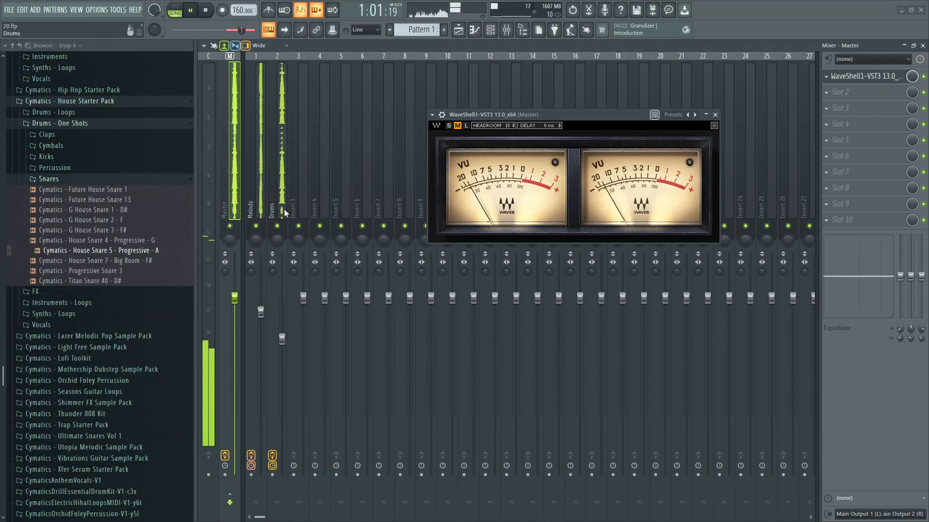
pyautogui.click(262, 210)
pyautogui.keyDown('ctrl'); pyautogui.click(287, 208); pyautogui.keyUp('ctrl')
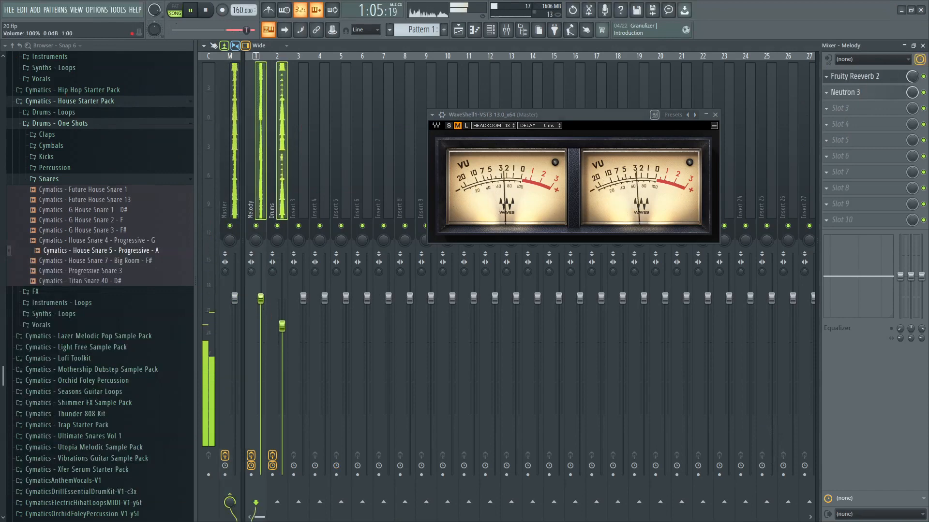
pyautogui.rightClick(264, 303)
pyautogui.click(268, 308)
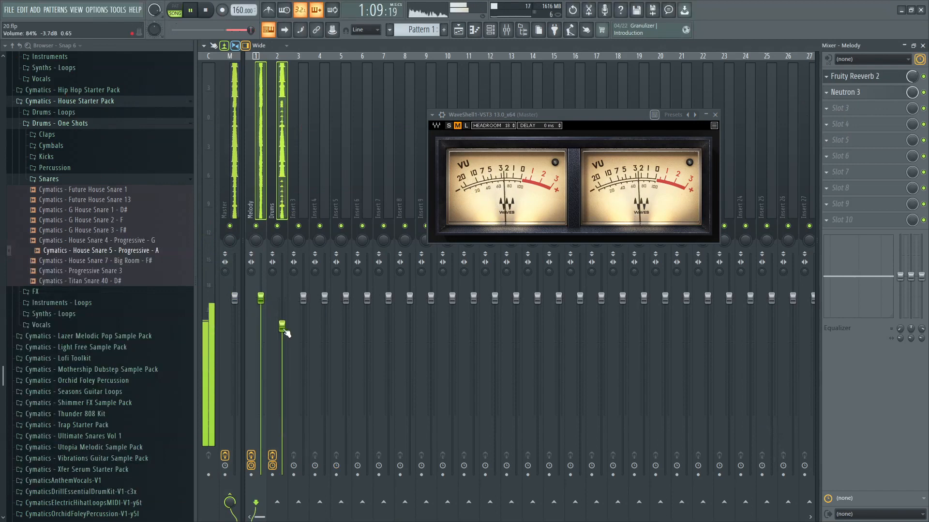
# Set the Melody fader to 0.0 dB and balance the Drums fader against it at about -5.1 dB.
pyautogui.moveTo(283, 329); pyautogui.dragTo(283, 327)
pyautogui.moveTo(263, 284); pyautogui.dragTo(263, 297)
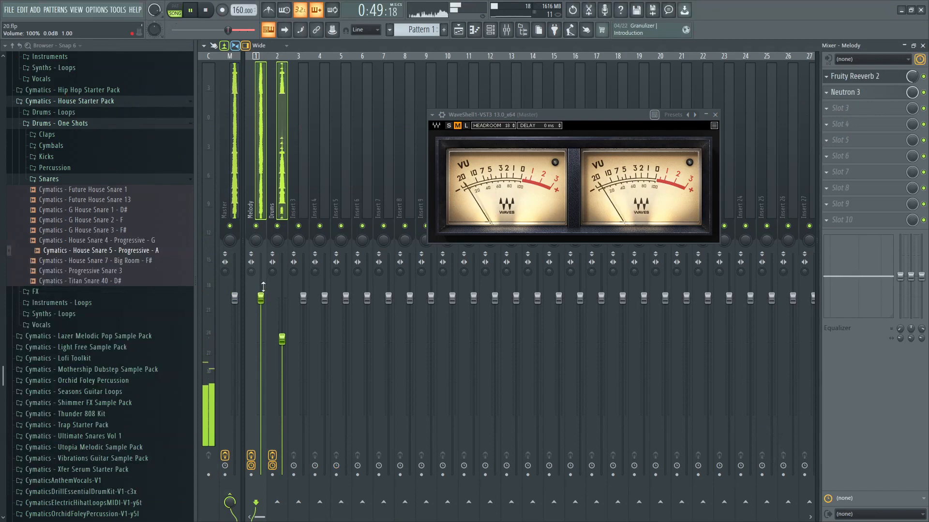
pyautogui.click(283, 207)
pyautogui.click(261, 211)
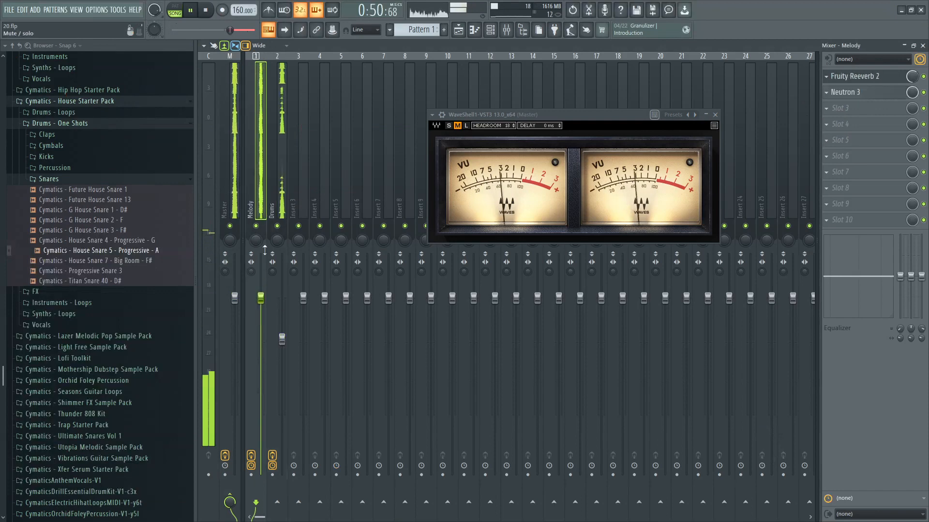
pyautogui.rightClick(261, 303)
pyautogui.click(268, 307)
pyautogui.moveTo(283, 338); pyautogui.dragTo(283, 338)
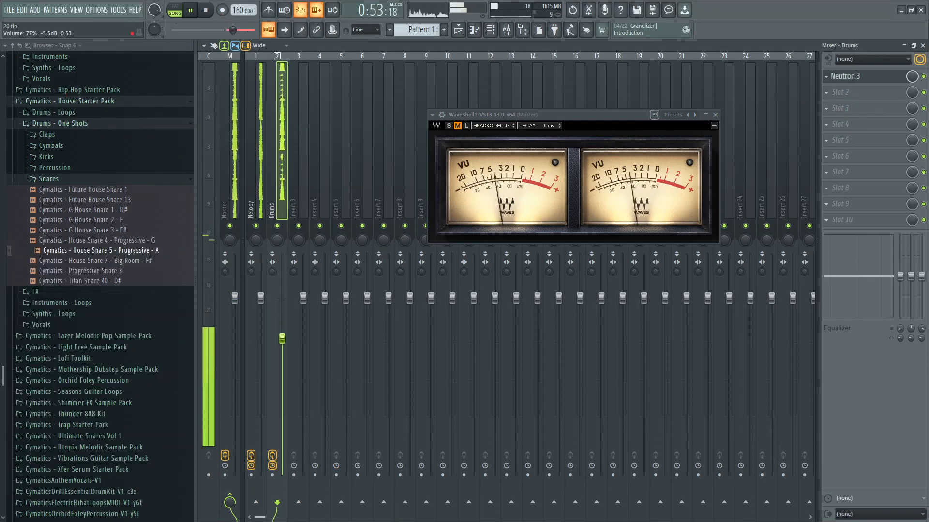
pyautogui.click(233, 198)
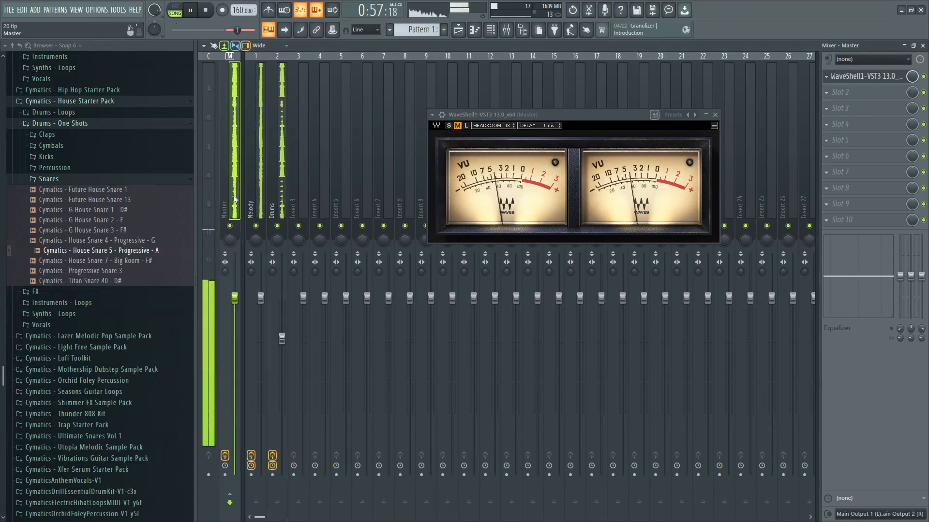
pyautogui.click(282, 337)
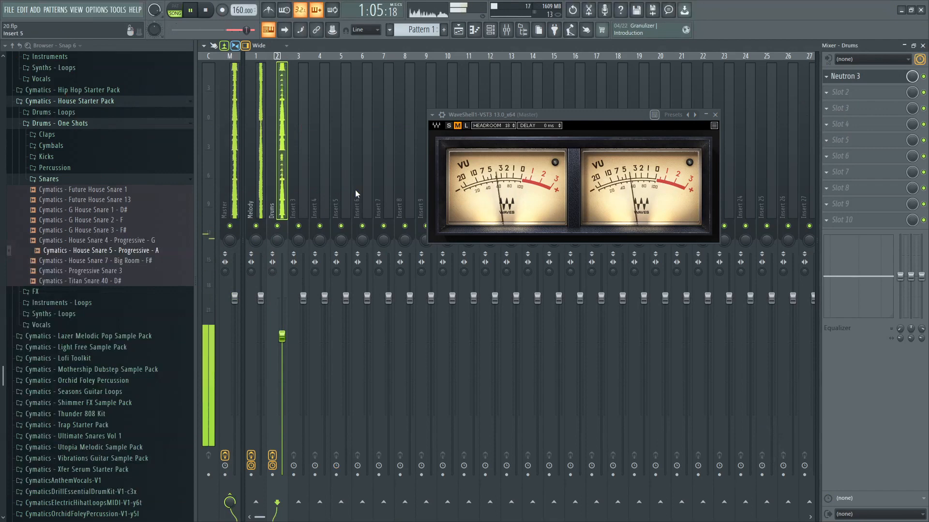
# Try the small and medium sizes of the master VU meter and set it to the large size during playback.
pyautogui.press('space')
pyautogui.click(451, 125)
pyautogui.press('space')
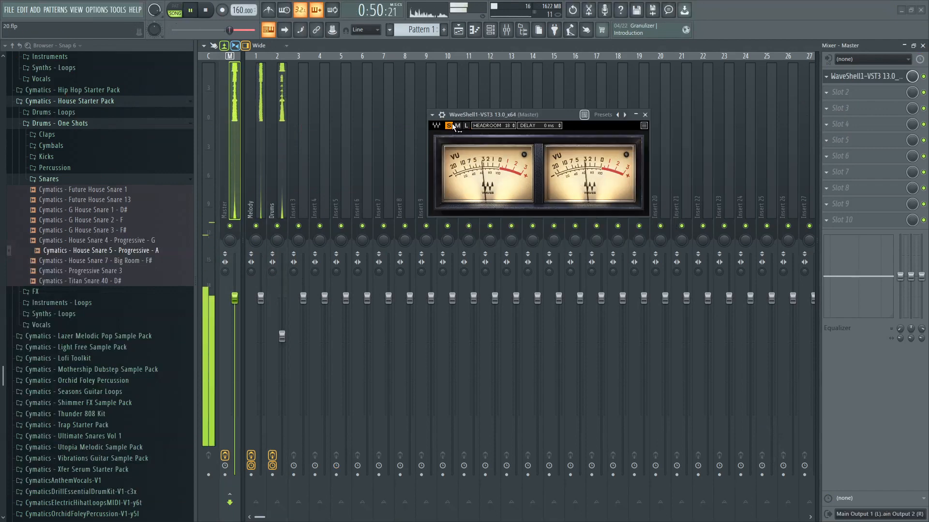
pyautogui.click(457, 125)
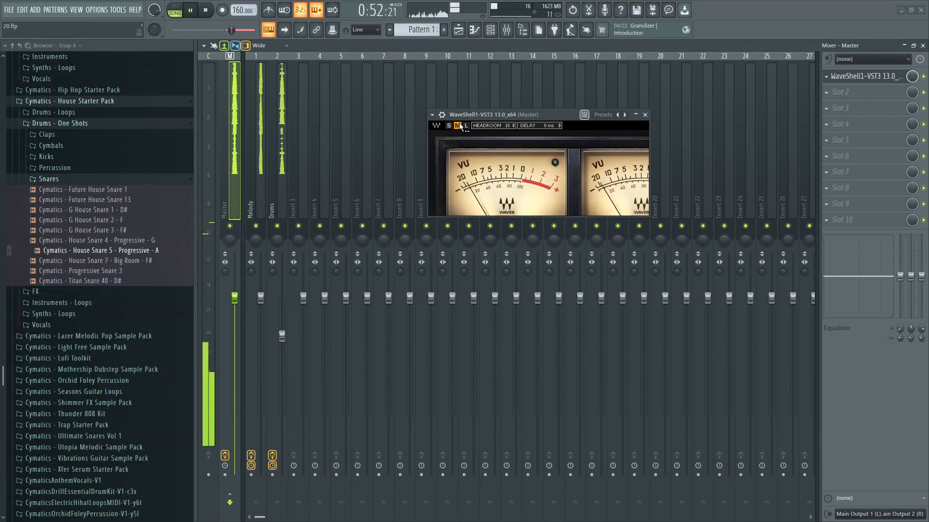
pyautogui.click(466, 125)
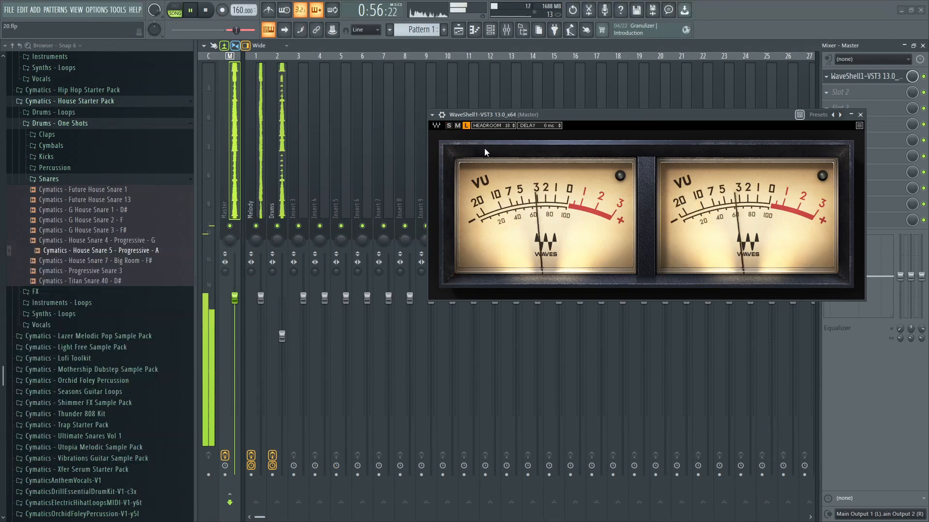
pyautogui.press('space')
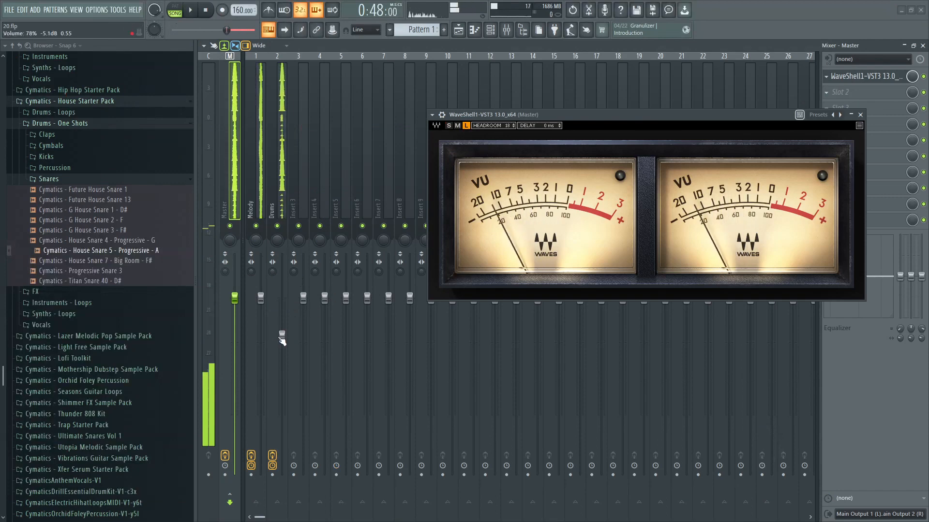
pyautogui.press('space')
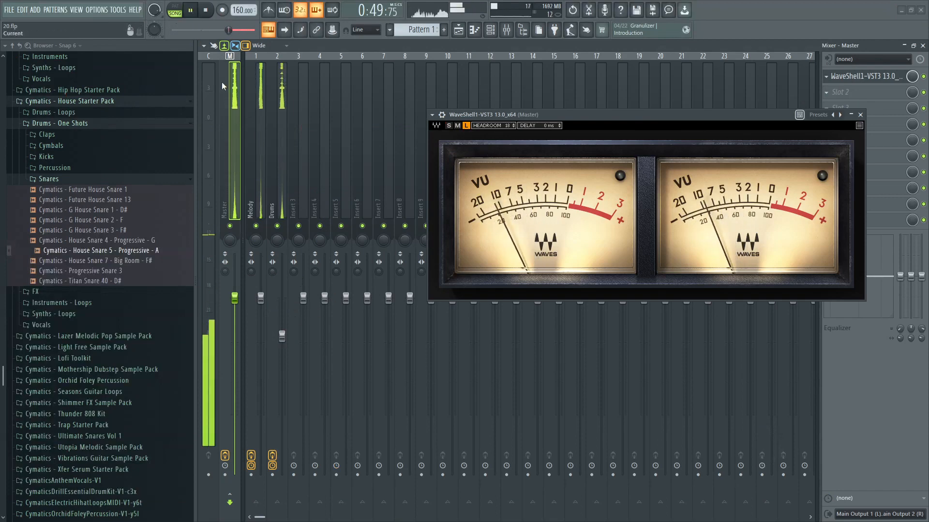
# Lower the Drums fader slightly, and select band 4 in the Equalizer of the Melody track's Neutron 3.
pyautogui.click(282, 337)
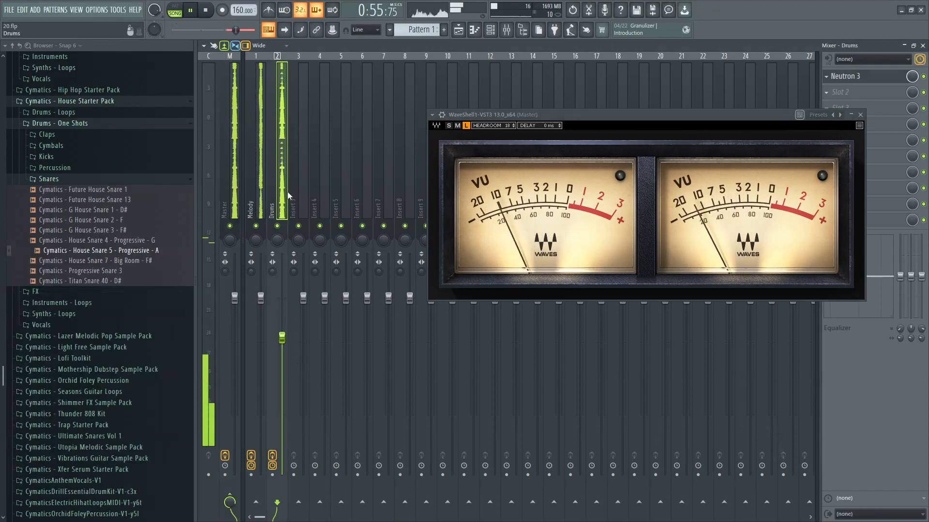
pyautogui.click(262, 192)
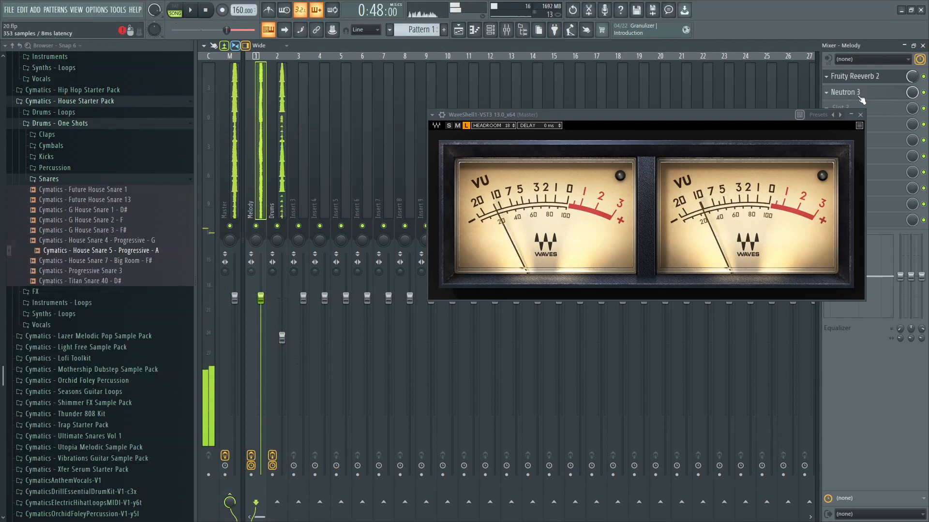
pyautogui.click(857, 95)
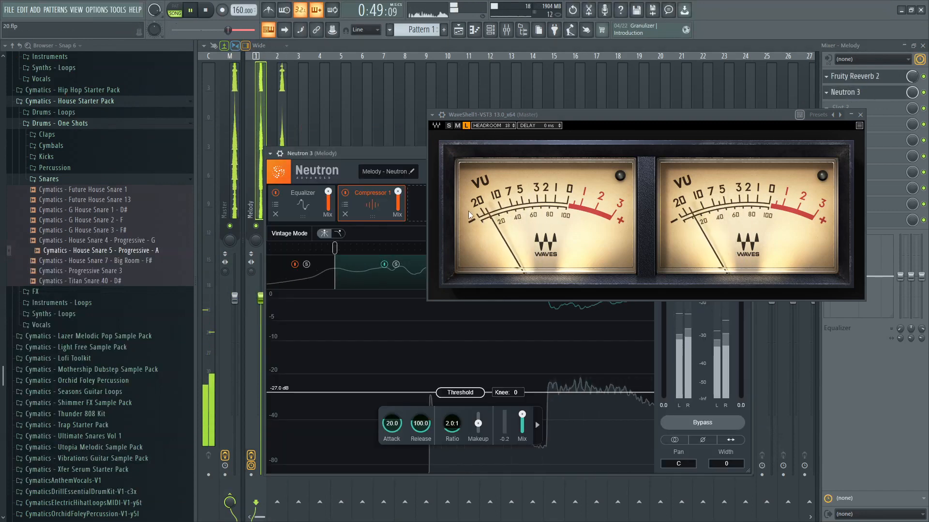
pyautogui.click(310, 214)
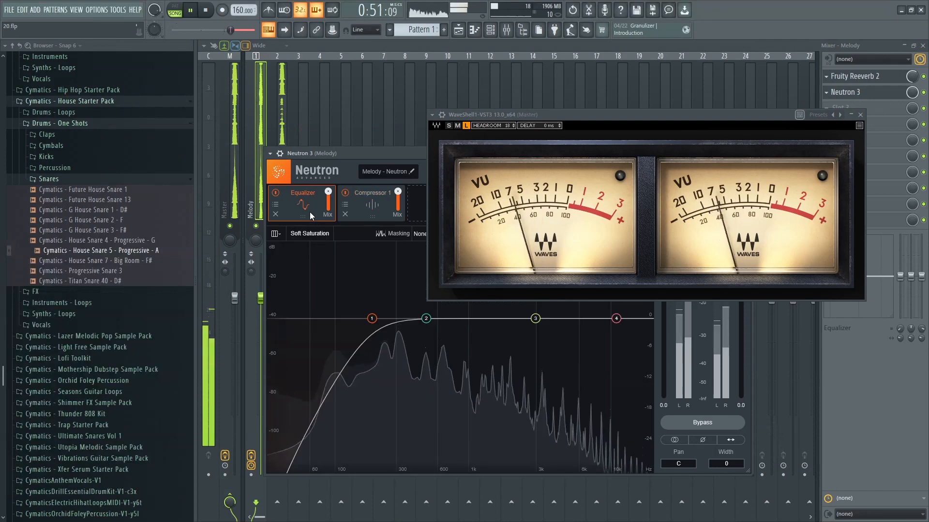
pyautogui.click(615, 318)
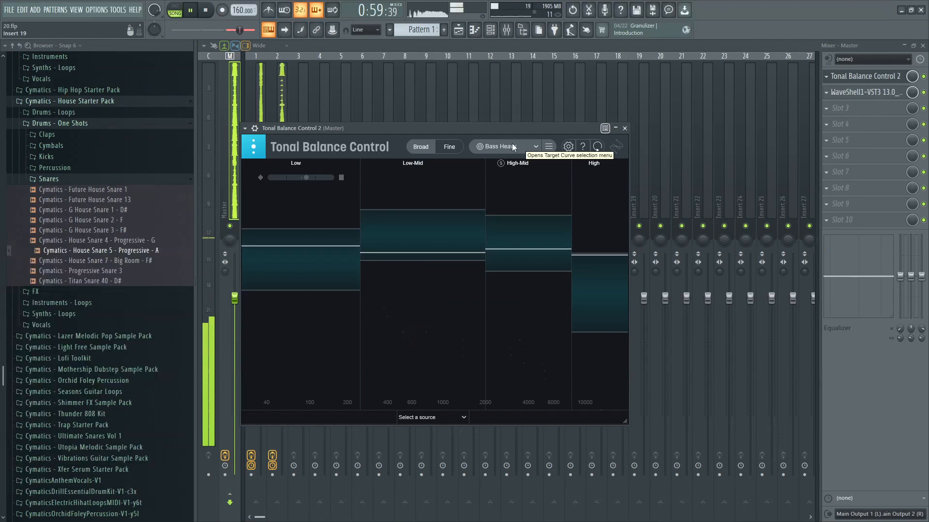
# Close Tonal Balance Control 2, set the HiHat 1 volume to 0.60 in the BM-GLORY drum instrument, and close the instrument.
pyautogui.click(625, 128)
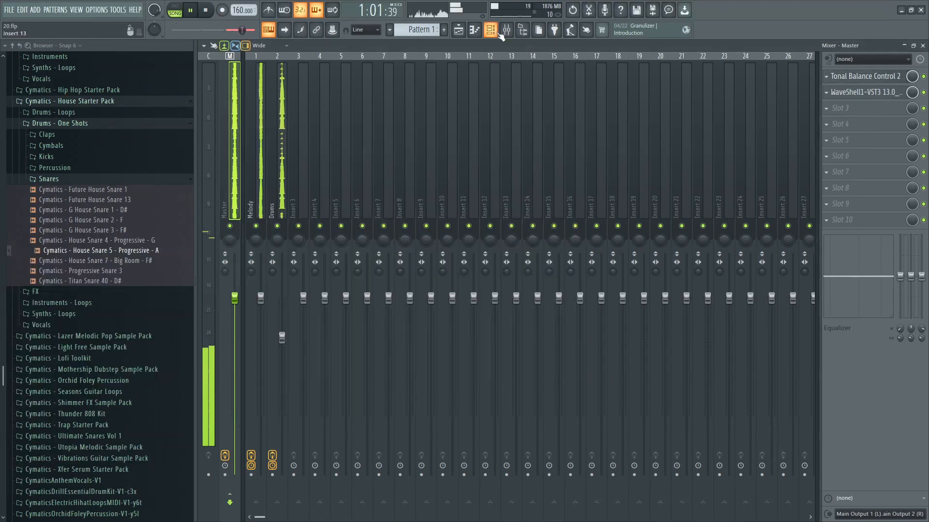
pyautogui.click(490, 31)
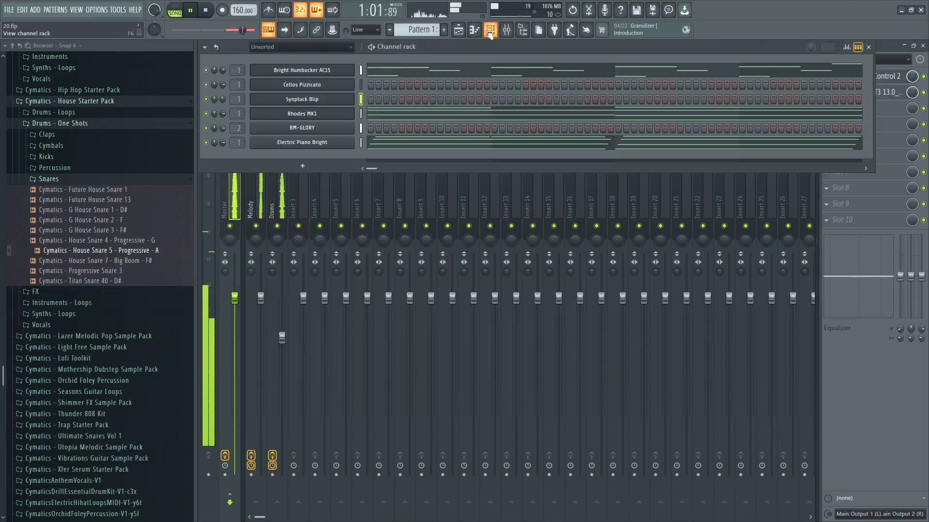
pyautogui.click(302, 128)
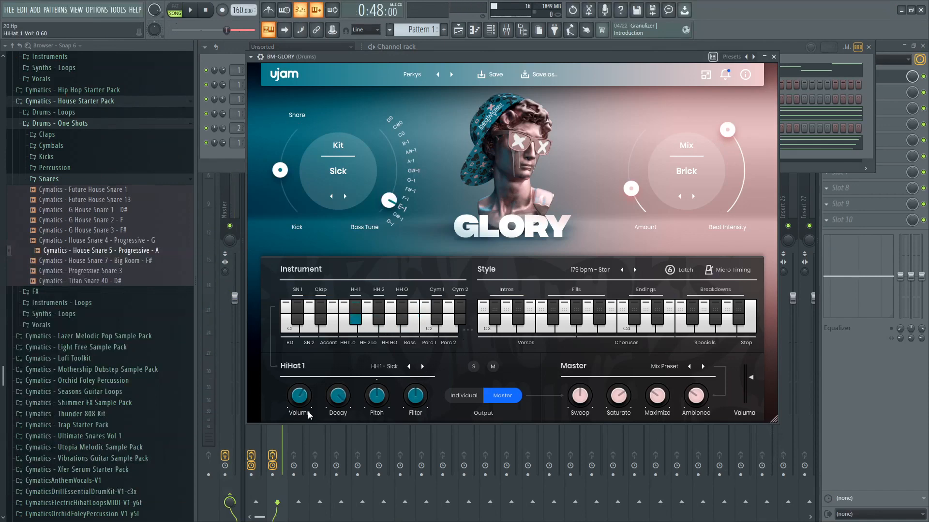
pyautogui.press('space')
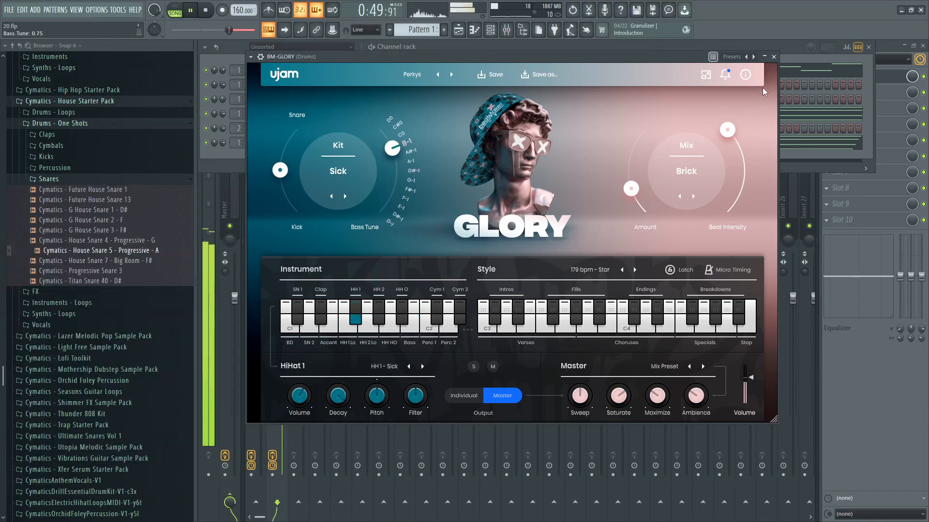
pyautogui.click(774, 56)
pyautogui.press('F6')
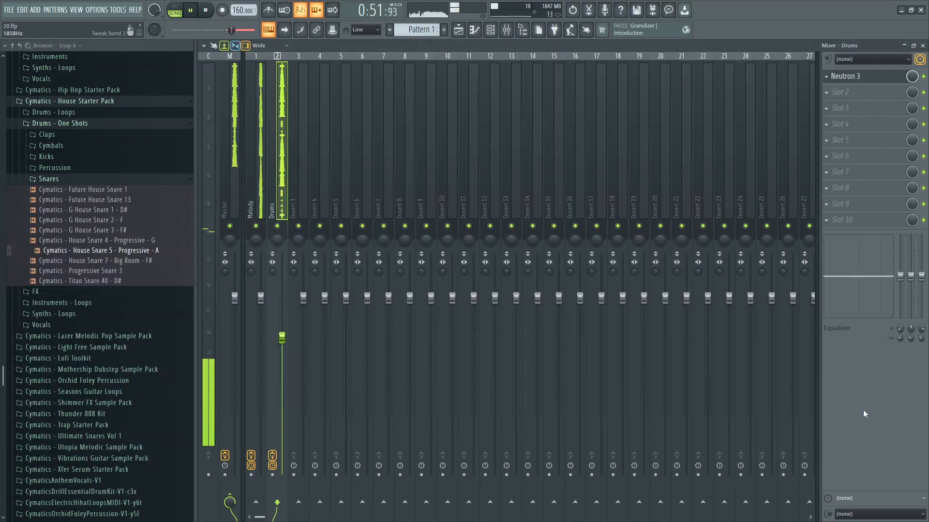
# Check the master's tonal balance against the Bass Heavy target and delete Tonal Balance Control 2 from the master track.
pyautogui.click(239, 196)
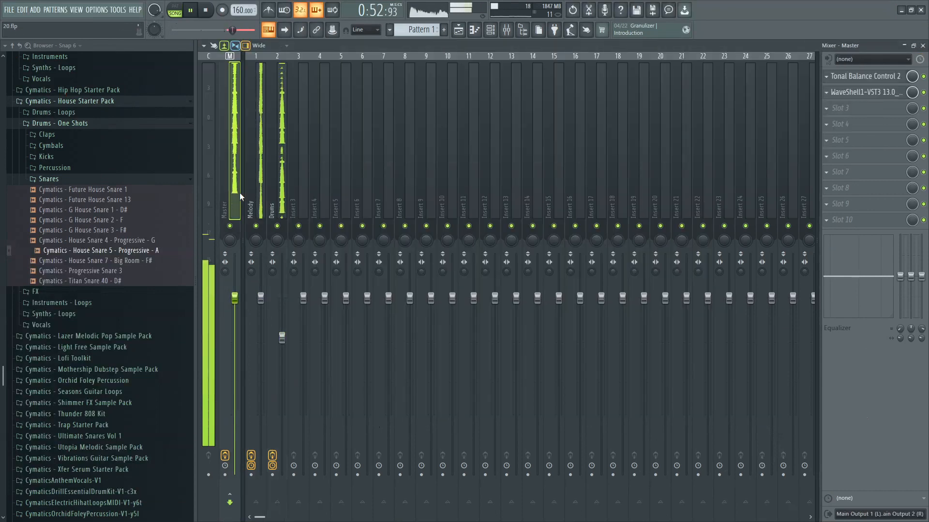
pyautogui.click(877, 78)
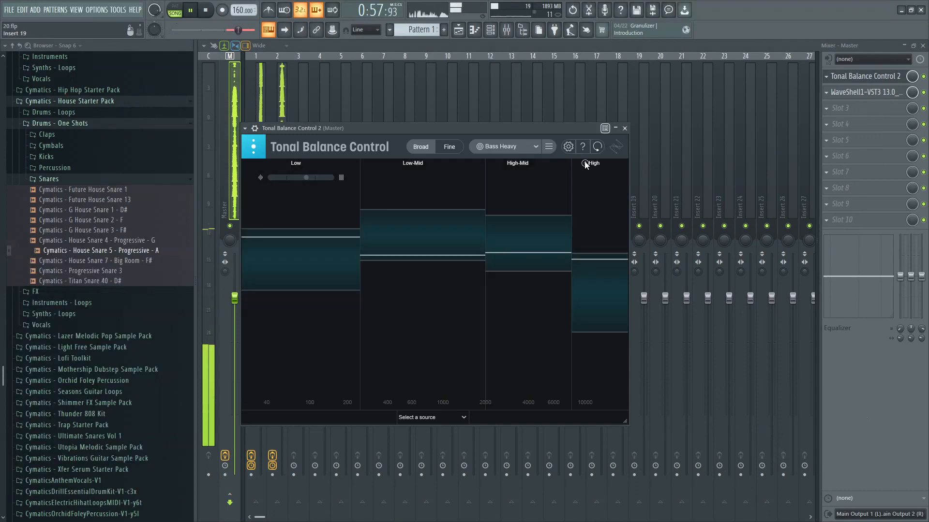
pyautogui.click(625, 128)
pyautogui.click(827, 77)
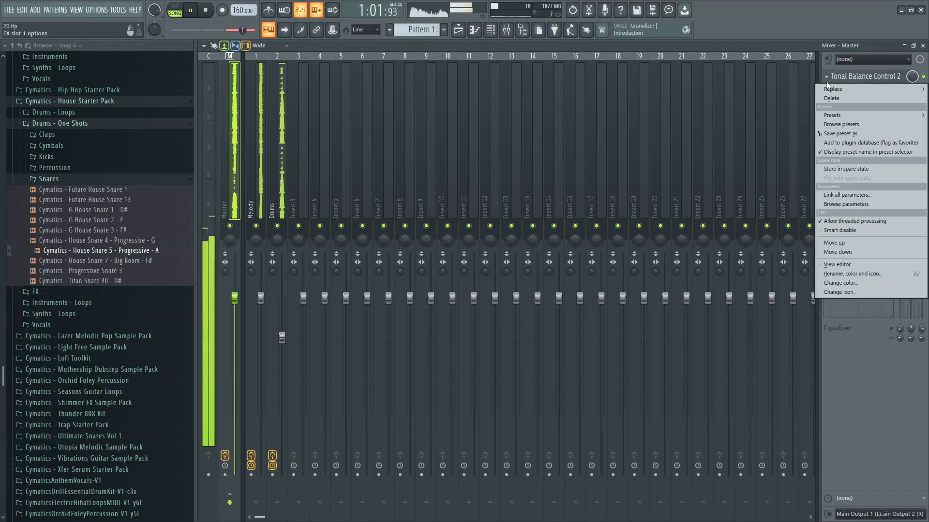
pyautogui.click(833, 98)
pyautogui.click(497, 298)
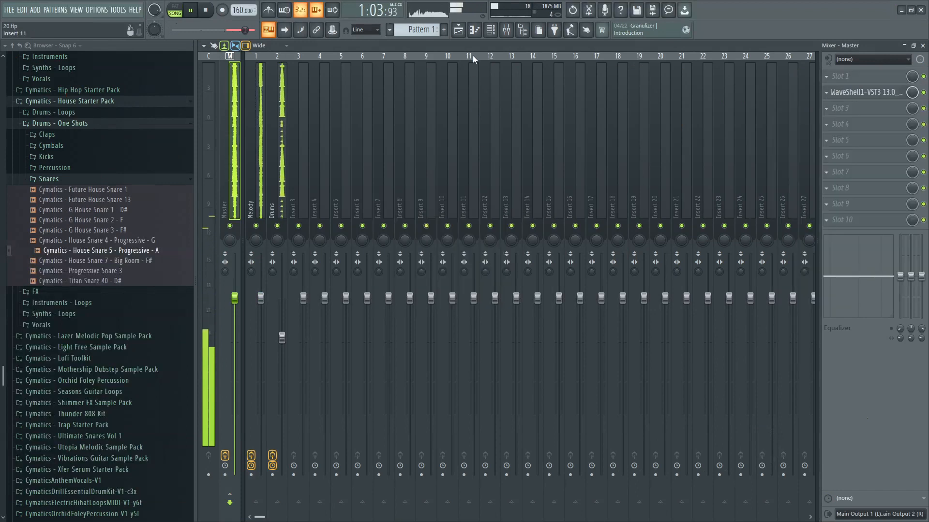
# Try a 64% master ambience in BM-GLORY, switch its master preset to Big Room, and close the instrument and channel rack.
pyautogui.click(490, 30)
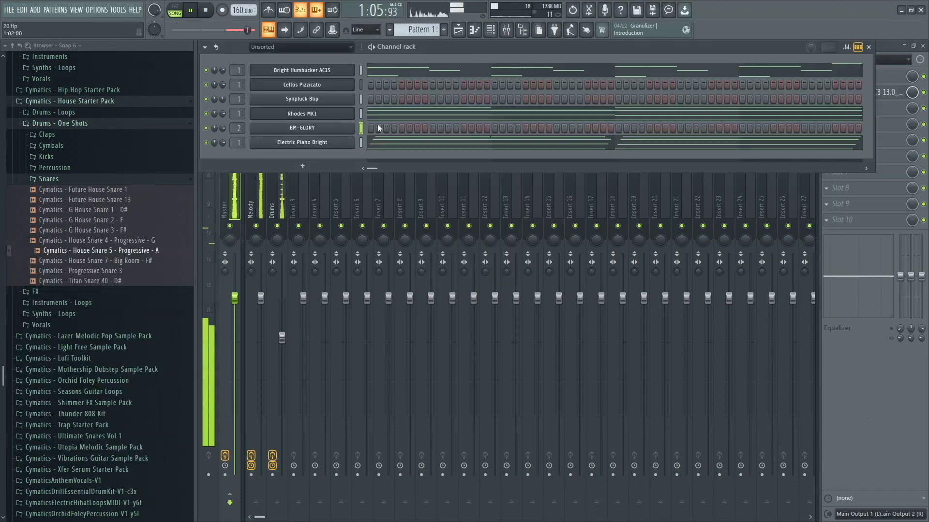
pyautogui.click(321, 128)
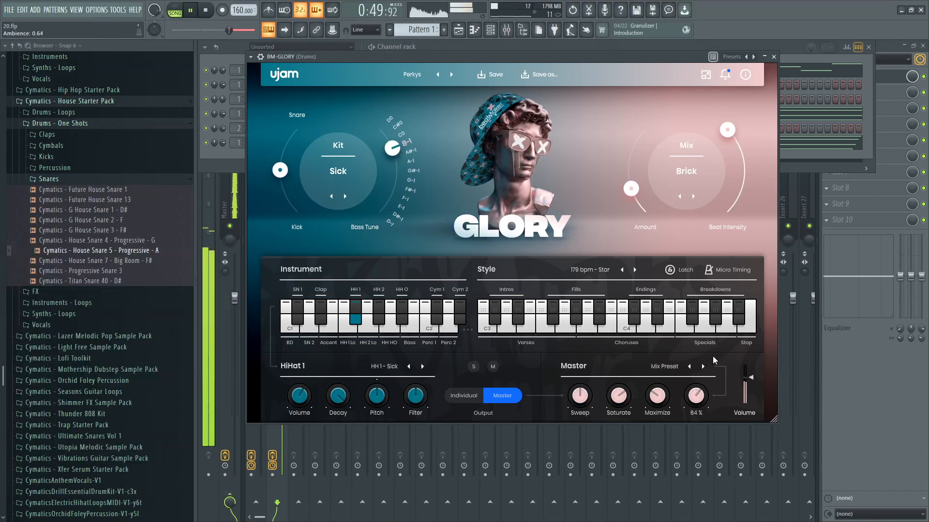
pyautogui.click(659, 372)
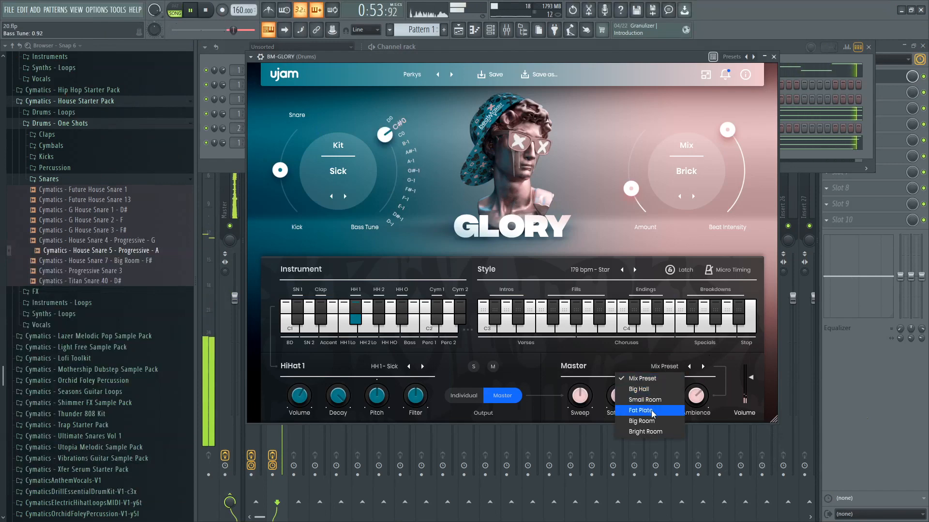
pyautogui.click(649, 423)
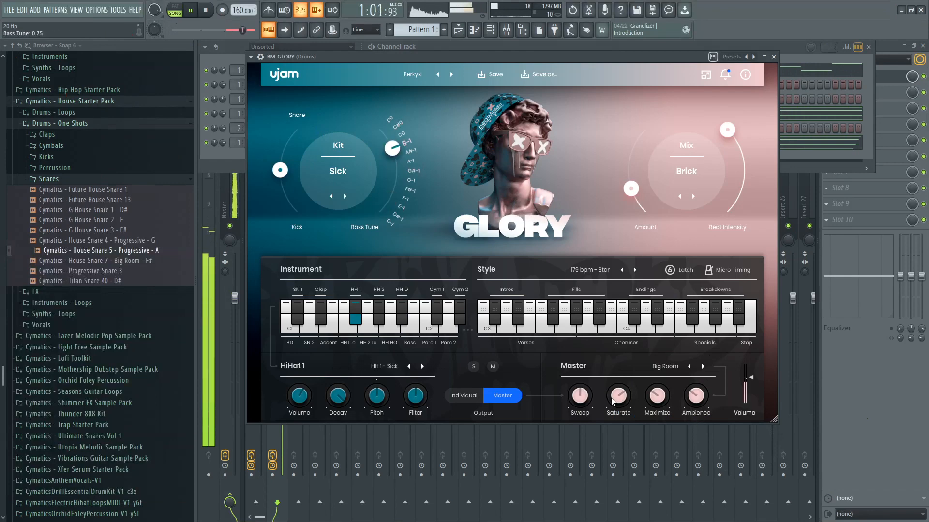
pyautogui.click(774, 57)
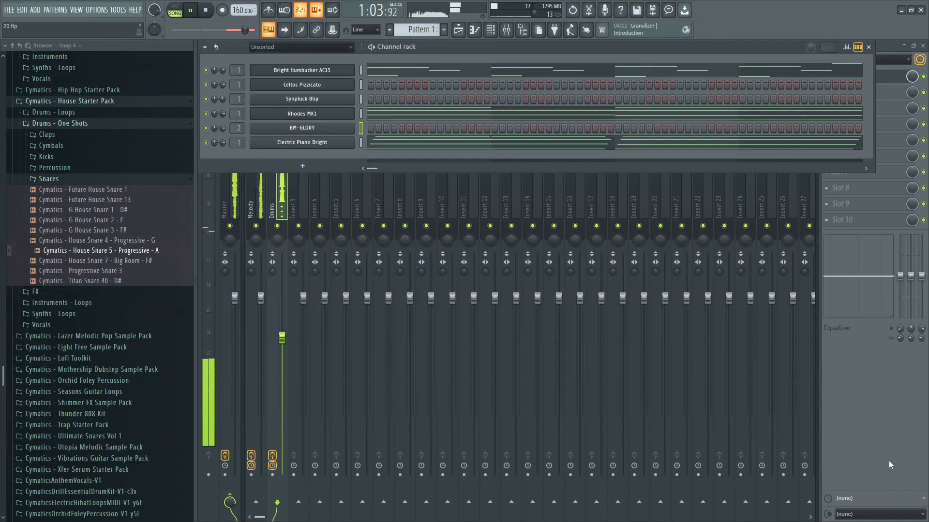
pyautogui.press('Escape')
# Solo the Melody track, restart playback and open its Neutron 3 equalizer.
pyautogui.rightClick(256, 226)
pyautogui.press('space')
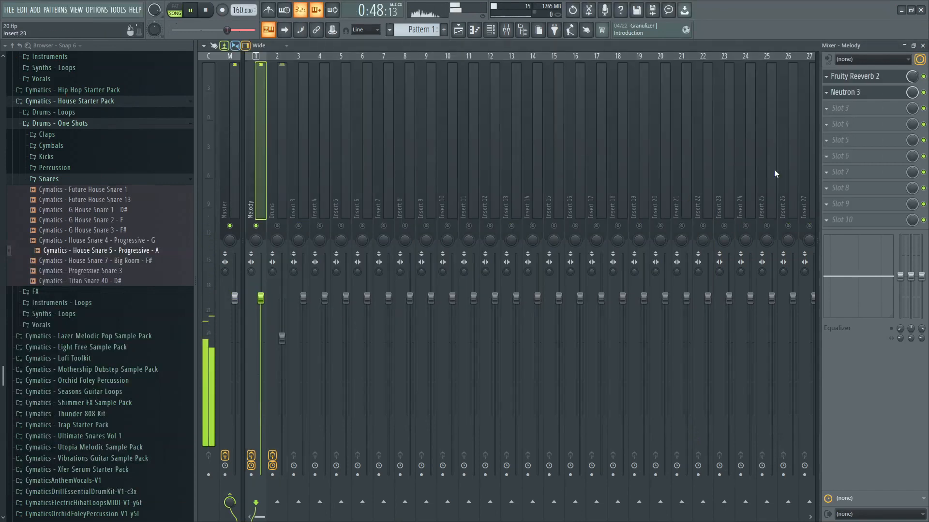
pyautogui.click(857, 94)
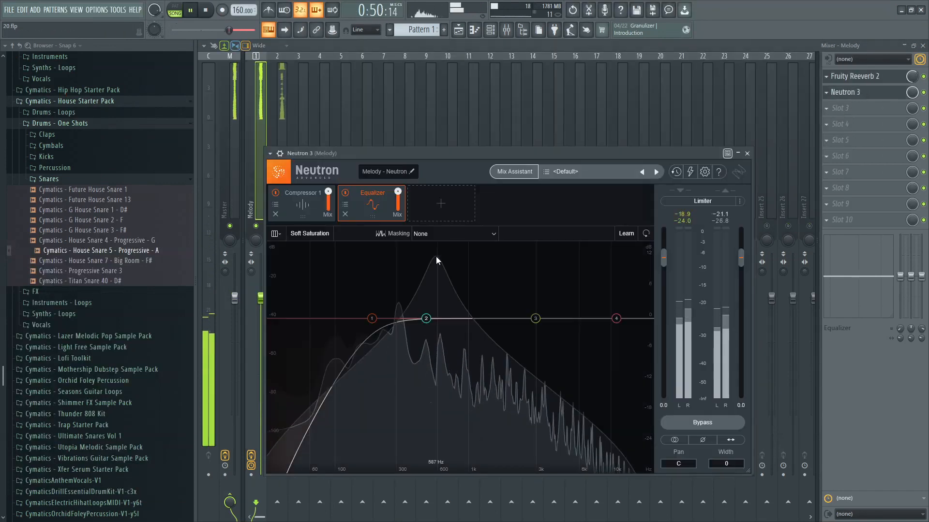
# Cut the Melody equalizer's band 3 at about 2448 Hz with its gain set to -4.0 dB.
pyautogui.moveTo(478, 233); pyautogui.dragTo(520, 228)
pyautogui.press('space')
pyautogui.moveTo(535, 319); pyautogui.dragTo(526, 339)
pyautogui.press('space')
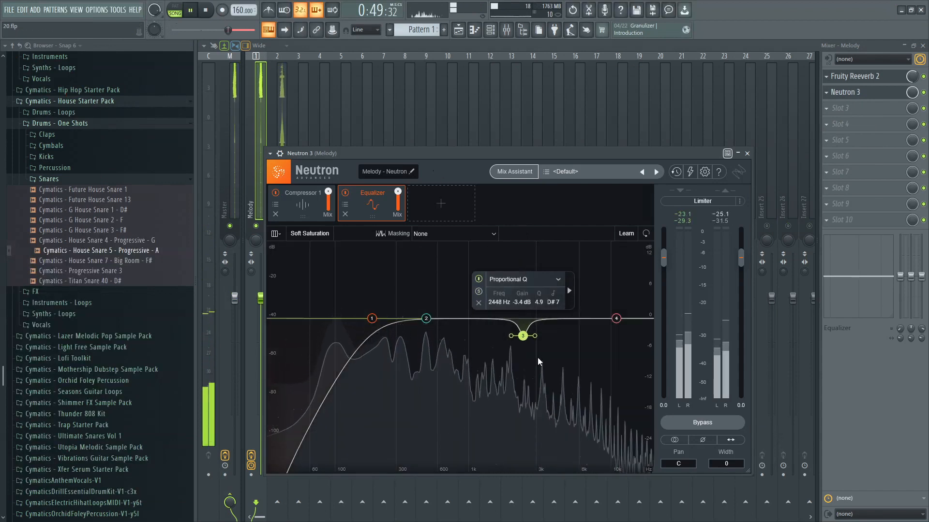
pyautogui.doubleClick(522, 303)
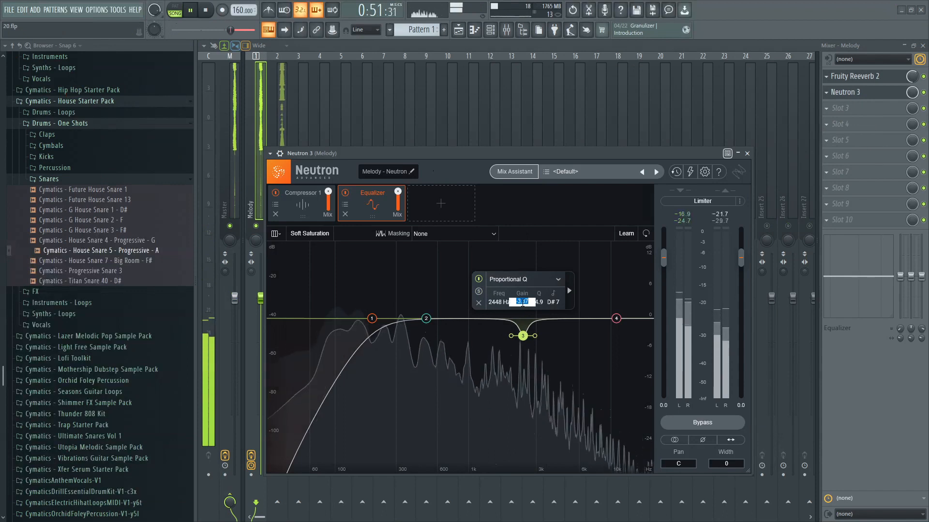
pyautogui.write('-4.0 dB')
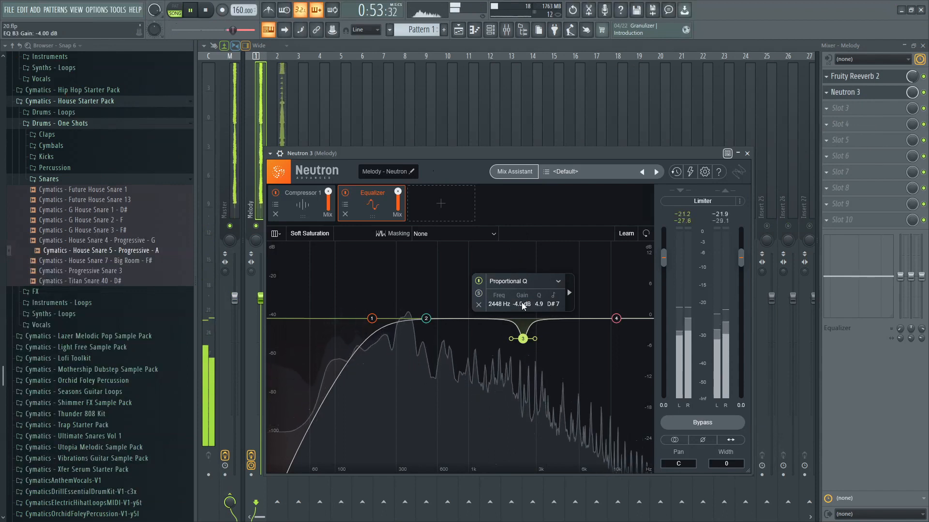
pyautogui.press('Return')
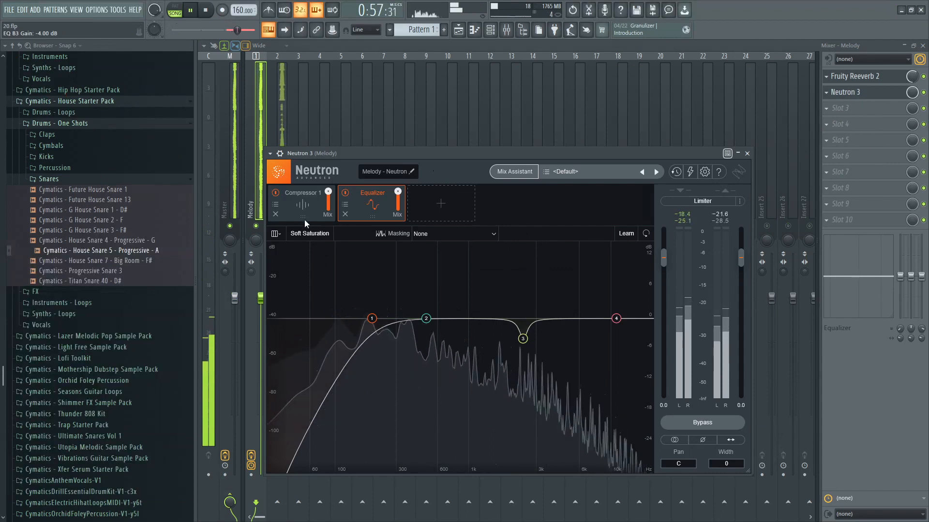
# Raise the Melody track's Neutron 3 output gain to 3.0 dB, close the plugin, and set the Drums volume to 87%.
pyautogui.click(310, 204)
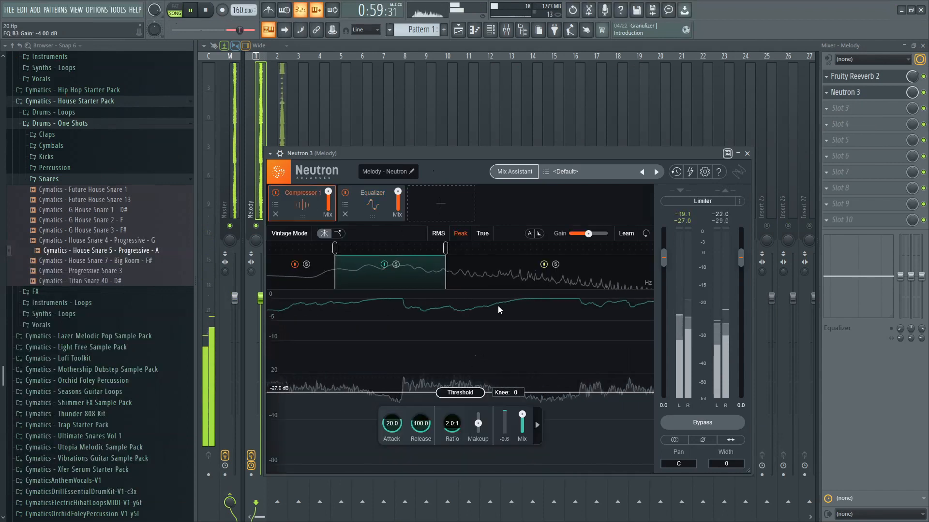
pyautogui.click(741, 406)
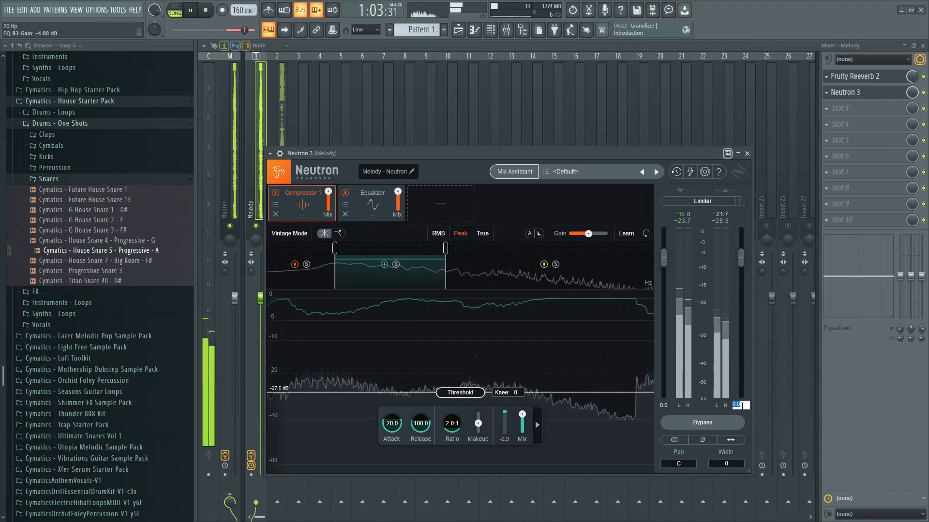
pyautogui.write('2')
pyautogui.press('Return')
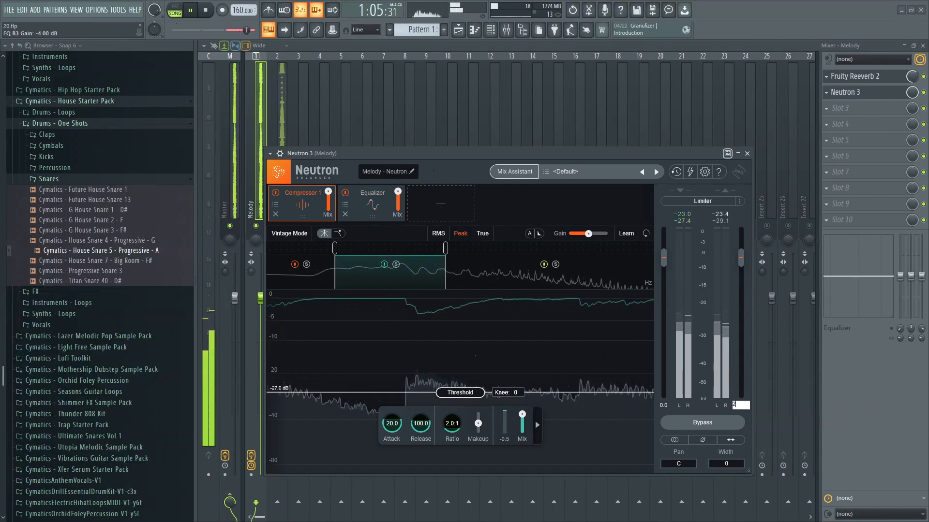
pyautogui.click(741, 406)
pyautogui.write('3')
pyautogui.press('Return')
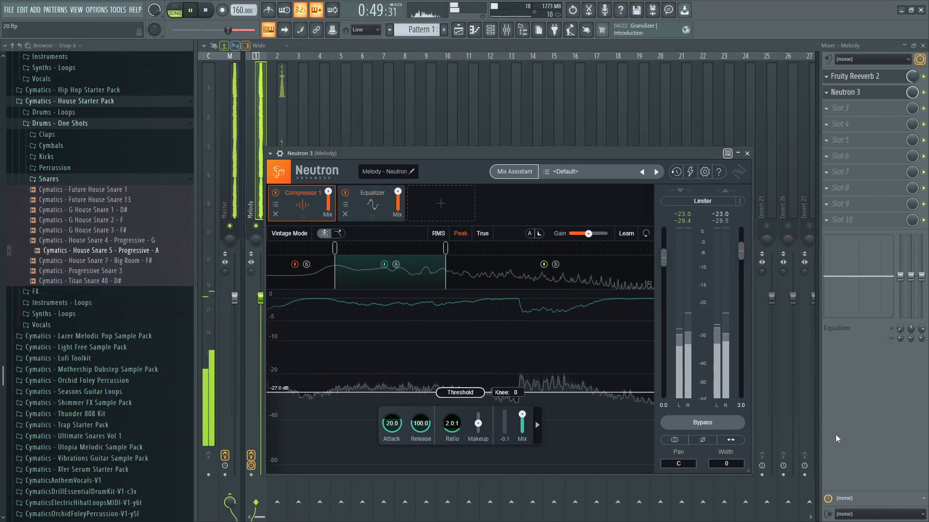
pyautogui.press('Escape')
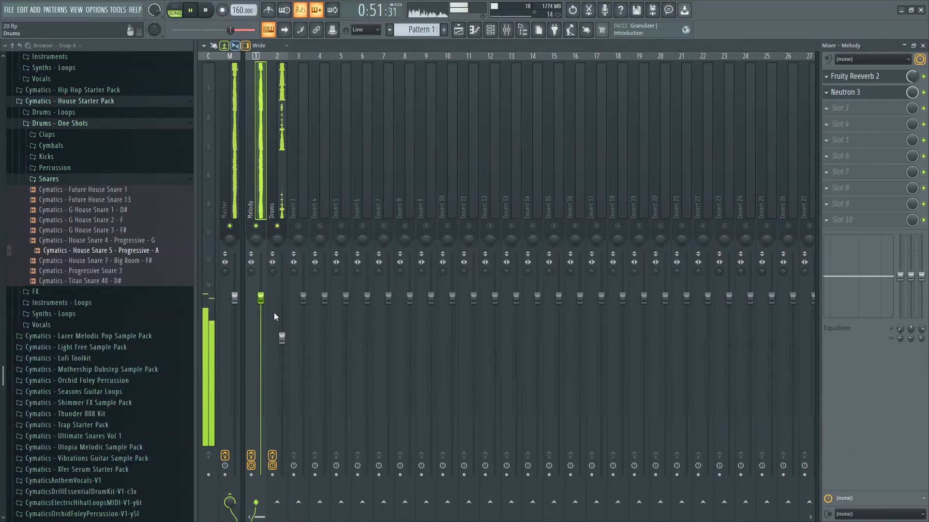
pyautogui.moveTo(283, 339); pyautogui.dragTo(282, 334)
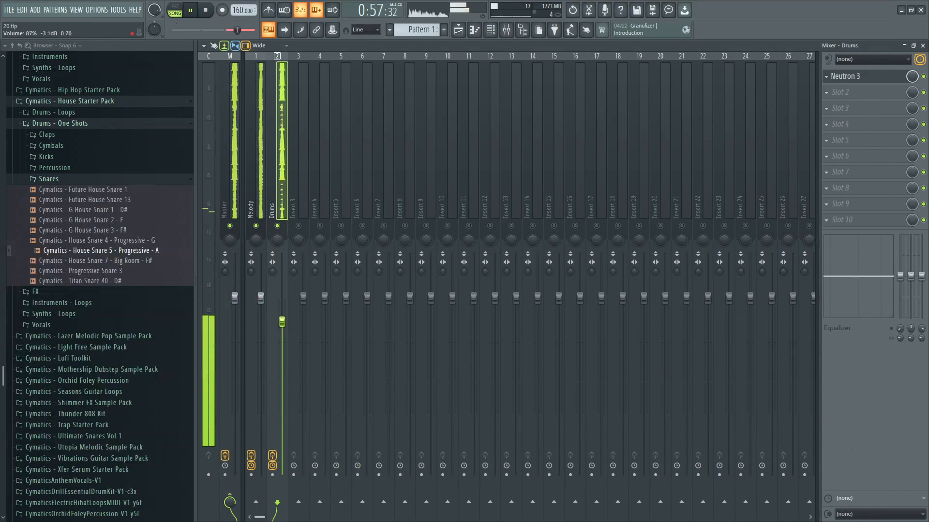
# Check the decay time, bass multiplier and diffusion settings of the Melody track's Fruity Reeverb 2.
pyautogui.click(254, 199)
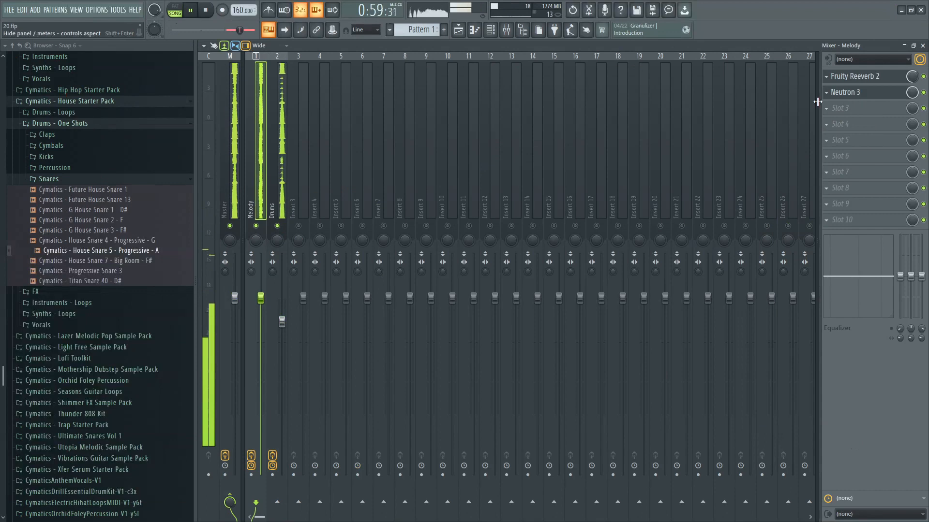
pyautogui.click(869, 76)
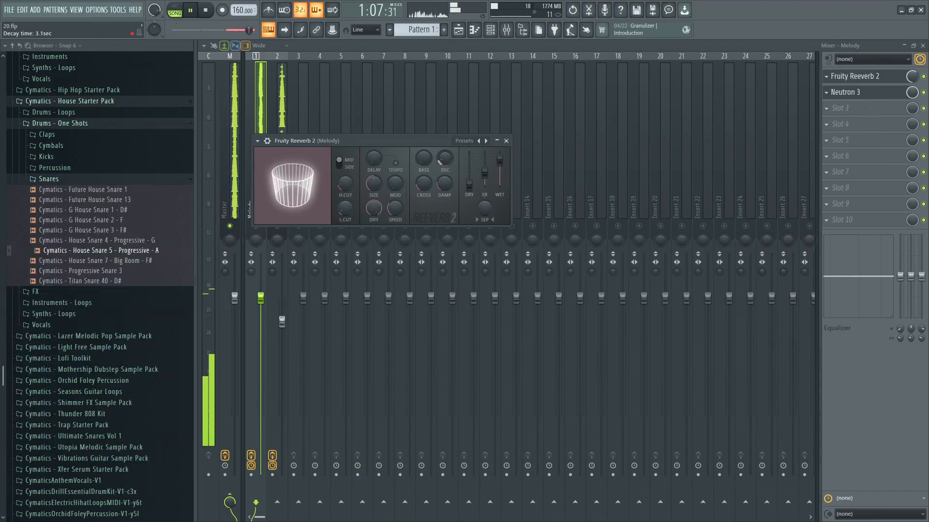
pyautogui.moveTo(440, 180); pyautogui.dragTo(426, 159)
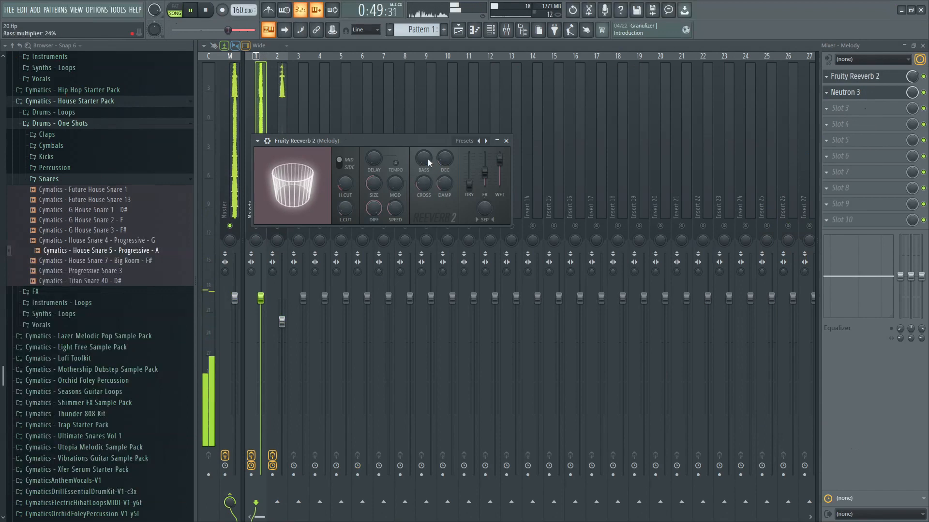
pyautogui.moveTo(425, 159)
pyautogui.mouseDown()
pyautogui.moveTo(426, 130)
pyautogui.moveTo(426, 148)
pyautogui.mouseUp()
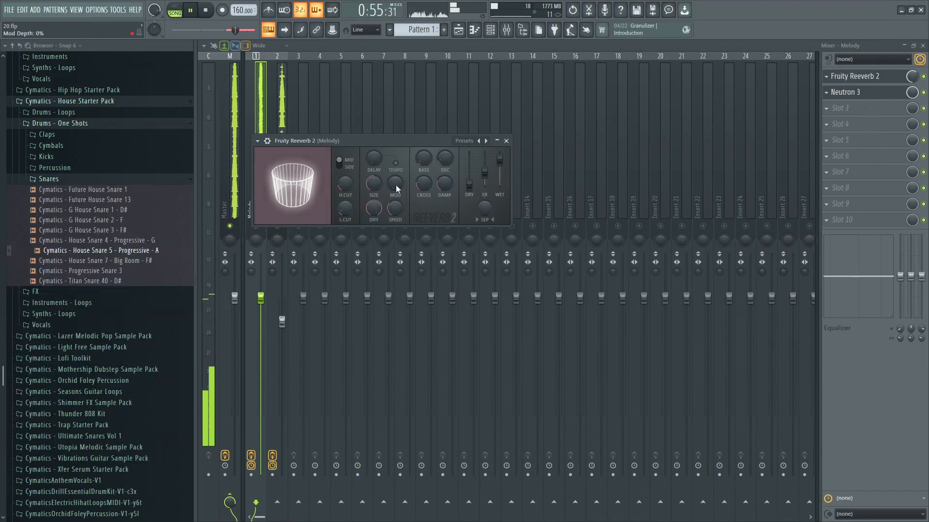
pyautogui.moveTo(376, 207); pyautogui.dragTo(376, 196)
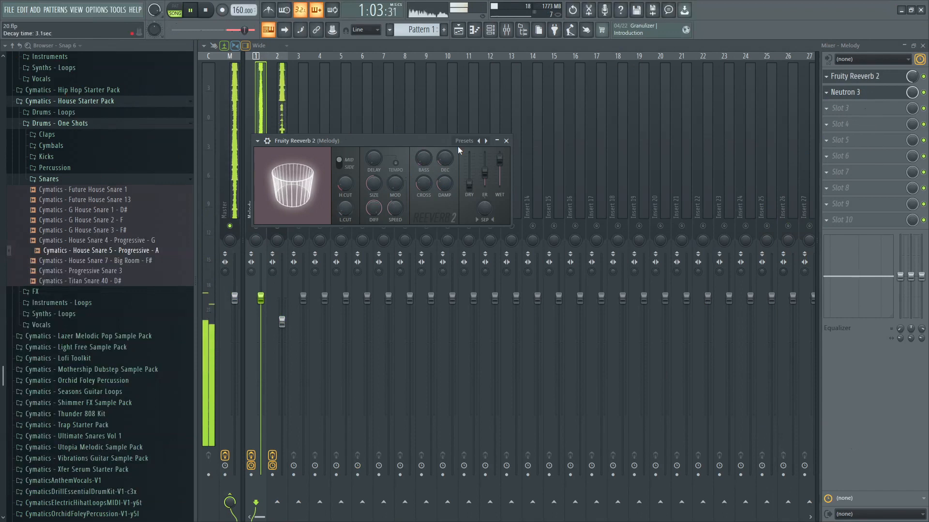
pyautogui.click(506, 141)
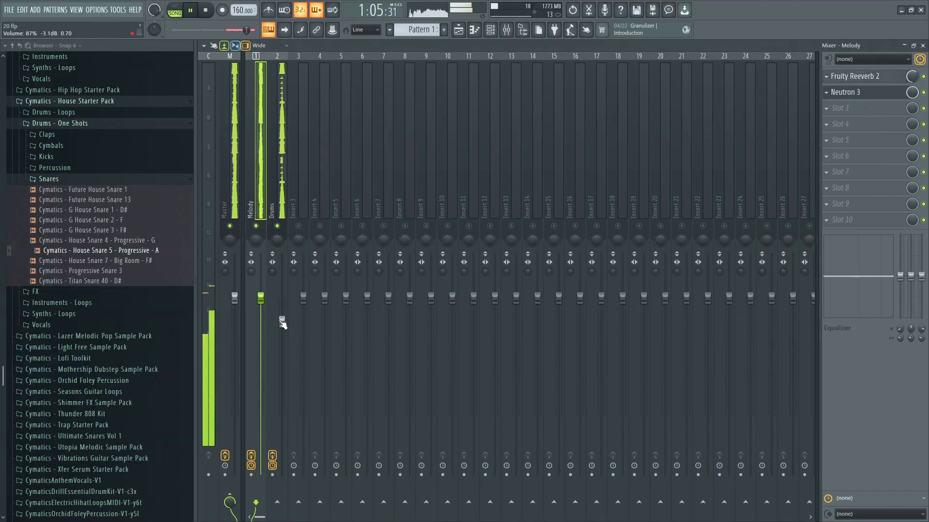
# Lower the Drums volume slightly and check the master level on the VU meter.
pyautogui.moveTo(282, 321); pyautogui.dragTo(282, 325)
pyautogui.click(231, 203)
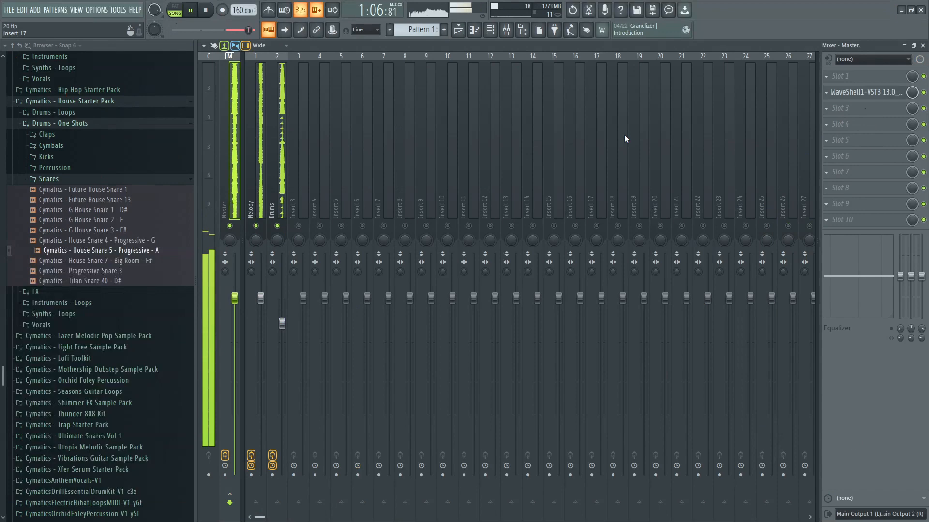
pyautogui.click(879, 92)
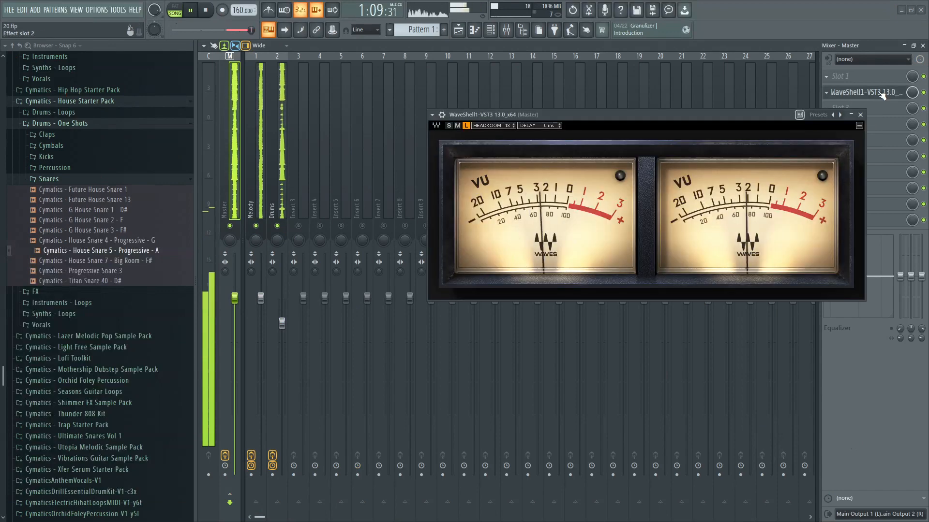
pyautogui.press('space')
pyautogui.click(860, 114)
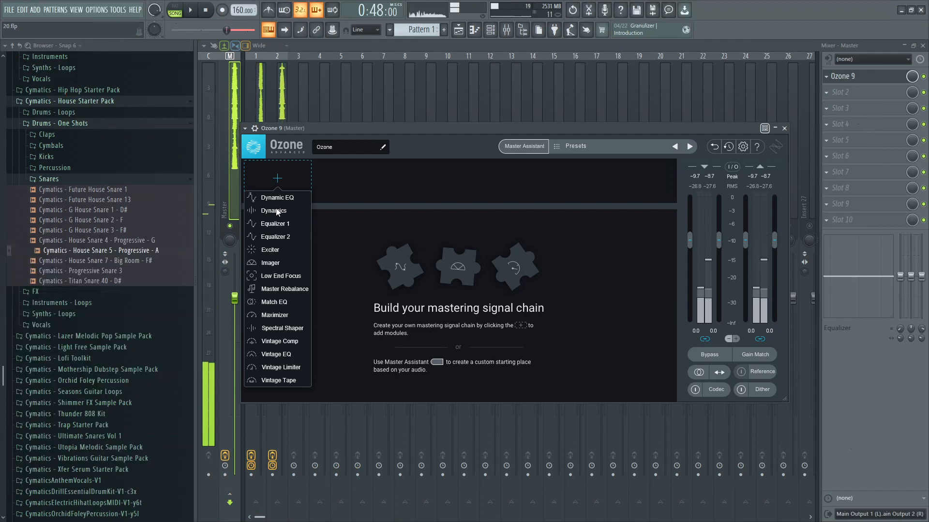
# Add a Dynamics module to Ozone 9 on the master and split it into two bands at about 183 Hz.
pyautogui.click(274, 211)
pyautogui.press('space')
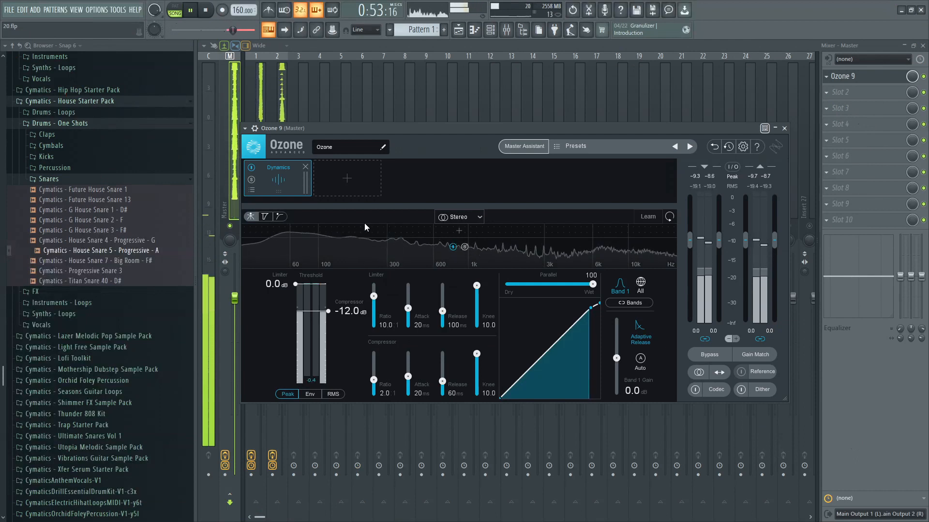
pyautogui.click(373, 229)
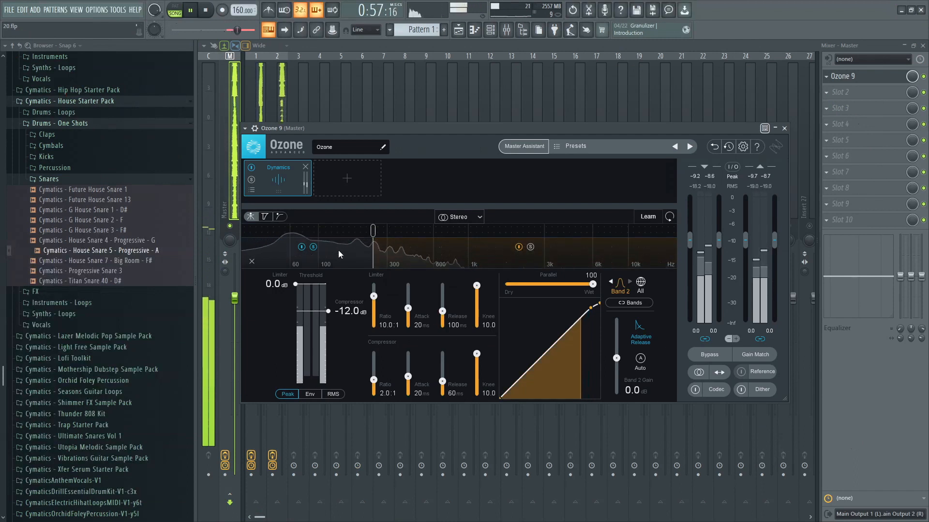
pyautogui.moveTo(368, 232)
pyautogui.mouseDown()
pyautogui.moveTo(400, 238)
pyautogui.moveTo(355, 237)
pyautogui.mouseUp()
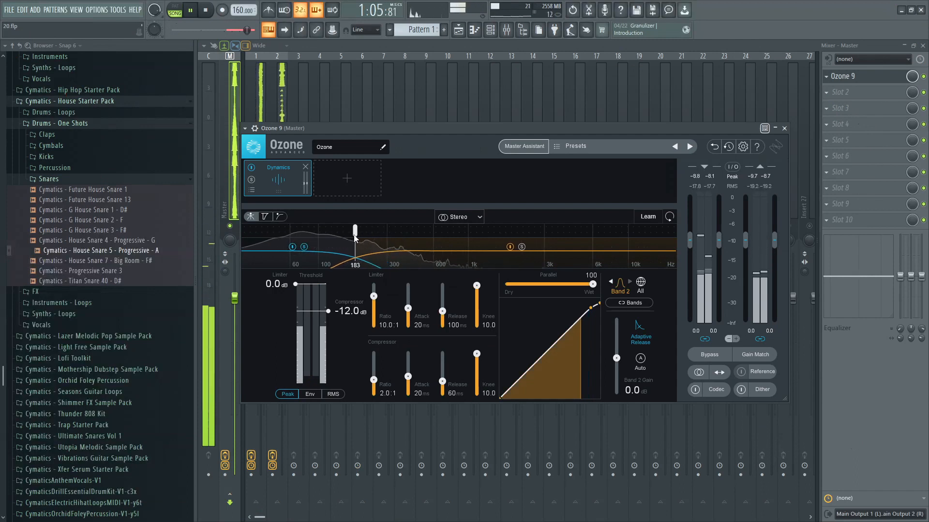
# Set the low band's compressor threshold to -22.0 dB in the Dynamics module.
pyautogui.click(315, 253)
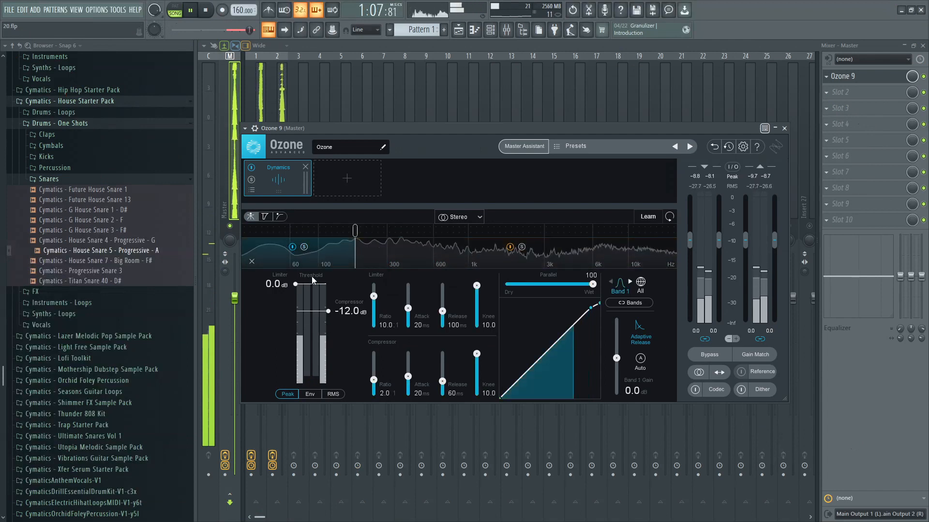
pyautogui.moveTo(329, 315); pyautogui.dragTo(330, 329)
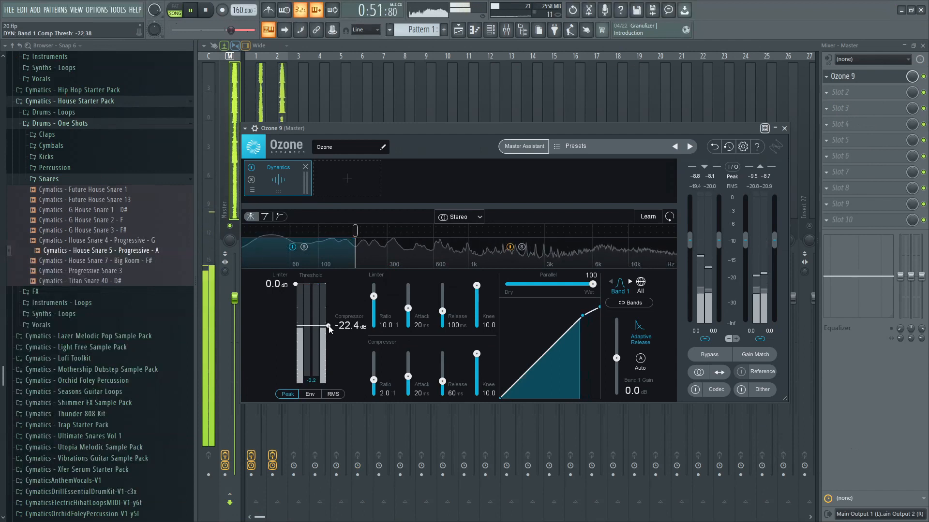
pyautogui.doubleClick(350, 325)
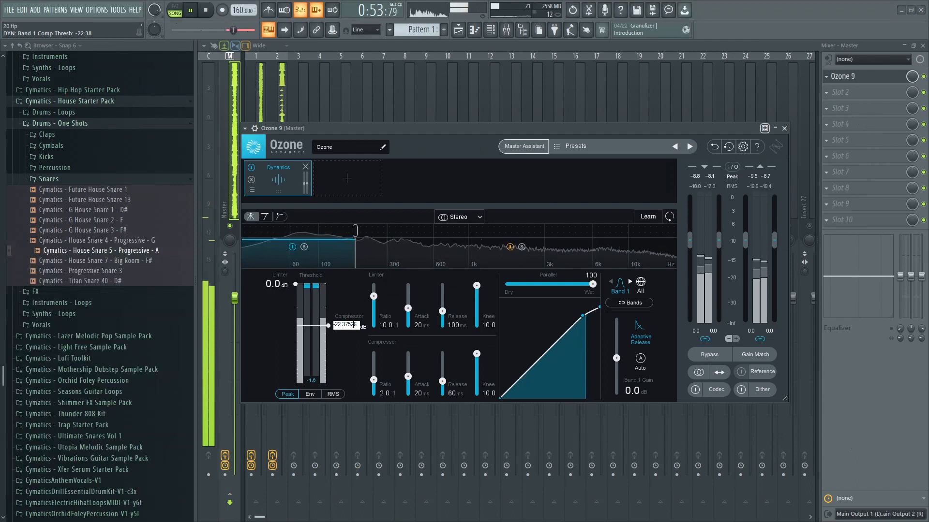
pyautogui.press('BackSpace')
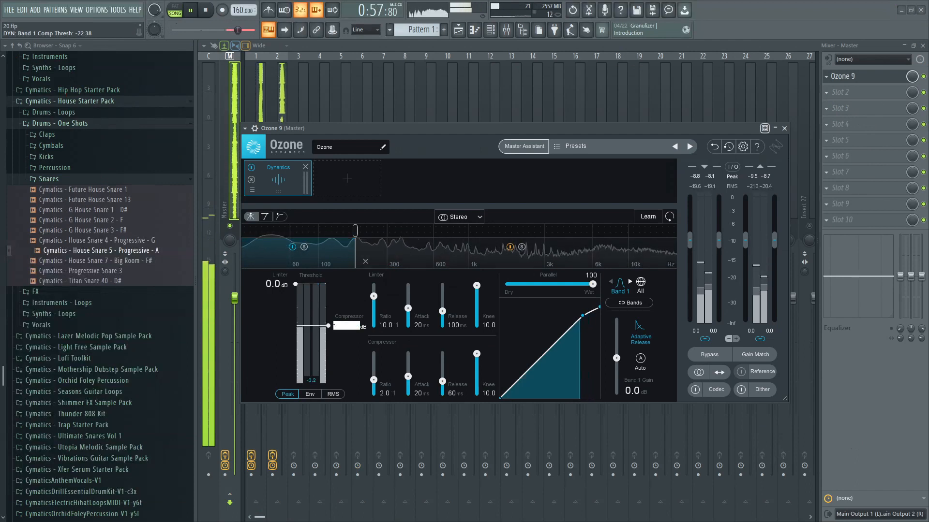
pyautogui.write('22')
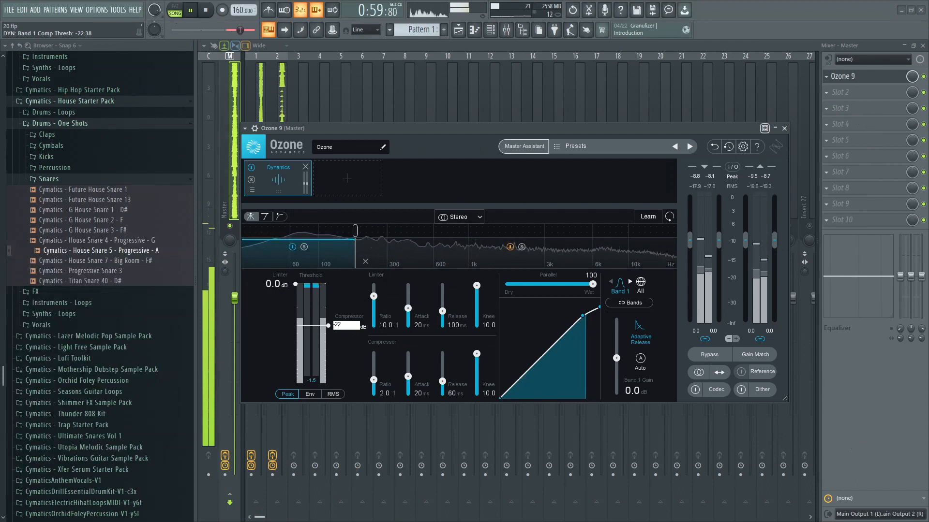
pyautogui.press('Return')
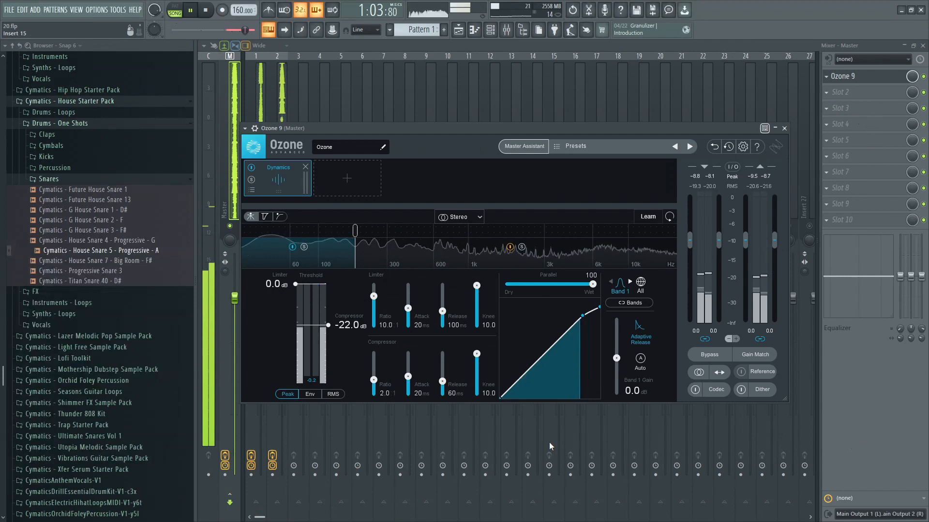
# Set band 1's compressor ratio to 4.0:1 and check its gain reduction trace.
pyautogui.doubleClick(385, 393)
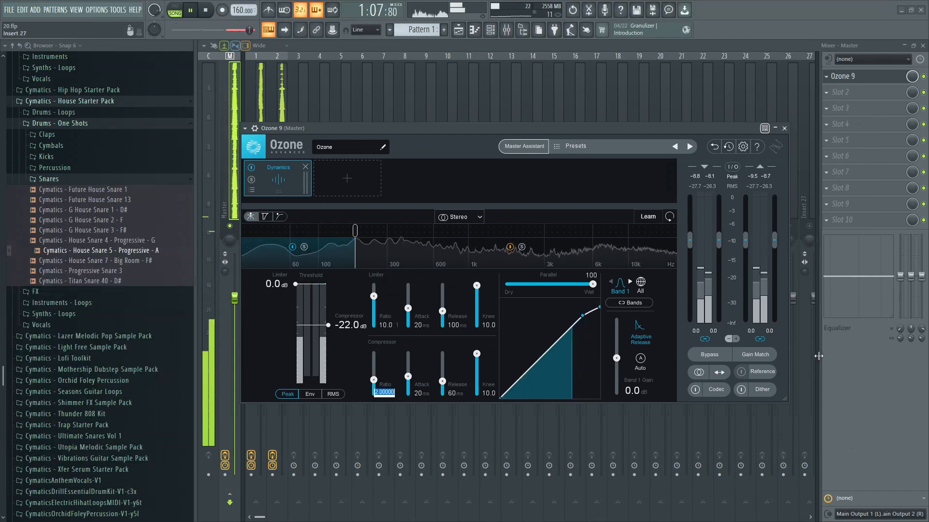
pyautogui.write('4')
pyautogui.press('Return')
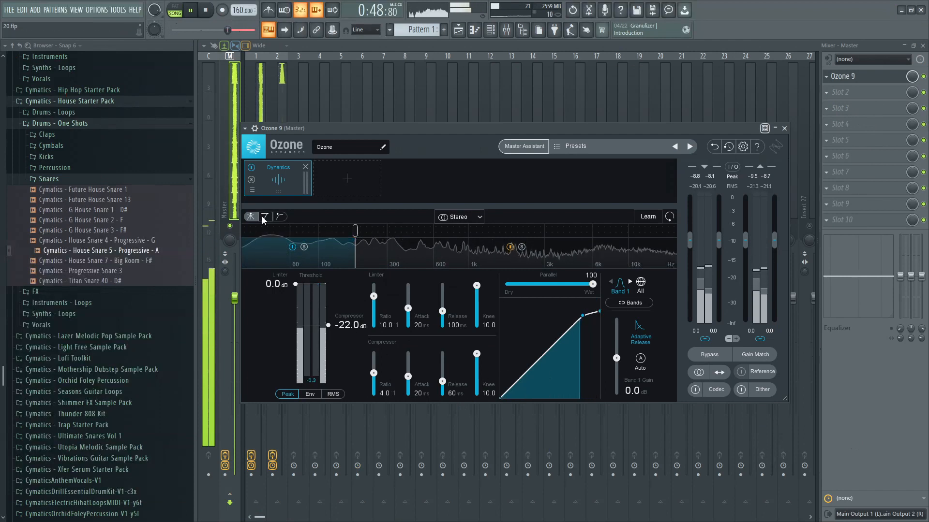
pyautogui.click(266, 217)
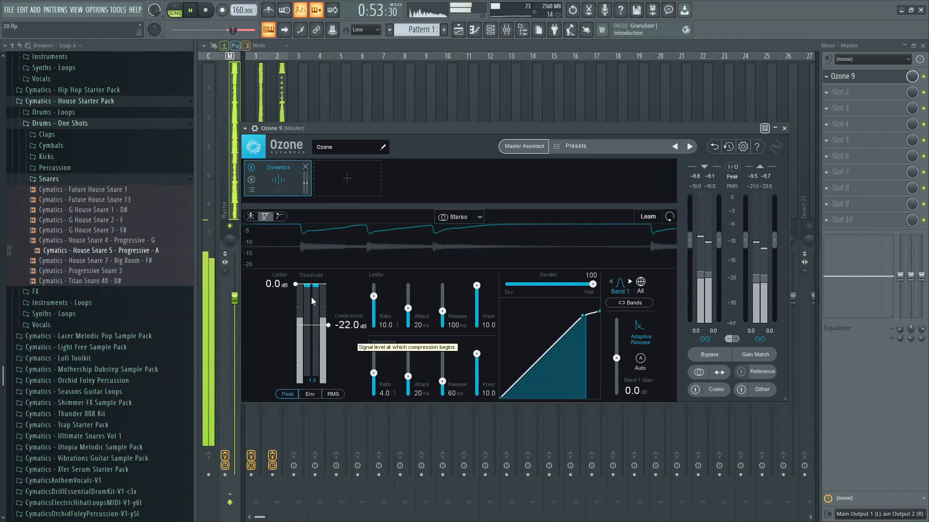
pyautogui.click(251, 218)
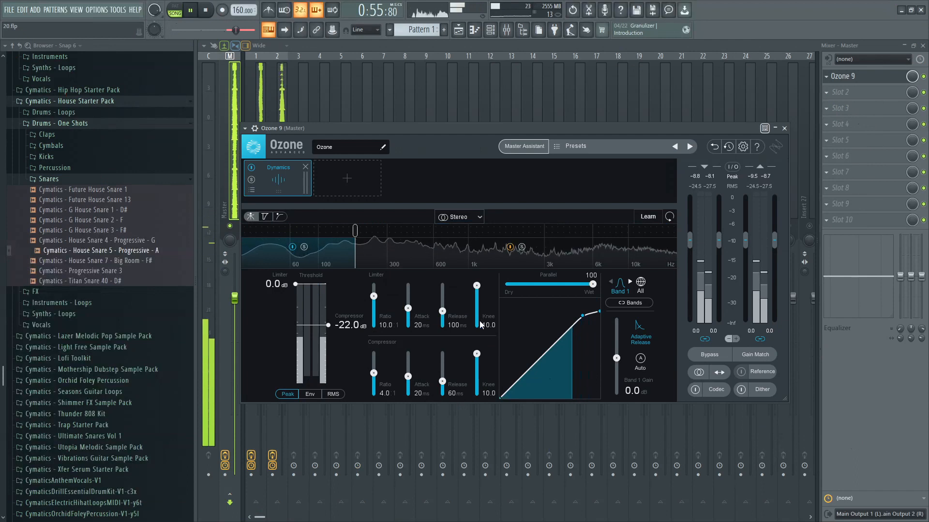
# Add a third band to the Dynamics module and place its crossover between 1 kHz and 3 kHz.
pyautogui.click(456, 237)
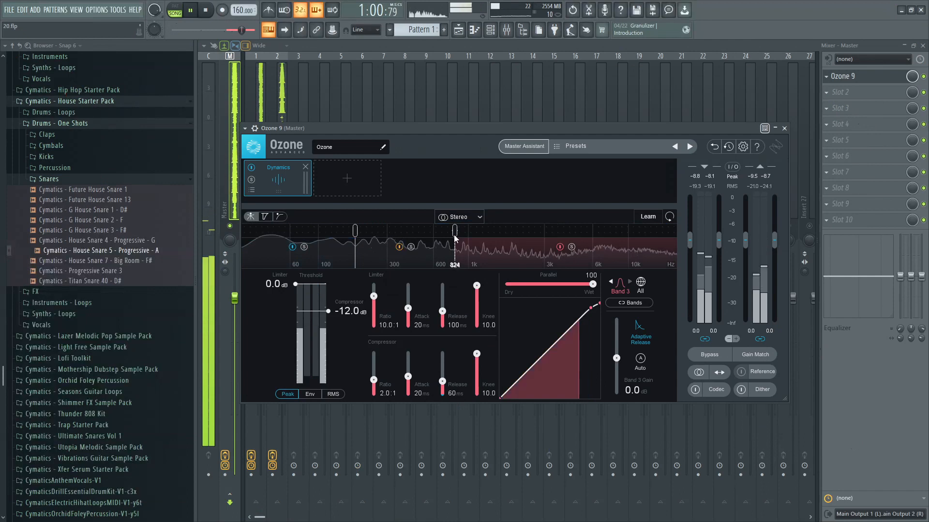
pyautogui.click(422, 255)
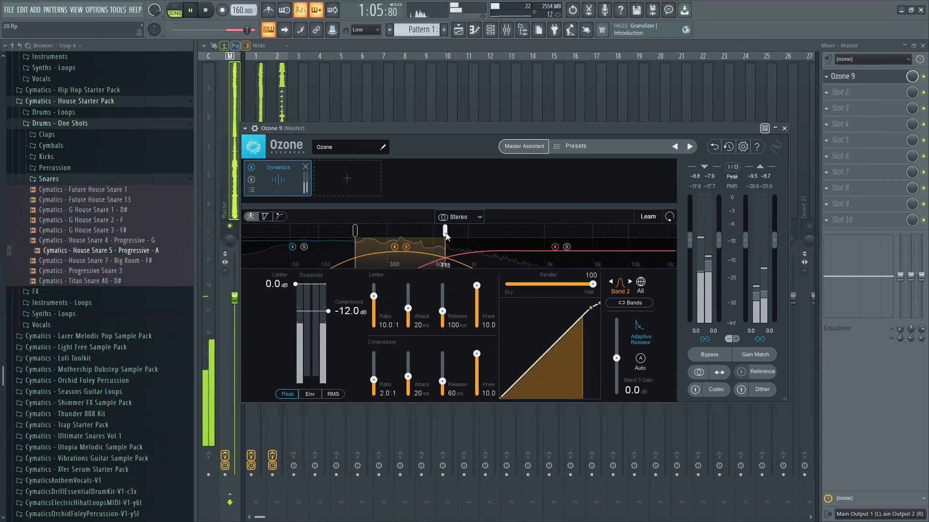
pyautogui.moveTo(446, 236); pyautogui.dragTo(537, 241)
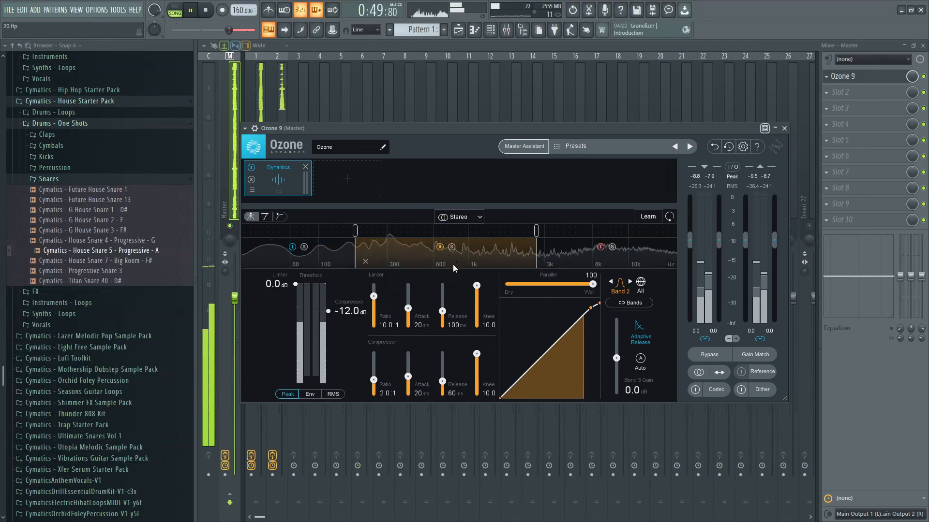
# Set band 2's compressor threshold to -24.5 dB and its compressor knee to 5.0.
pyautogui.moveTo(328, 311); pyautogui.dragTo(337, 336)
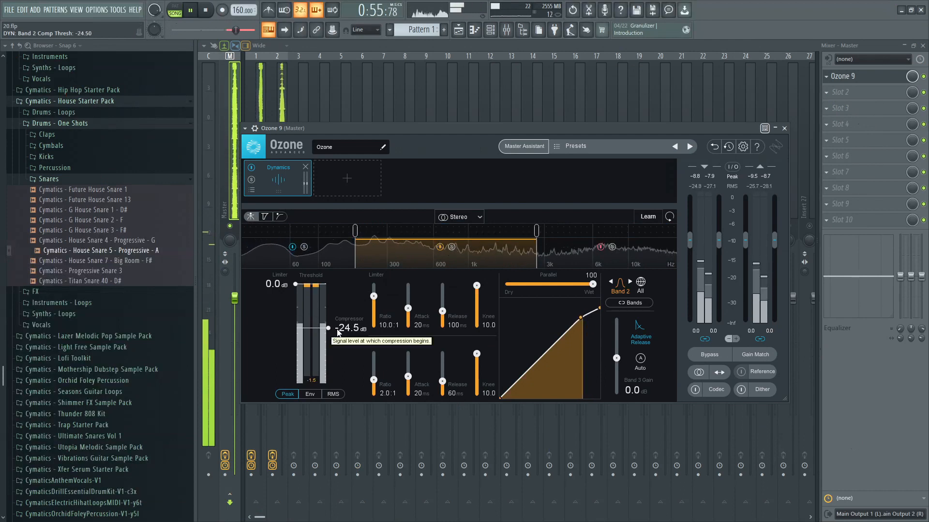
pyautogui.click(488, 393)
pyautogui.write('5')
pyautogui.press('Return')
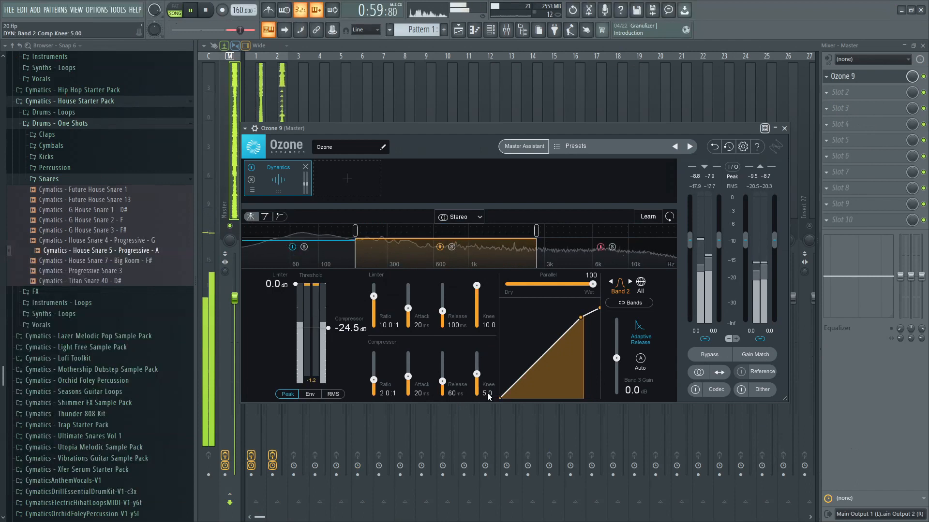
# Set band 1's compressor knee to 4.0 in the Dynamics module.
pyautogui.click(336, 260)
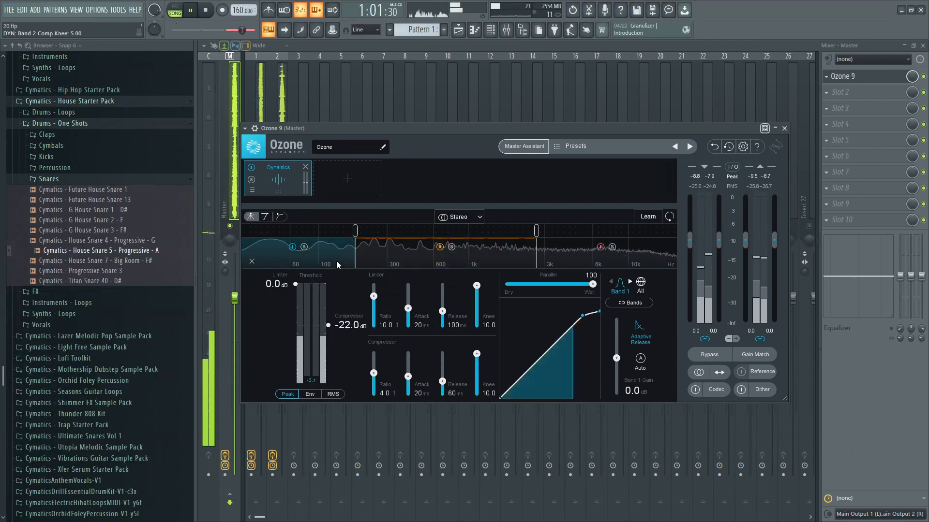
pyautogui.click(488, 392)
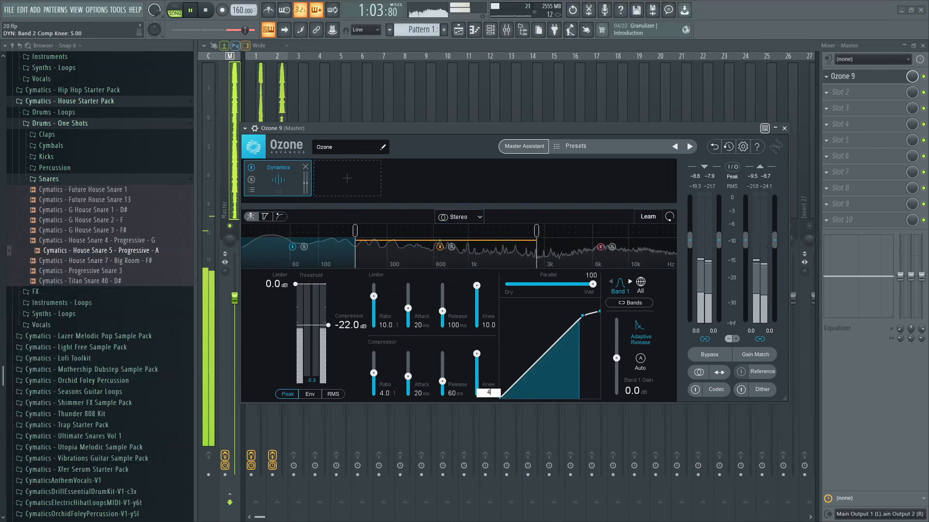
pyautogui.write('4')
pyautogui.press('Return')
# Set band 2's compressor attack to 35 ms and threshold to -21.0 dB, checking its gain reduction trace.
pyautogui.click(492, 254)
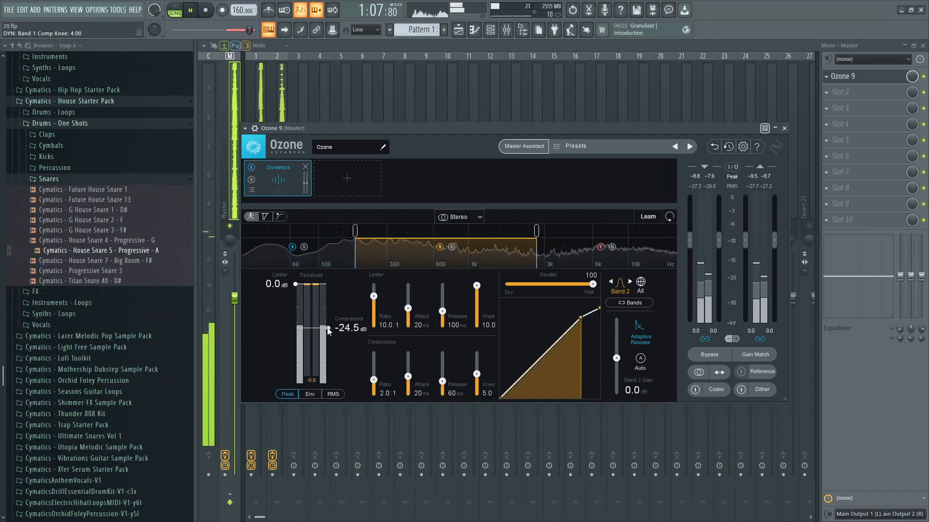
pyautogui.moveTo(328, 331); pyautogui.dragTo(334, 324)
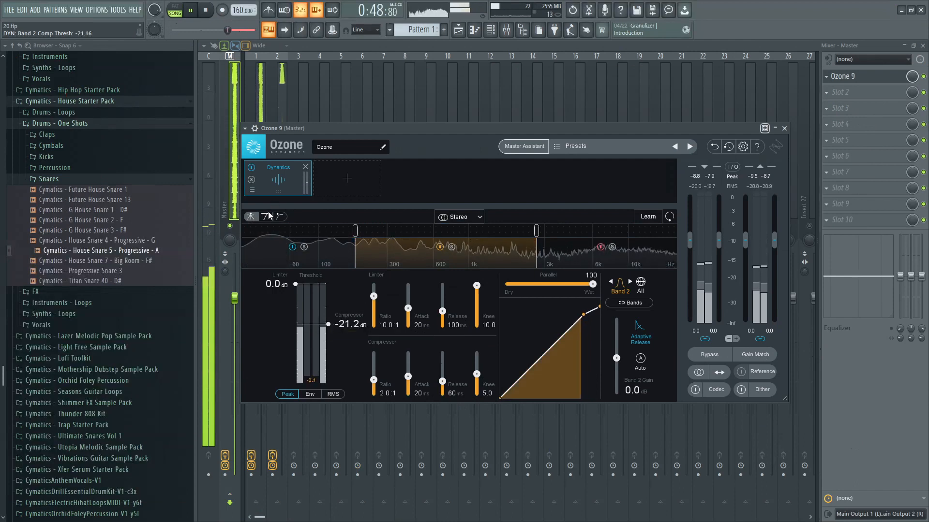
pyautogui.click(267, 216)
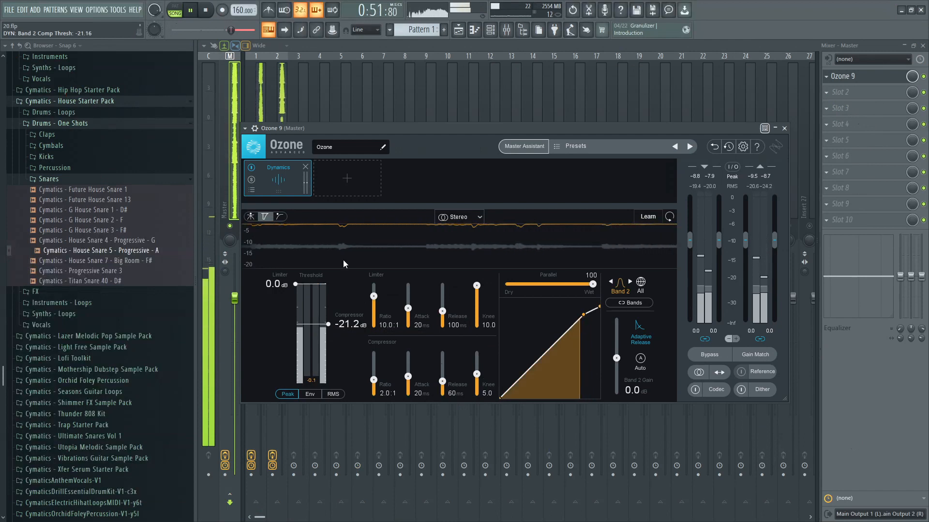
pyautogui.doubleClick(420, 394)
pyautogui.press('Return')
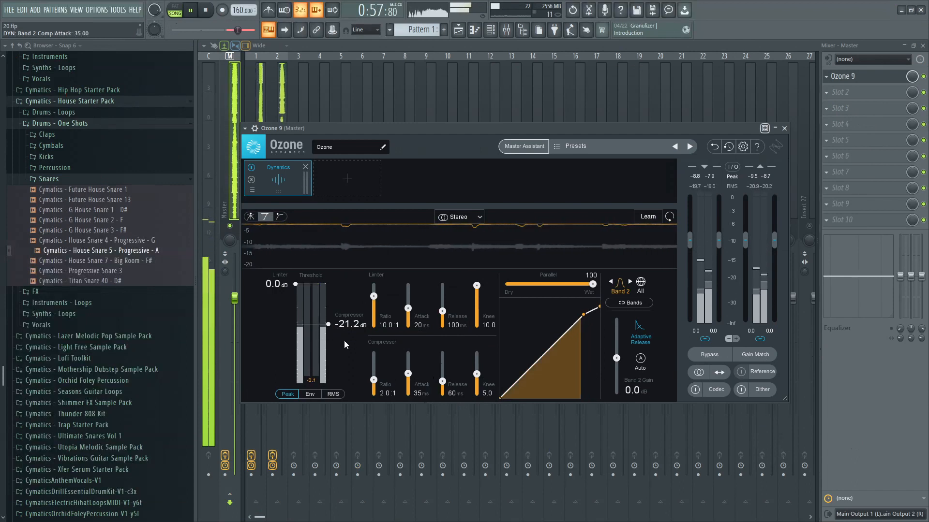
pyautogui.doubleClick(353, 324)
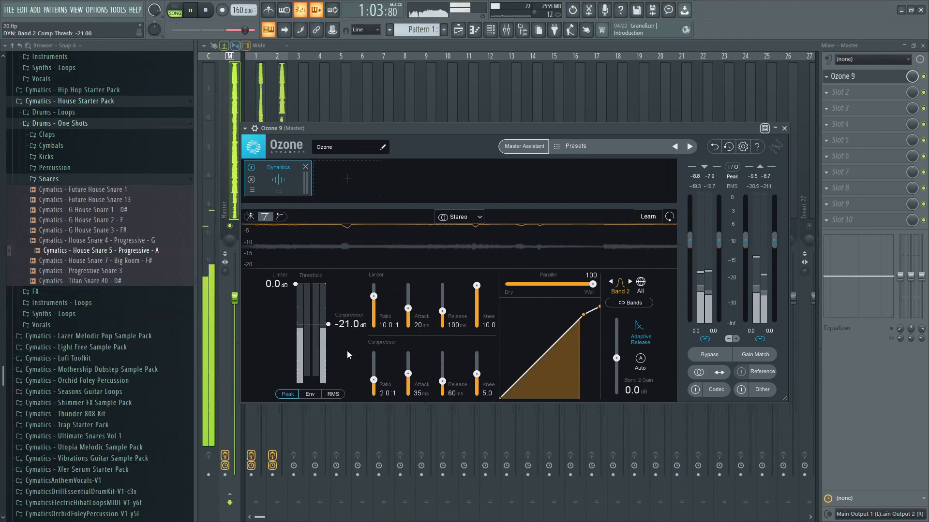
pyautogui.click(249, 218)
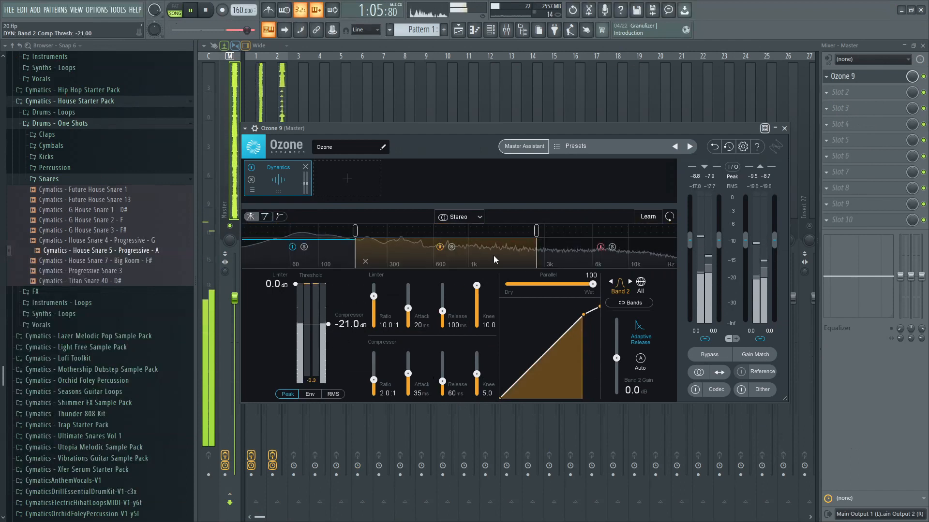
# Add a fourth Dynamics band with its crossover between 6 kHz and 10 kHz and set its compressor threshold to -31.0 dB.
pyautogui.click(640, 260)
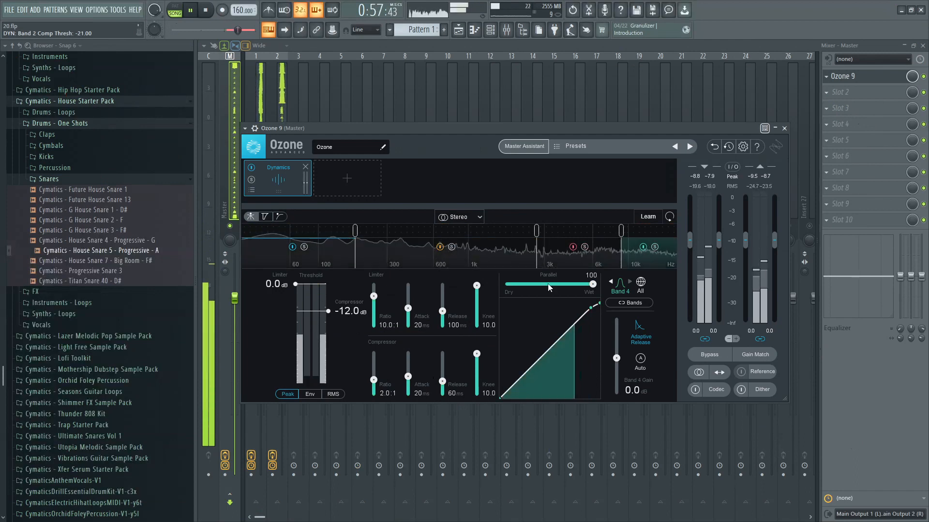
pyautogui.moveTo(328, 311); pyautogui.dragTo(338, 337)
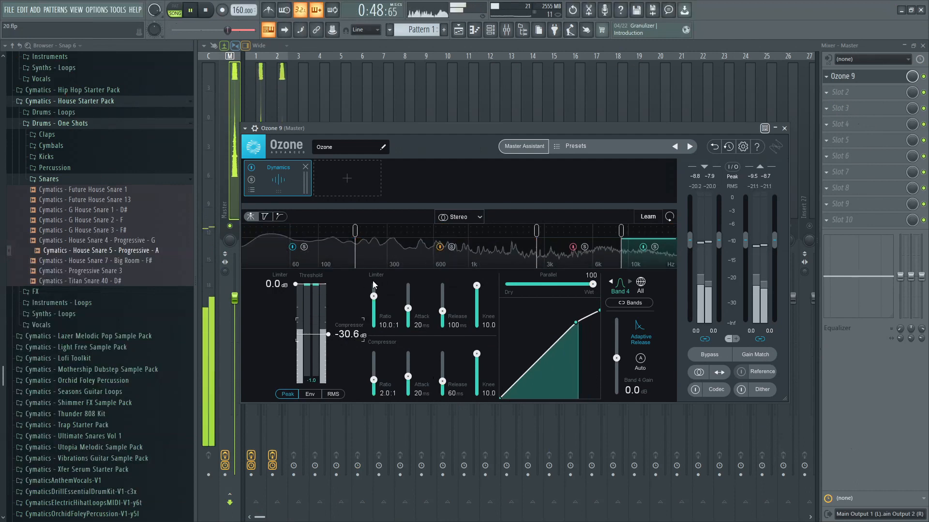
pyautogui.click(347, 335)
pyautogui.write('-31')
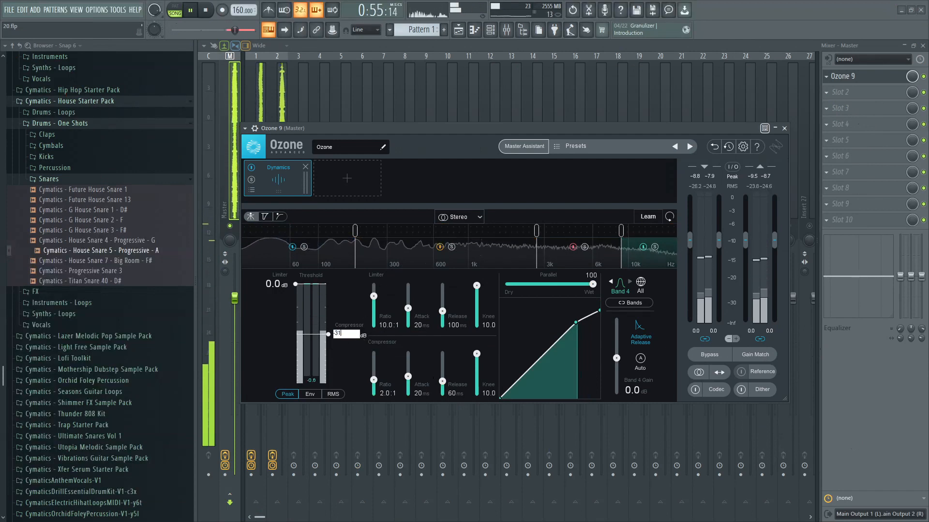
pyautogui.press('Return')
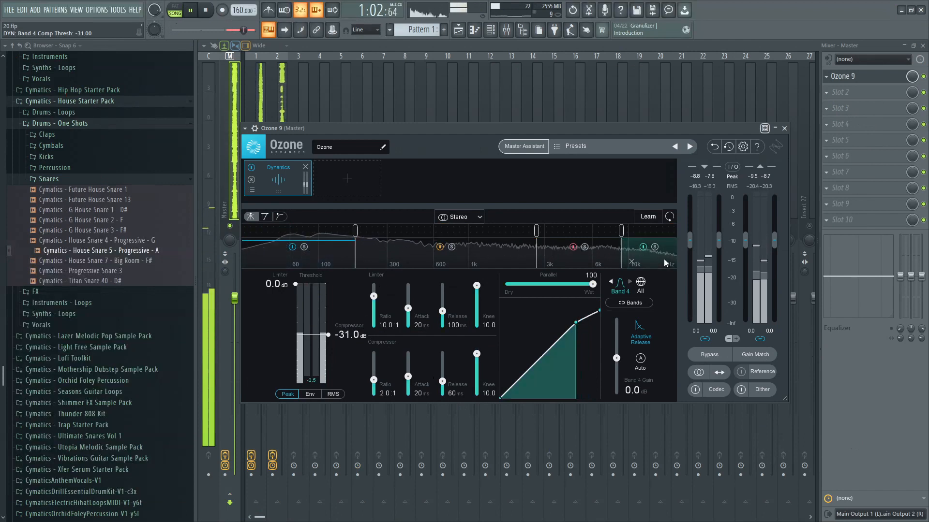
# Load iZotope Tonal Balance Control 2 after Ozone 9 on the master and check the mix against the Bass Heavy target.
pyautogui.click(828, 91)
pyautogui.moveTo(798, 201)
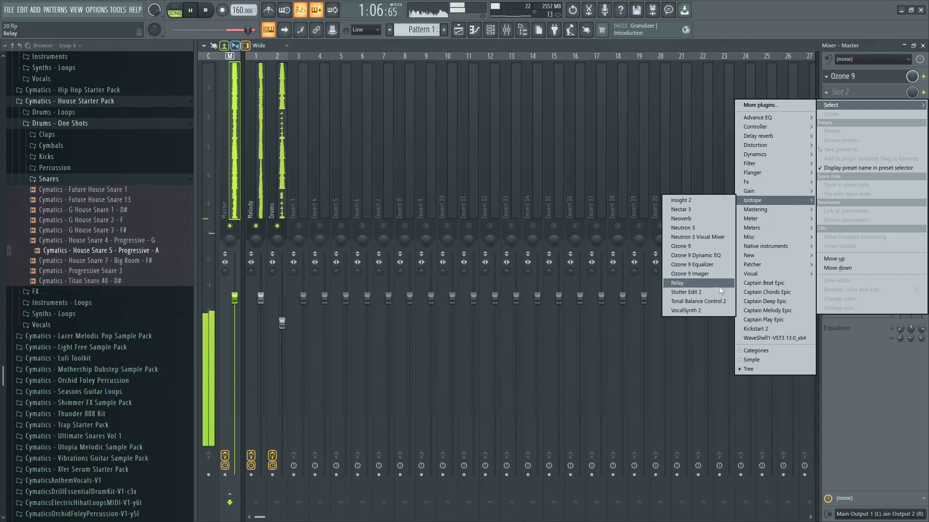
pyautogui.click(715, 301)
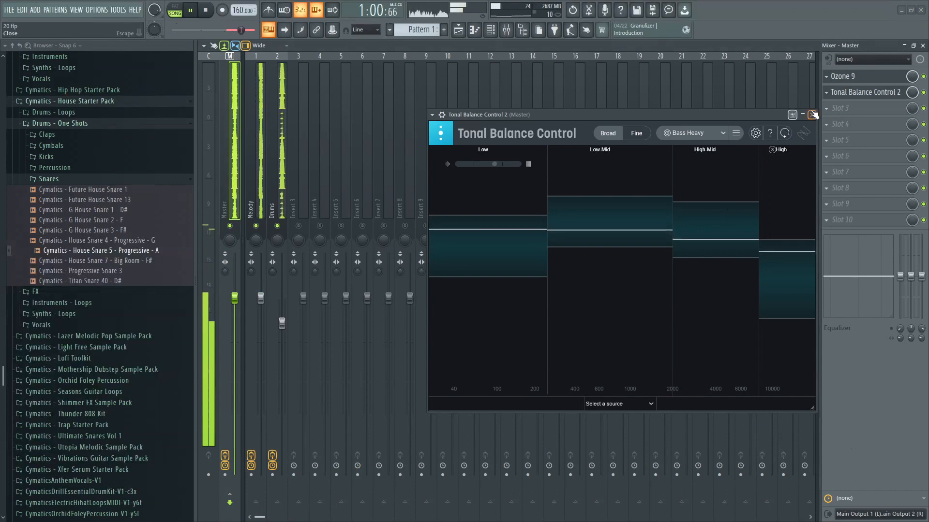
pyautogui.click(282, 188)
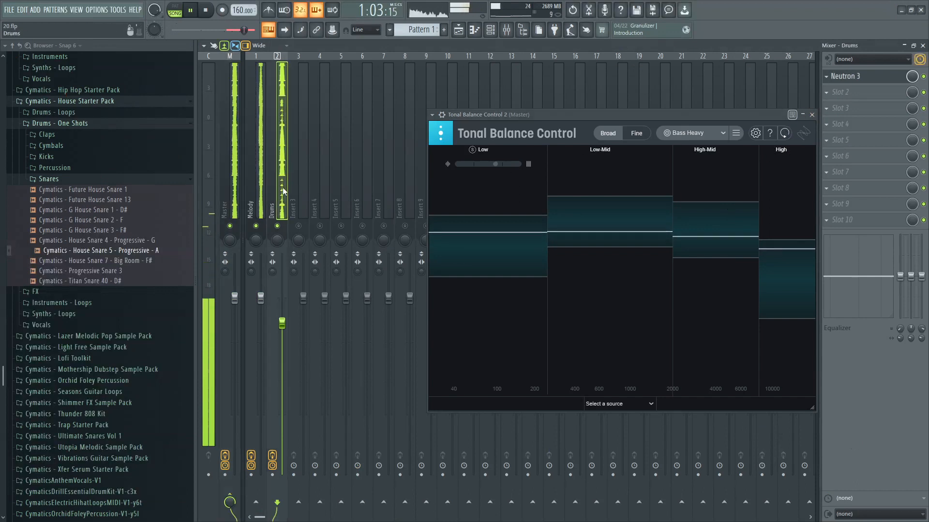
pyautogui.click(233, 193)
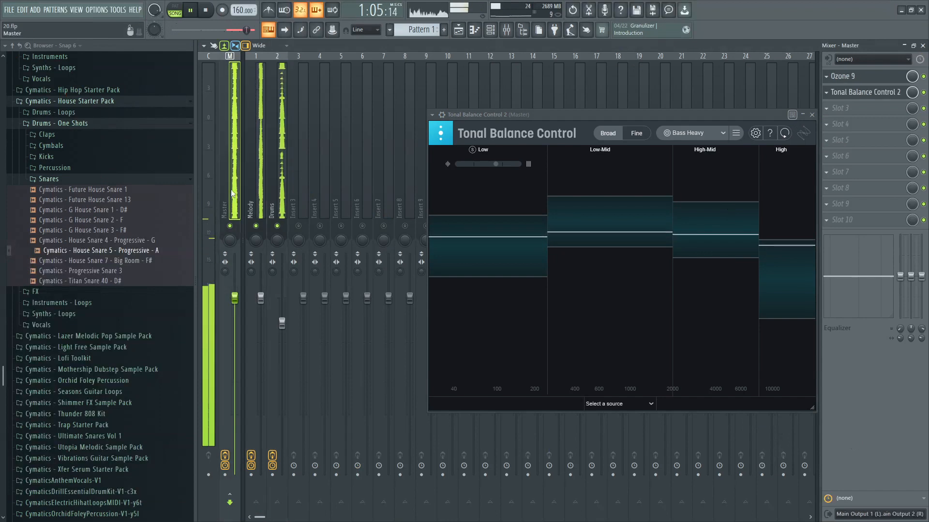
pyautogui.click(812, 115)
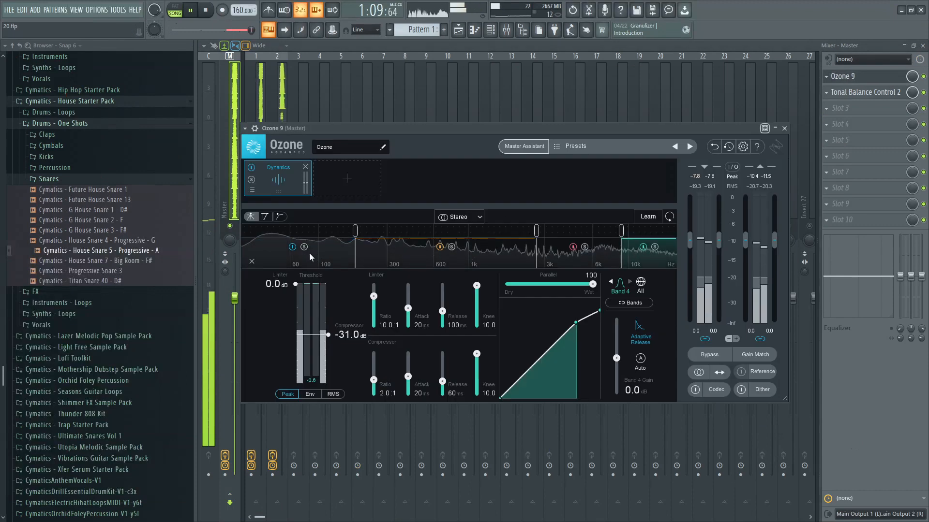
# Set band 1's compressor release to 70 ms in the Dynamics module and review the higher bands.
pyautogui.click(311, 255)
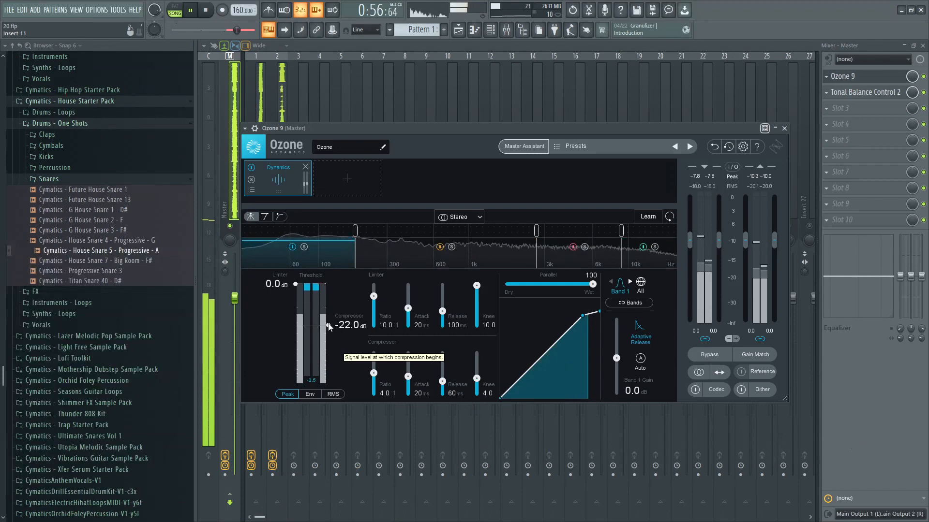
pyautogui.doubleClick(456, 394)
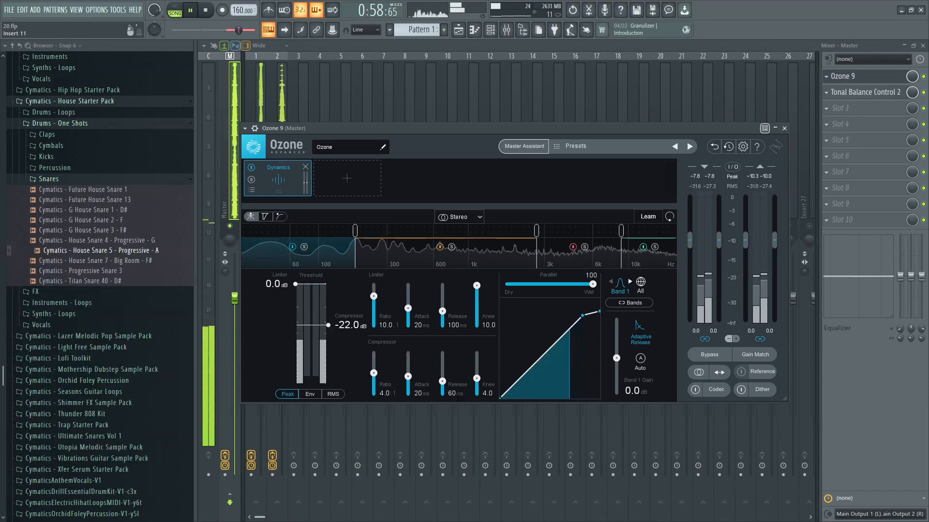
pyautogui.write('70')
pyautogui.press('Return')
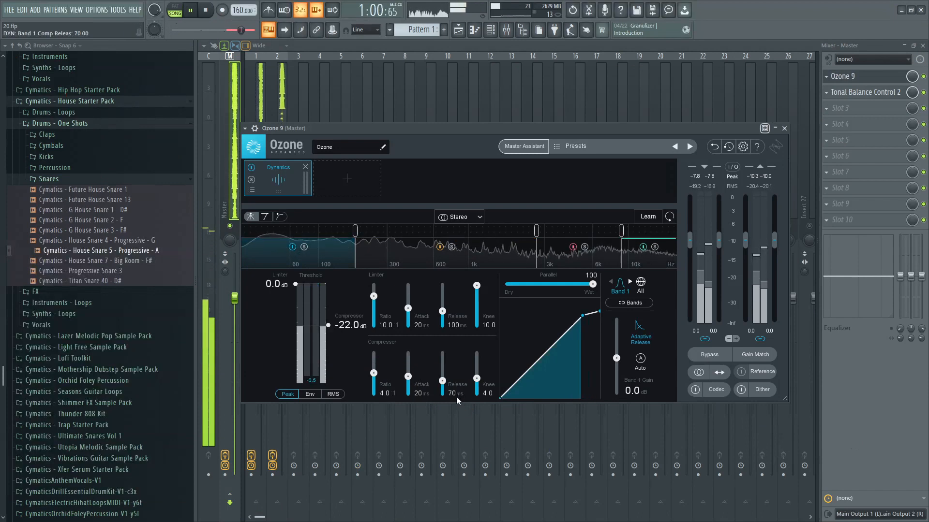
pyautogui.click(485, 256)
pyautogui.click(657, 257)
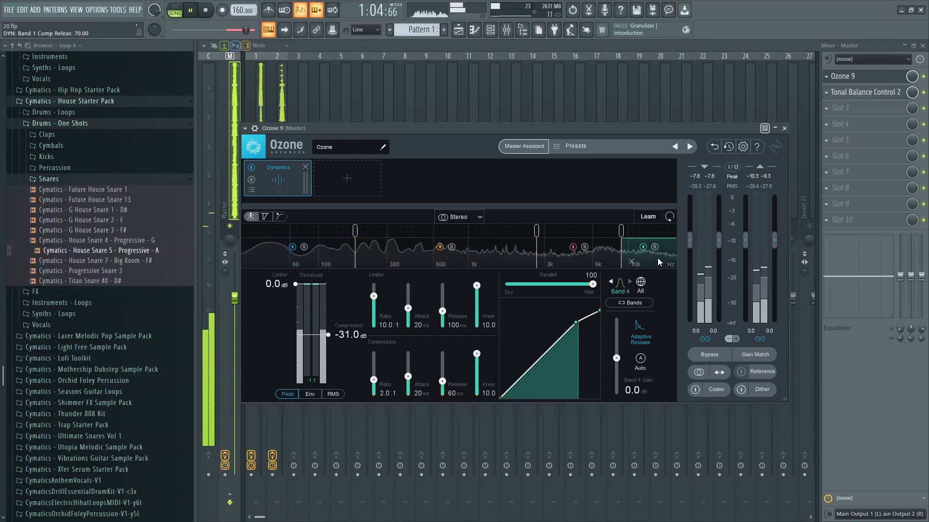
# Add an Exciter module after Dynamics and split it into three bands, with the upper crossover between 3 kHz and 6 kHz.
pyautogui.press('space')
pyautogui.click(346, 178)
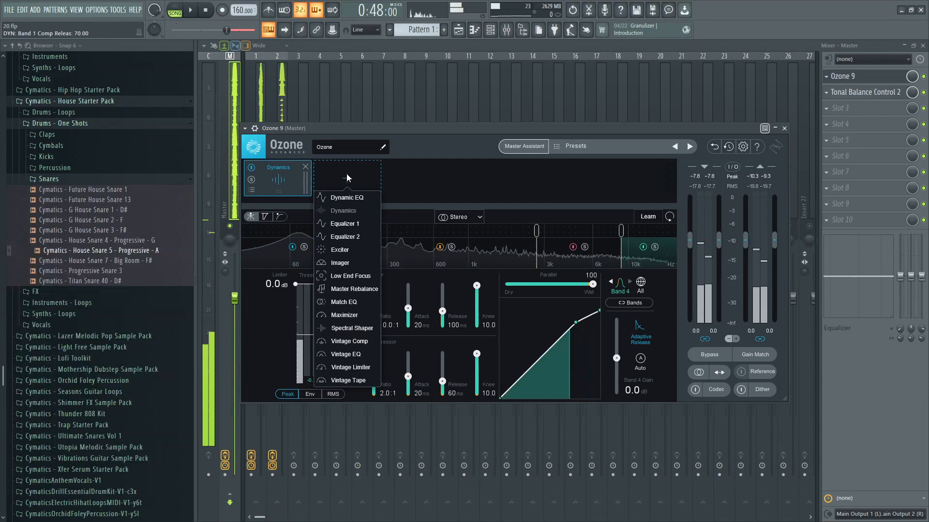
pyautogui.click(346, 253)
pyautogui.press('space')
pyautogui.click(592, 231)
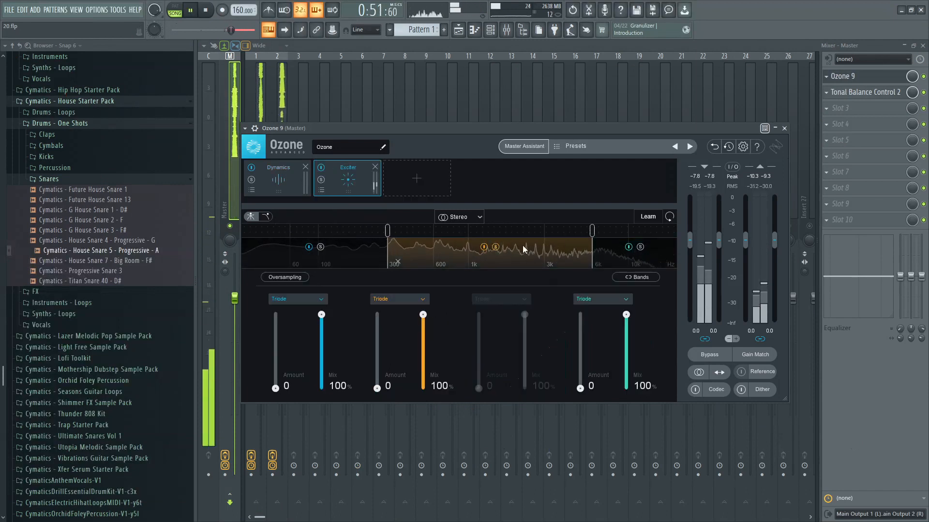
pyautogui.moveTo(590, 233); pyautogui.dragTo(582, 236)
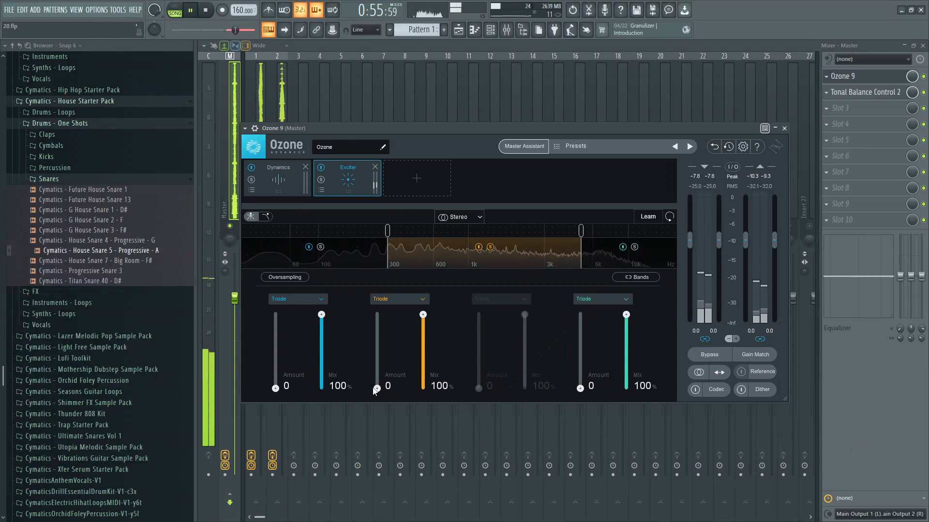
# Set the Exciter's band 2 amount to 3.0 and compare the sound with the module bypassed.
pyautogui.moveTo(377, 389)
pyautogui.mouseDown()
pyautogui.moveTo(380, 319)
pyautogui.moveTo(378, 376)
pyautogui.mouseUp()
pyautogui.click(393, 386)
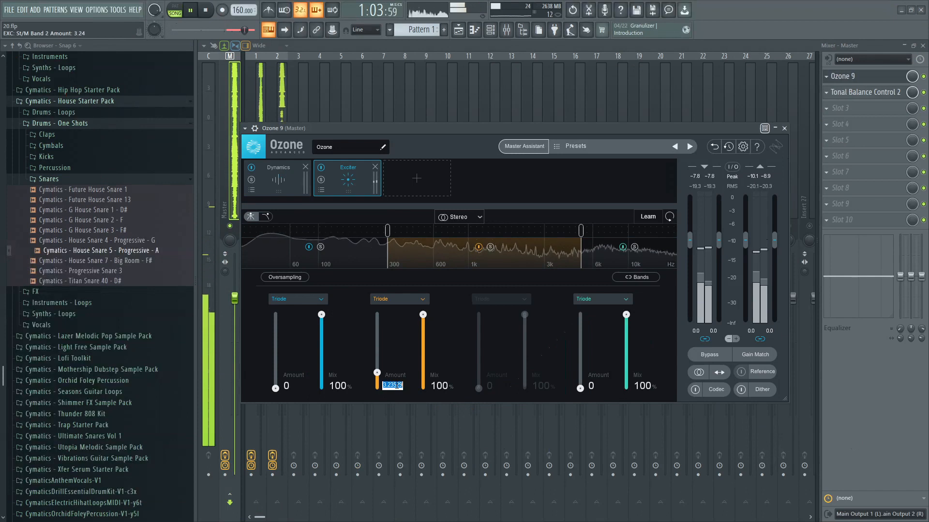
pyautogui.write('3')
pyautogui.press('Return')
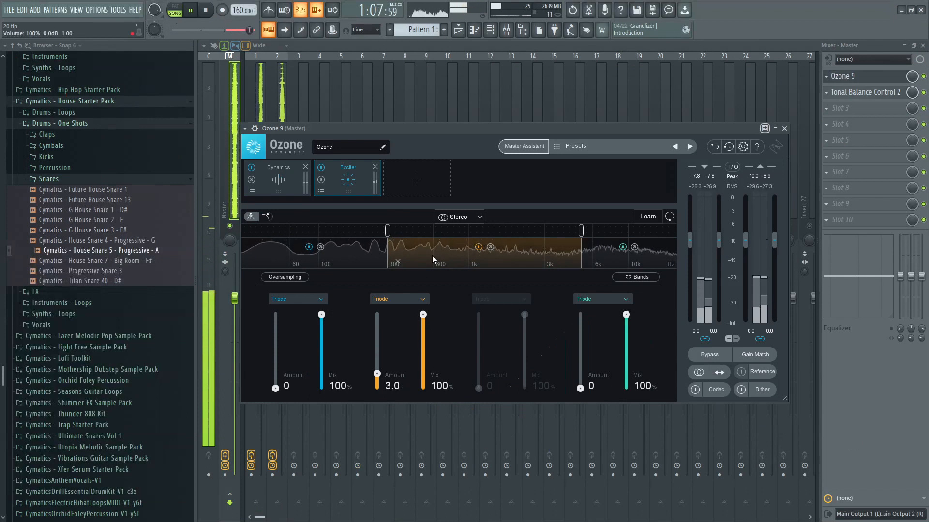
pyautogui.click(318, 167)
pyautogui.click(318, 167)
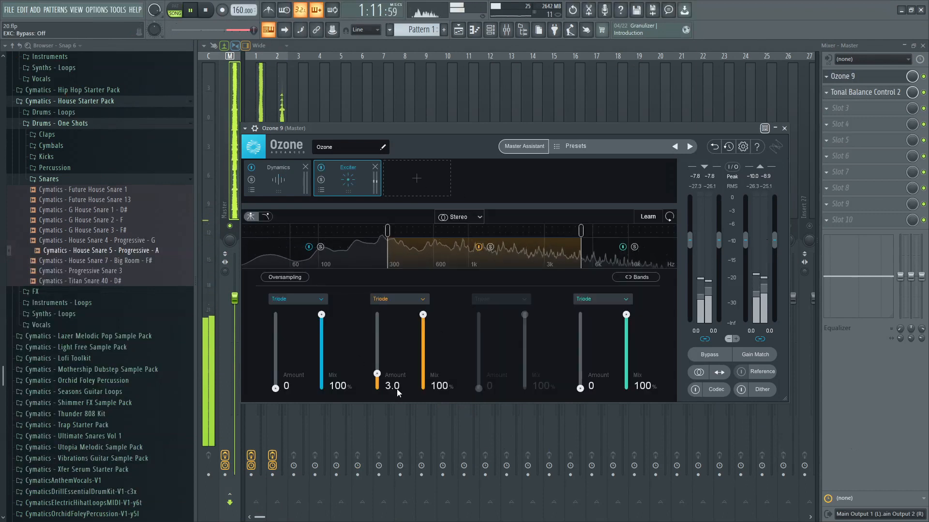
# Set the Exciter's band 2 mix to 70% and compare the sound with the module bypassed.
pyautogui.moveTo(424, 319); pyautogui.dragTo(424, 338)
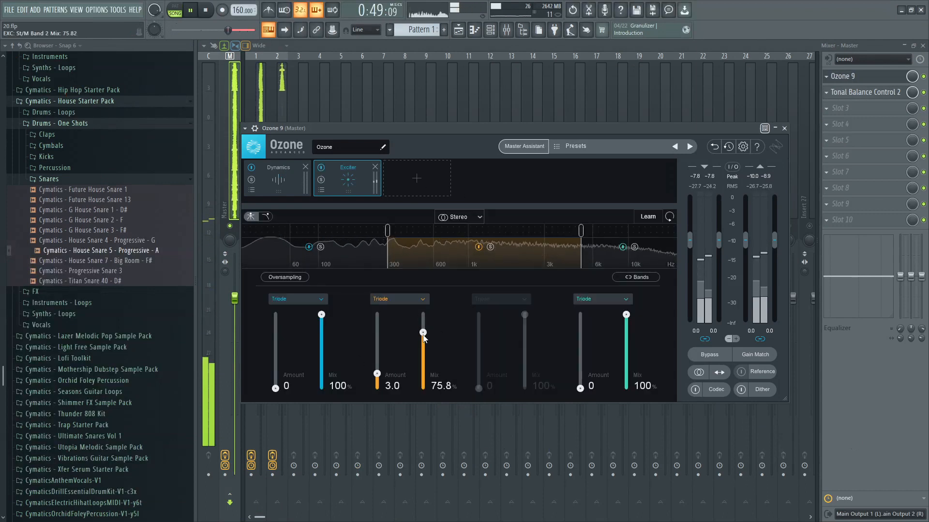
pyautogui.click(440, 387)
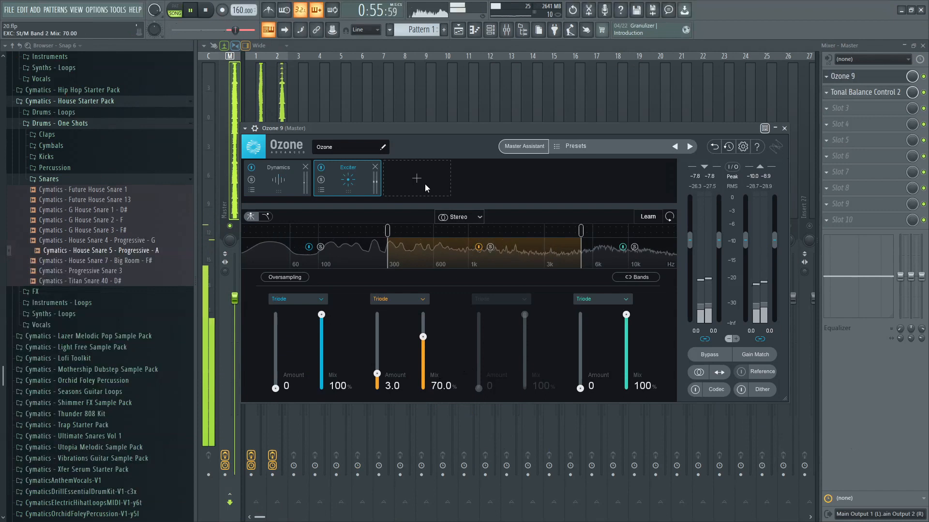
pyautogui.click(321, 168)
pyautogui.click(321, 168)
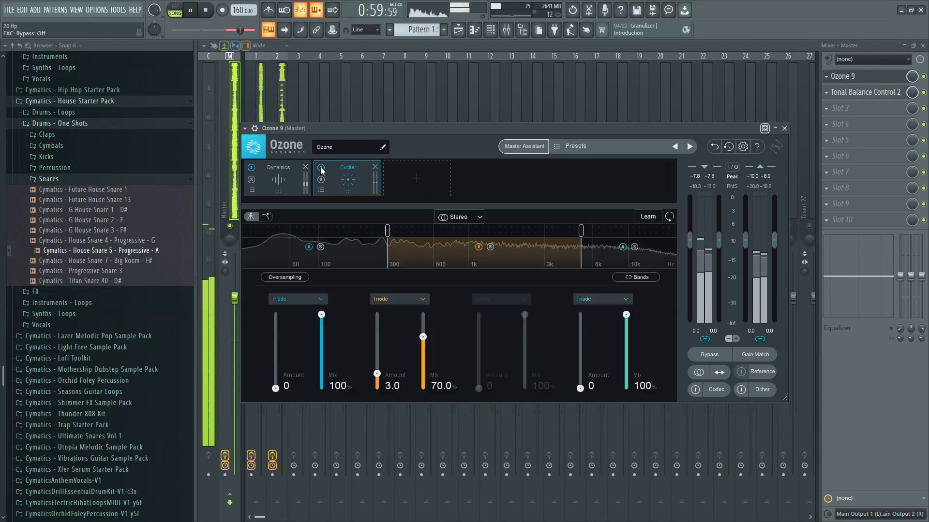
# Set the Exciter's band 2 mix to 55% and check the overall balance in Tonal Balance Control 2.
pyautogui.click(414, 183)
pyautogui.click(461, 191)
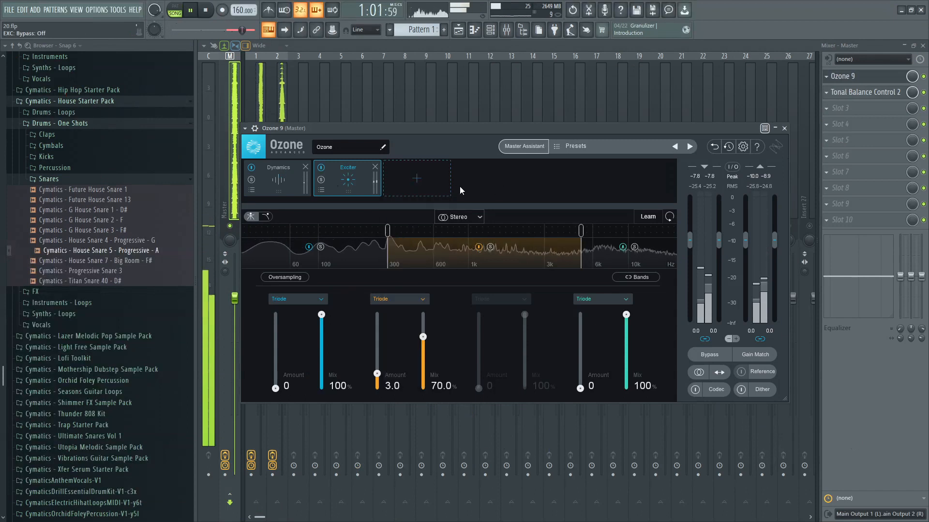
pyautogui.doubleClick(442, 388)
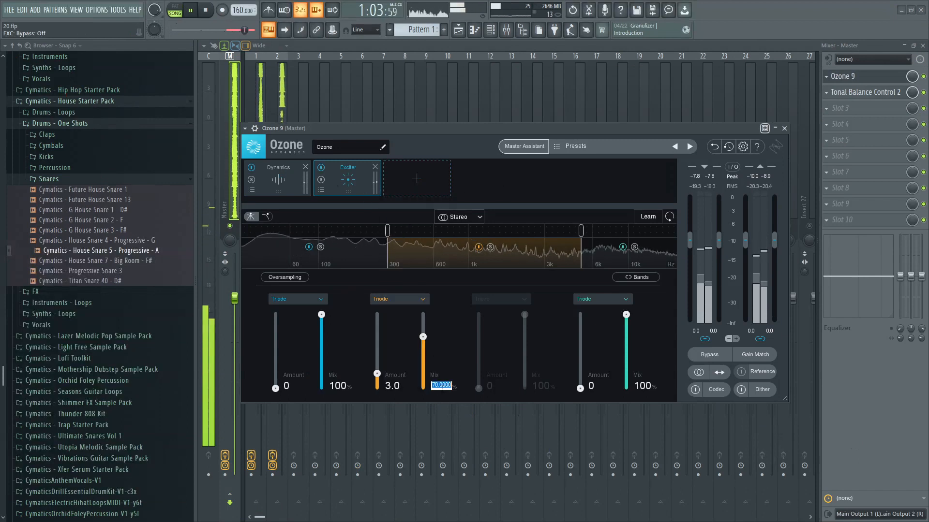
pyautogui.write('60')
pyautogui.press('Return')
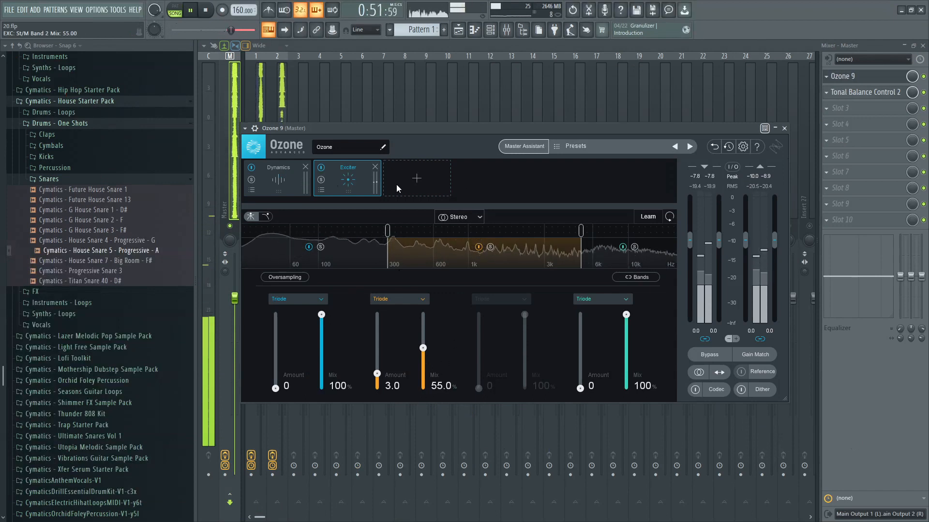
pyautogui.click(886, 93)
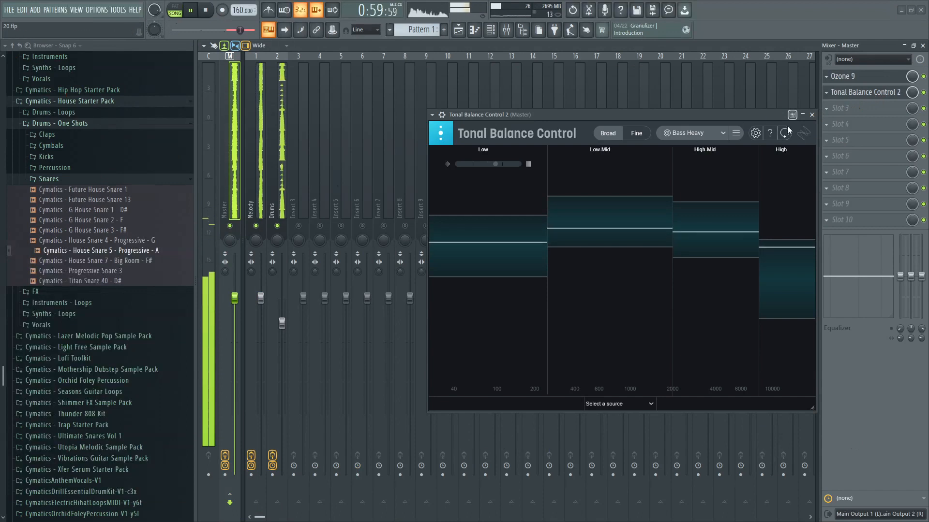
pyautogui.click(812, 115)
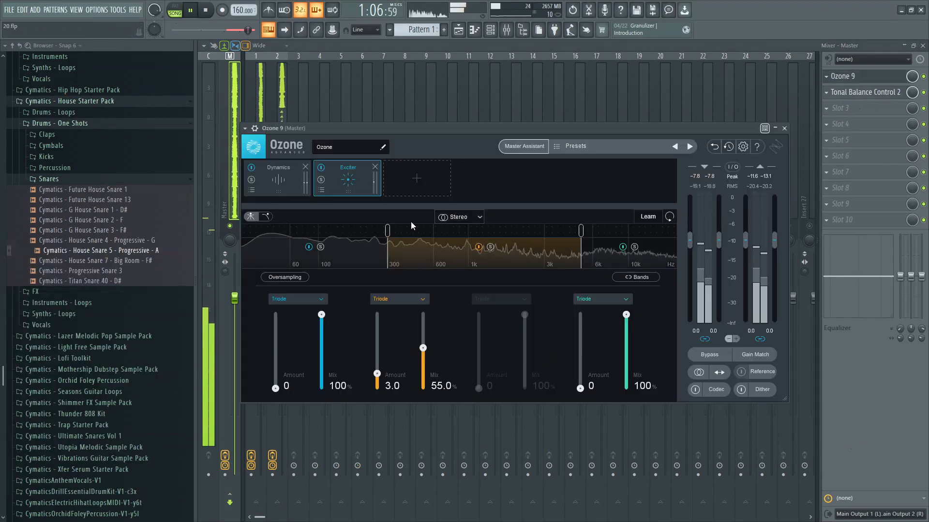
# Add an Imager module after the Exciter, split it into two bands and set the band 1 width to -25.
pyautogui.press('space')
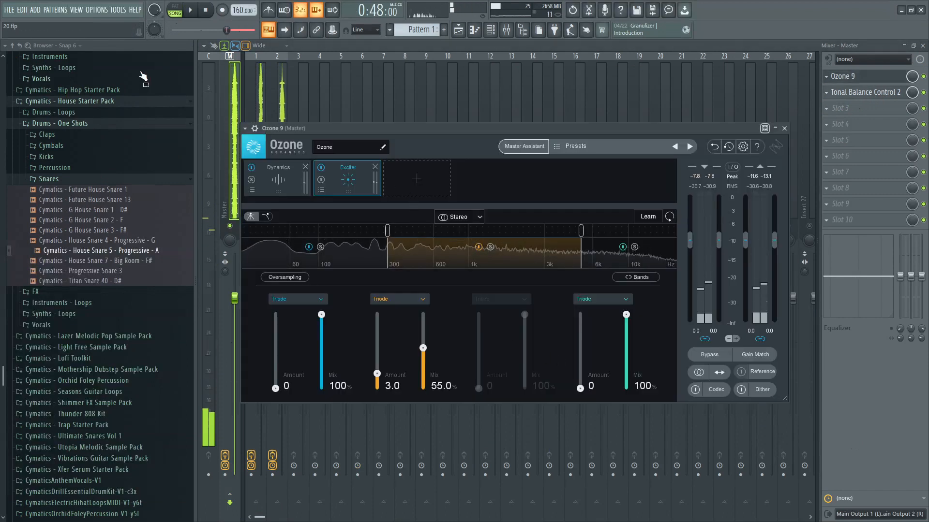
pyautogui.press('space')
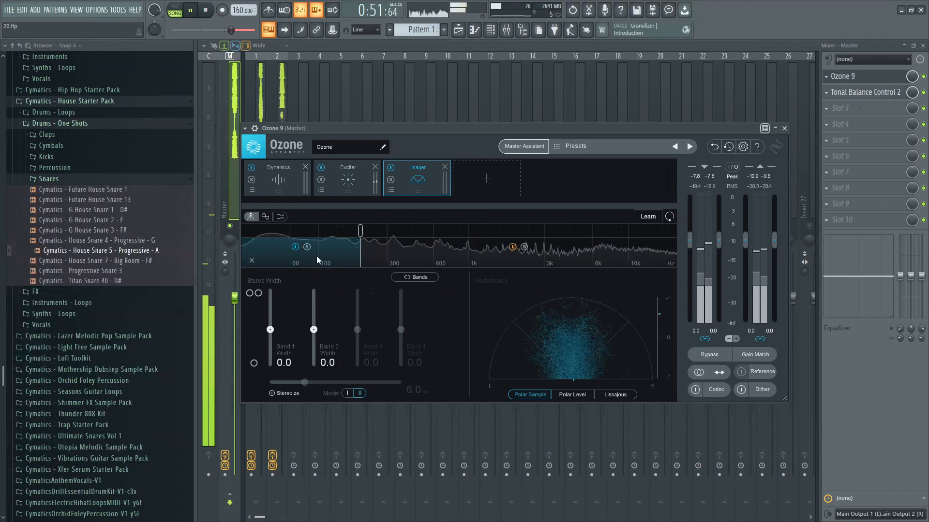
pyautogui.moveTo(270, 329); pyautogui.dragTo(270, 341)
pyautogui.doubleClick(289, 362)
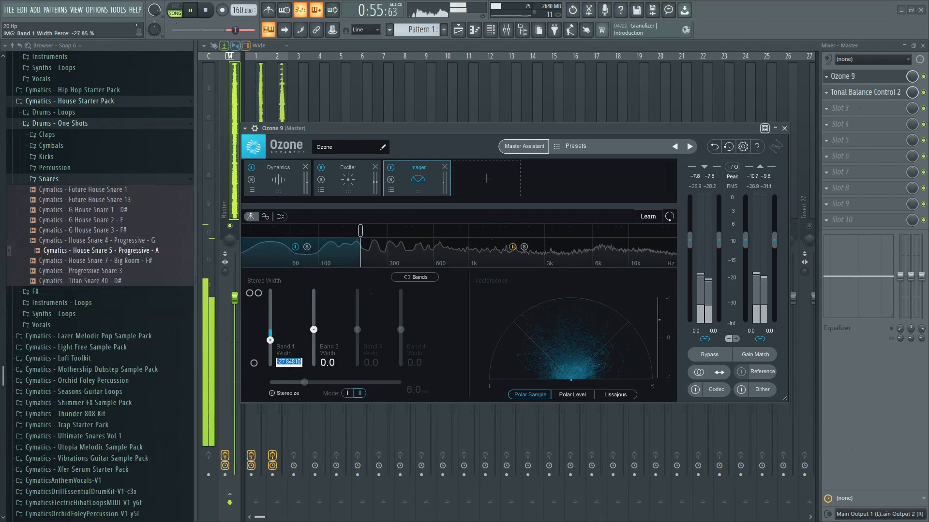
pyautogui.write('-25')
pyautogui.press('Return')
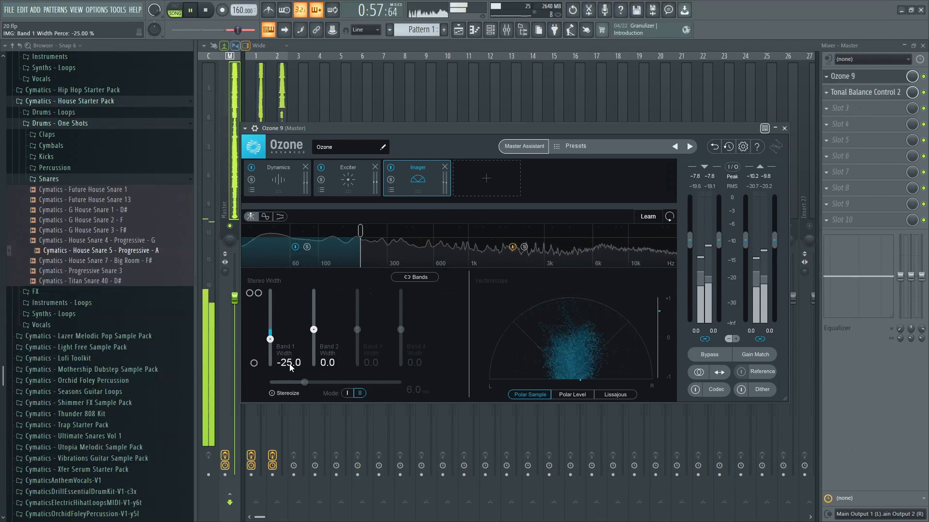
# Narrow the Imager's band 1 width to -30 and save the project.
pyautogui.doubleClick(289, 363)
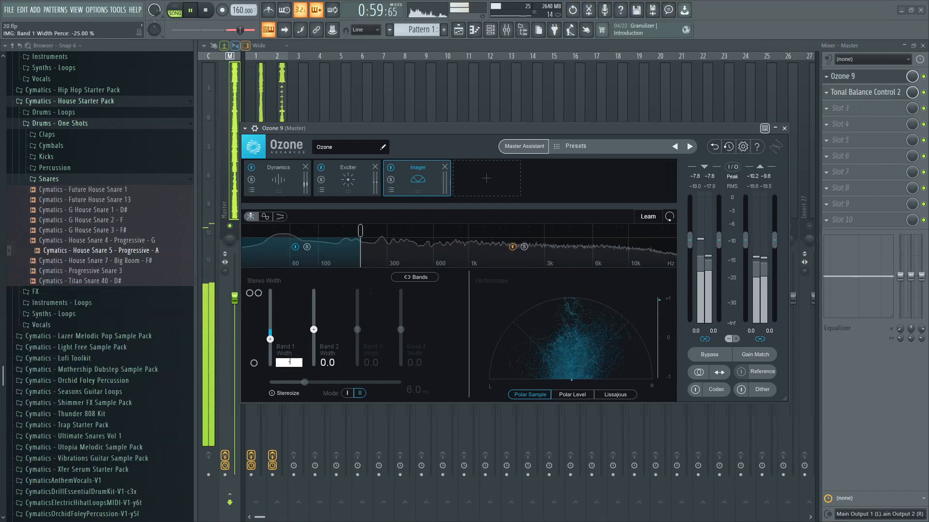
pyautogui.write('-30')
pyautogui.press('Return')
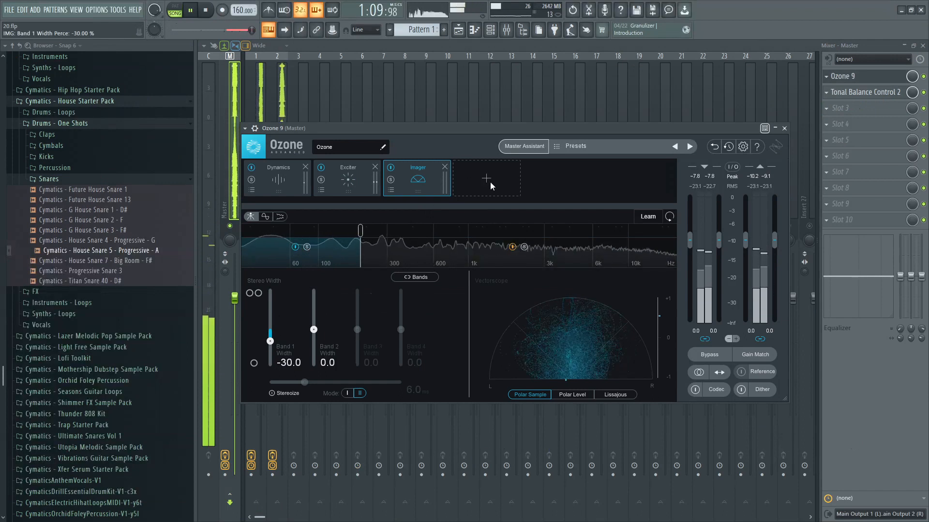
pyautogui.click(9, 10)
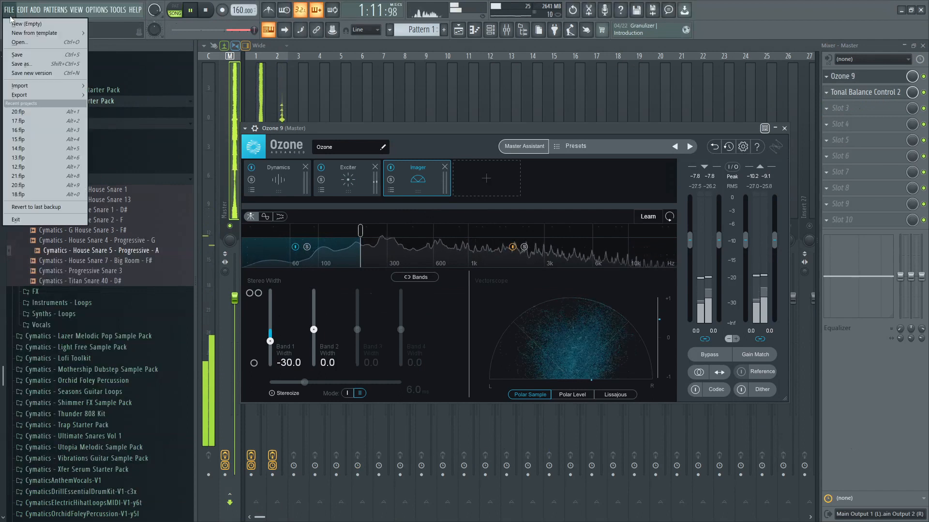
pyautogui.click(12, 56)
pyautogui.click(477, 188)
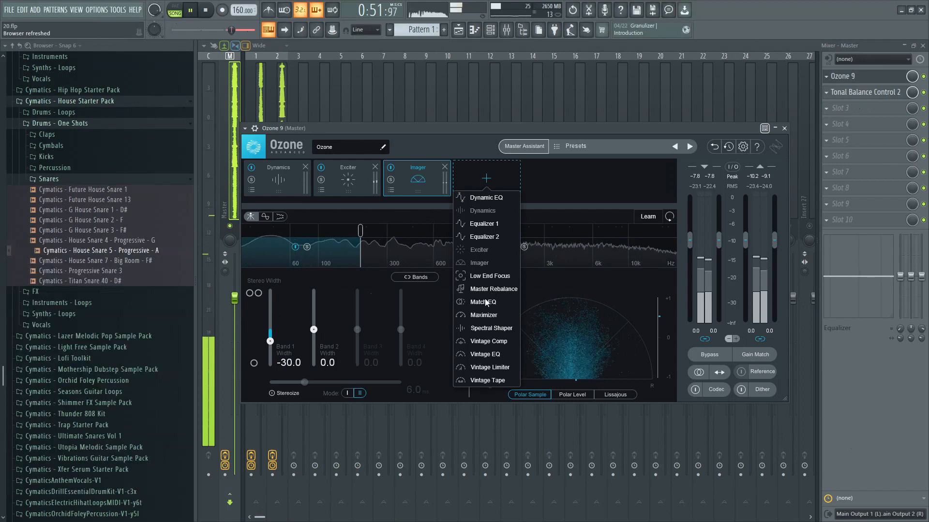
pyautogui.click(484, 315)
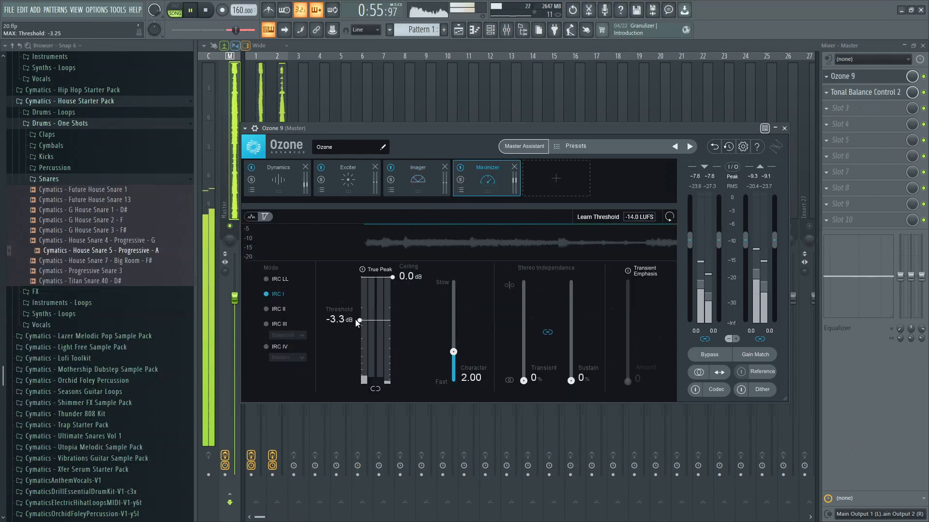
pyautogui.click(514, 167)
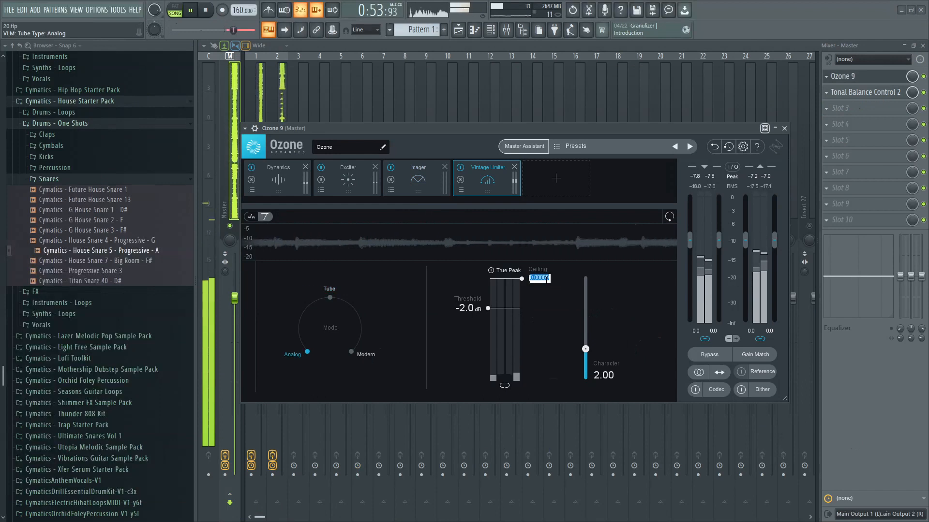
# Add a Vintage Limiter in Analog mode with the ceiling at -6 dB, threshold at -13 dB and character at 4.00.
pyautogui.moveTo(540, 279); pyautogui.dragTo(540, 337)
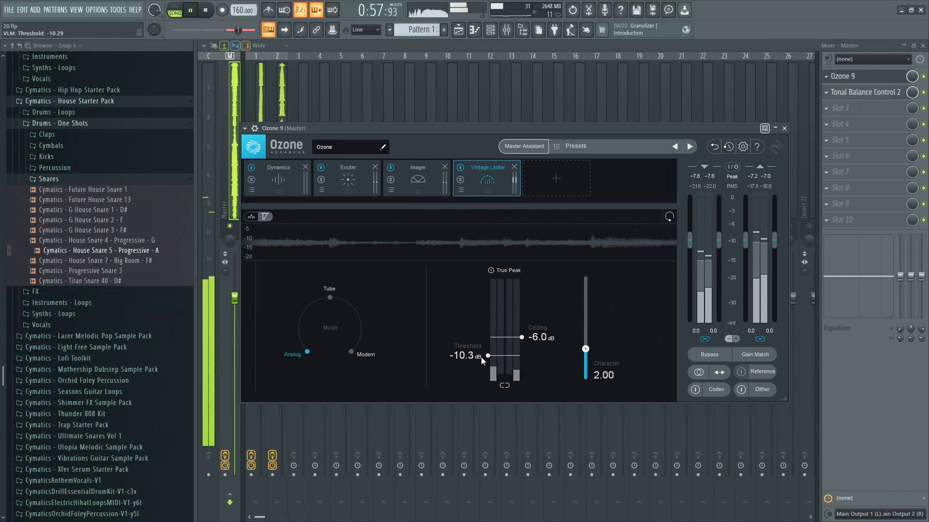
pyautogui.moveTo(480, 357); pyautogui.dragTo(483, 367)
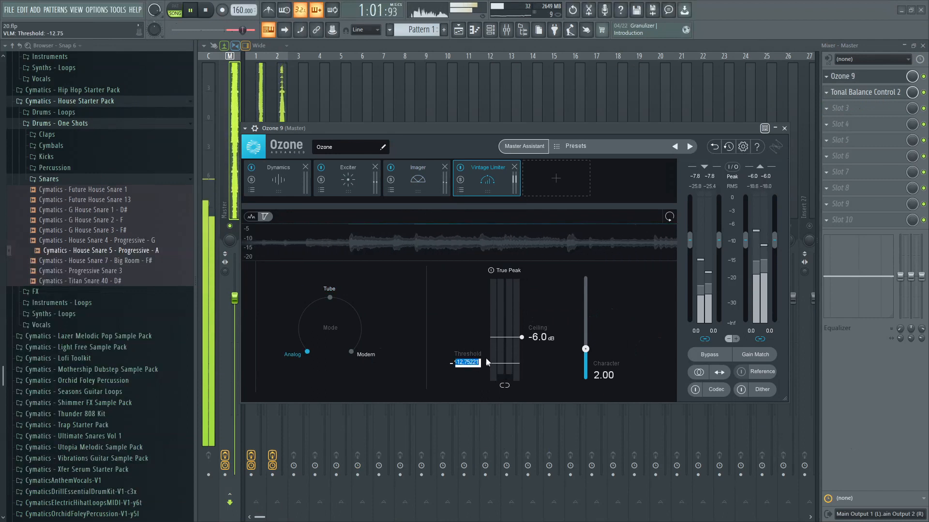
pyautogui.scroll(-1, 485, 358)
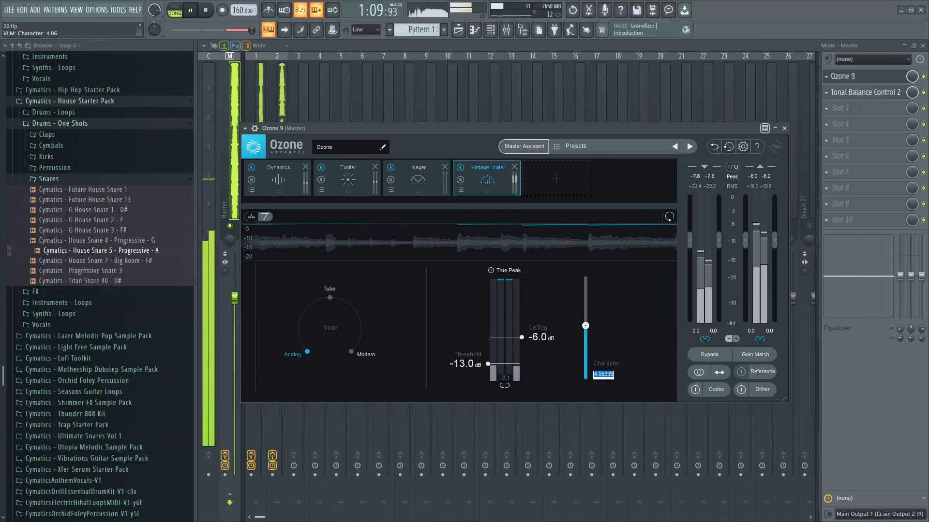
pyautogui.press('Return')
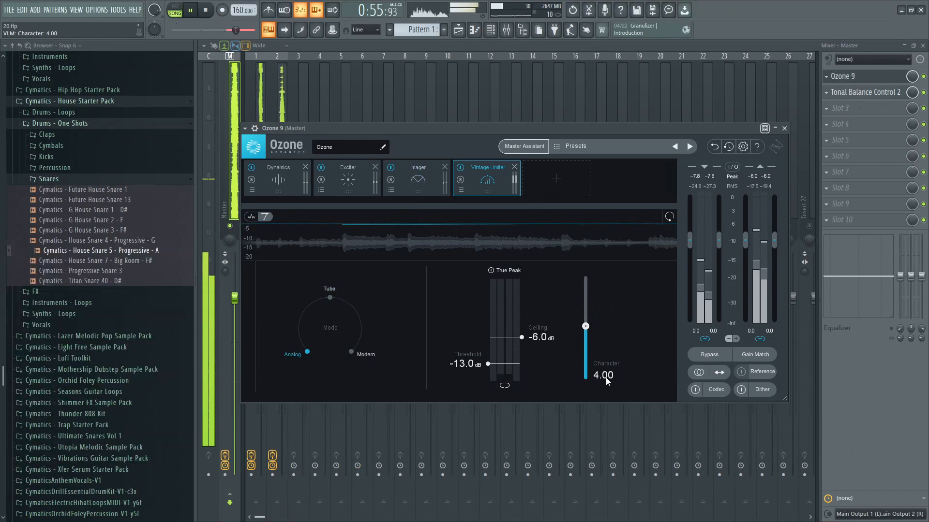
# Add a Maximizer after the Vintage Limiter and set its ceiling to -0.3 dB, threshold to -7 dB and character to 3.00.
pyautogui.click(562, 185)
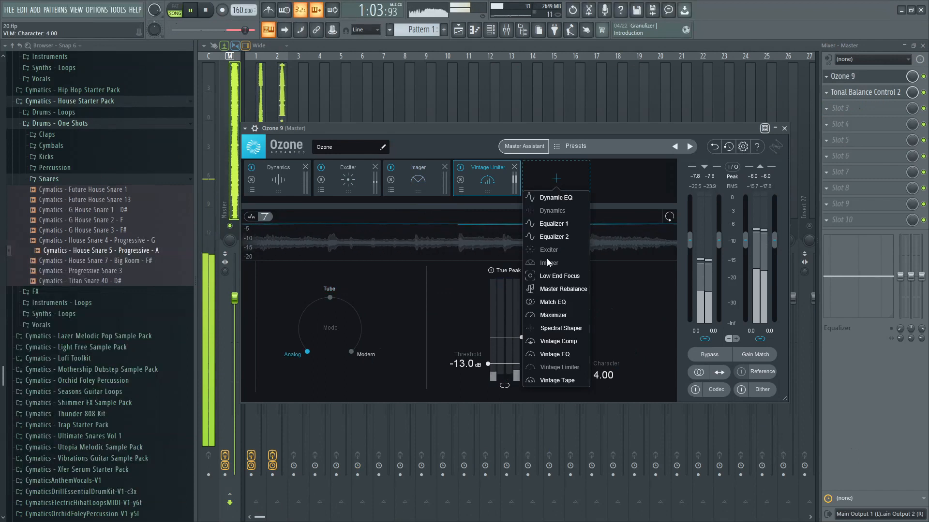
pyautogui.click(553, 315)
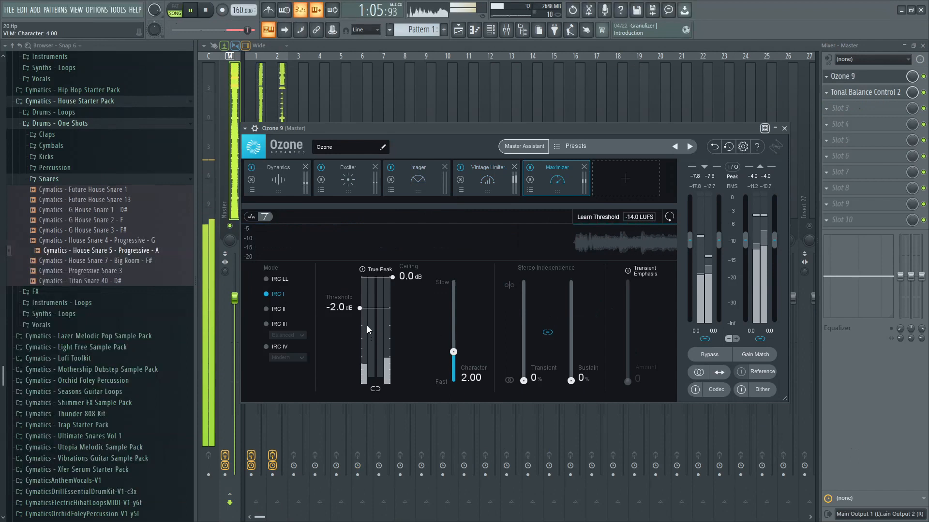
pyautogui.moveTo(361, 310); pyautogui.dragTo(359, 333)
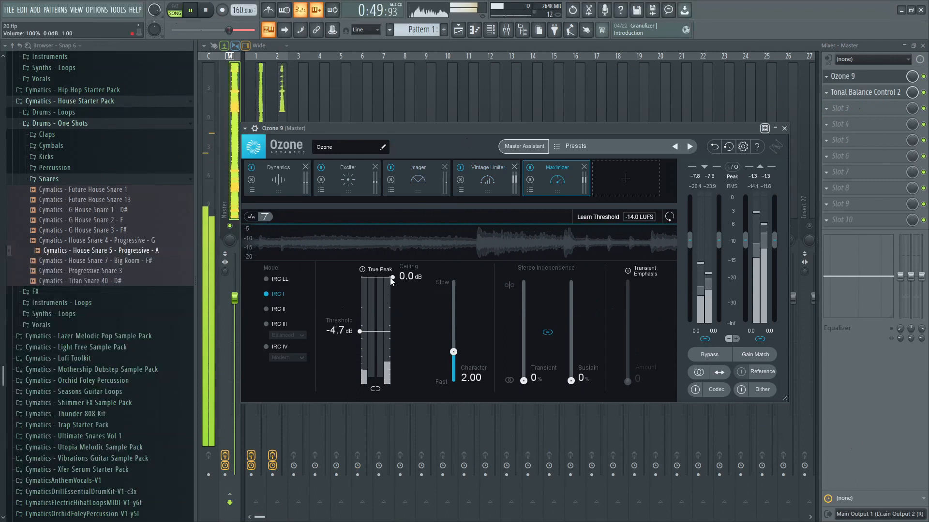
pyautogui.moveTo(387, 283); pyautogui.dragTo(387, 288)
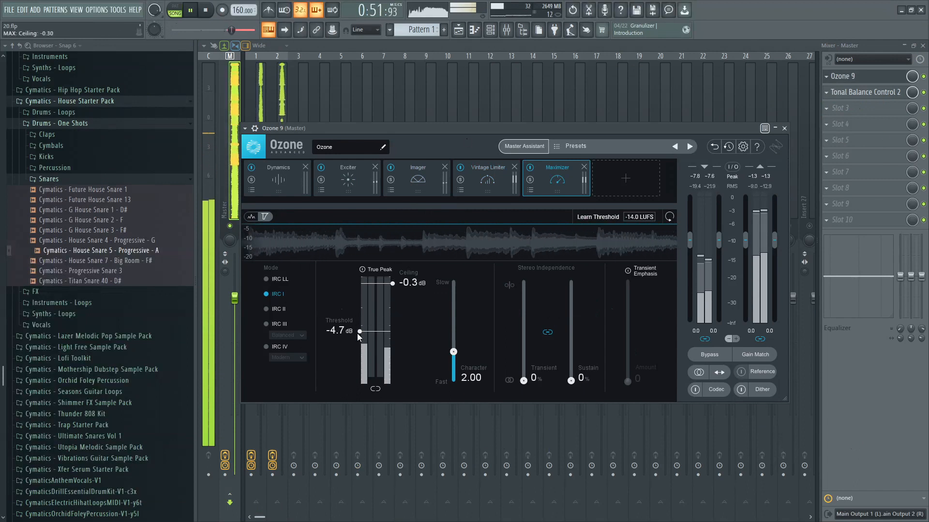
pyautogui.moveTo(359, 331); pyautogui.dragTo(359, 346)
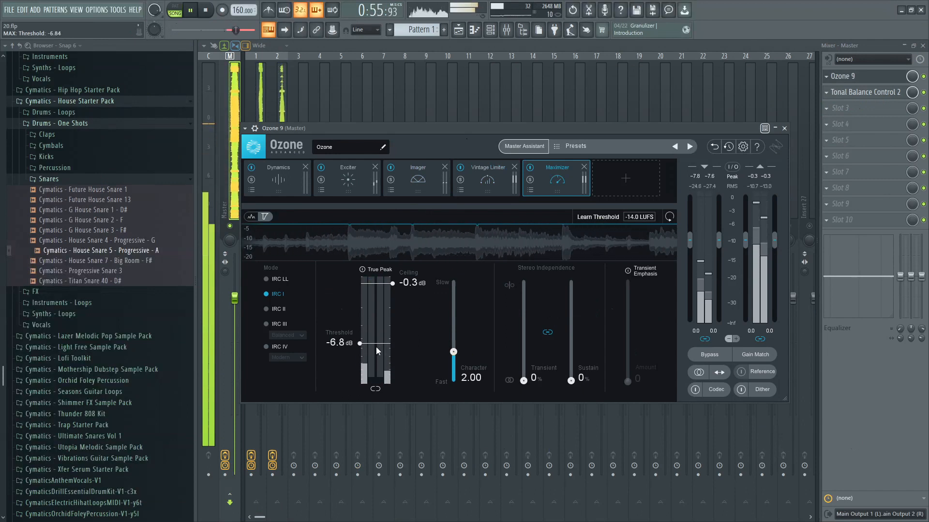
pyautogui.doubleClick(340, 346)
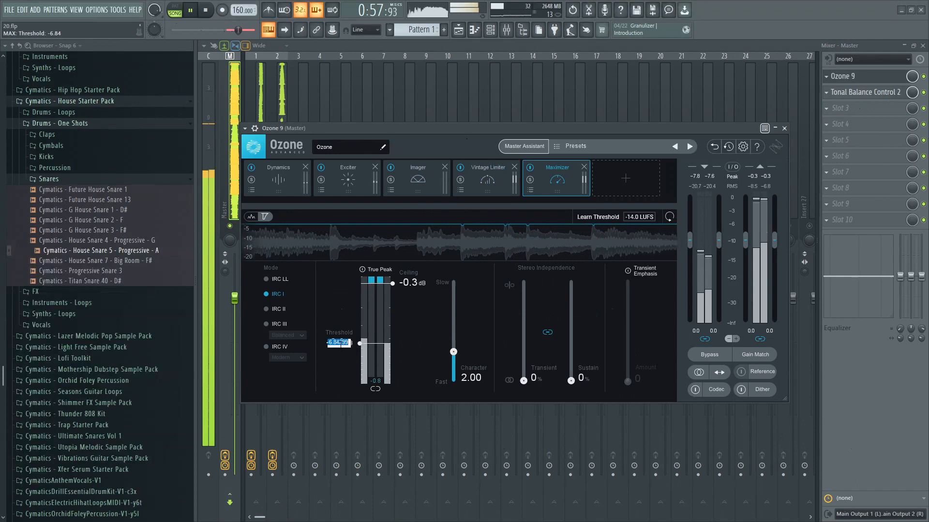
pyautogui.write('-7')
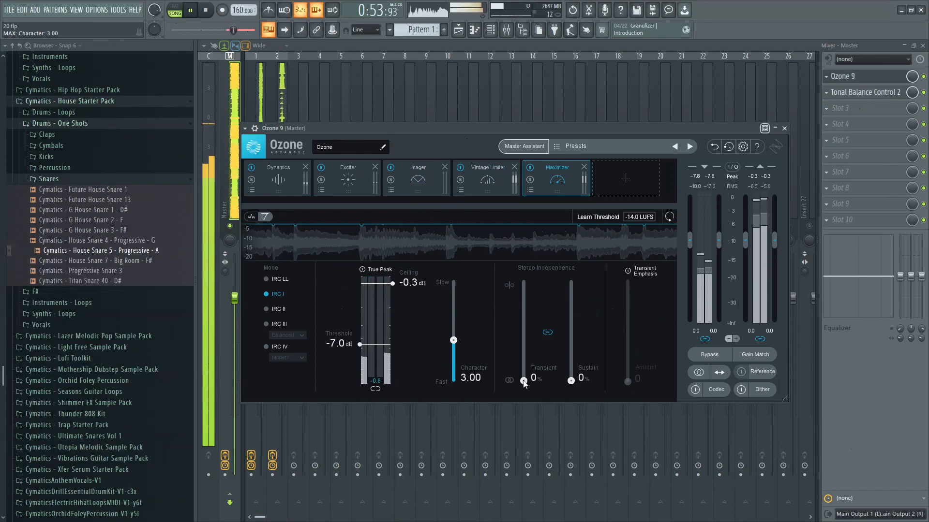
# Set the Maximizer's linked transient and sustain stereo independence to 20% and switch its mode to IRC IV Modern.
pyautogui.moveTo(524, 381); pyautogui.dragTo(527, 363)
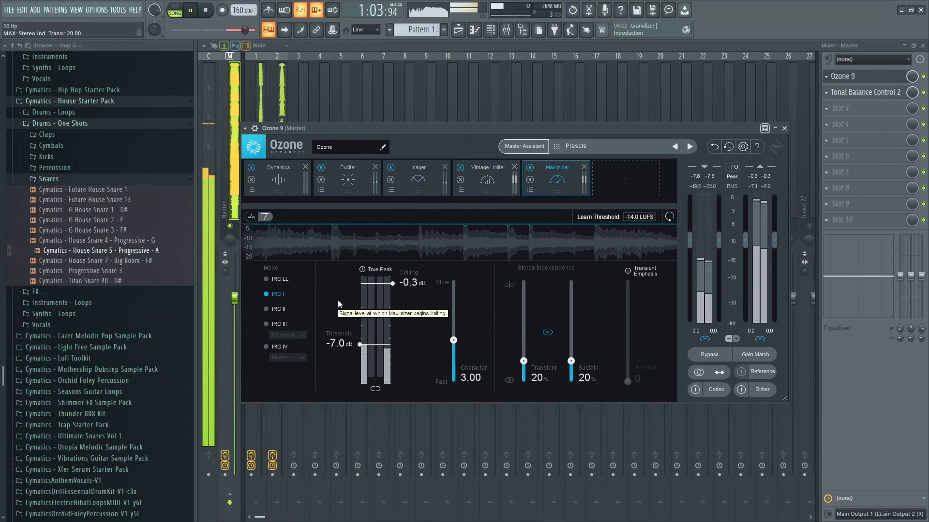
pyautogui.click(267, 309)
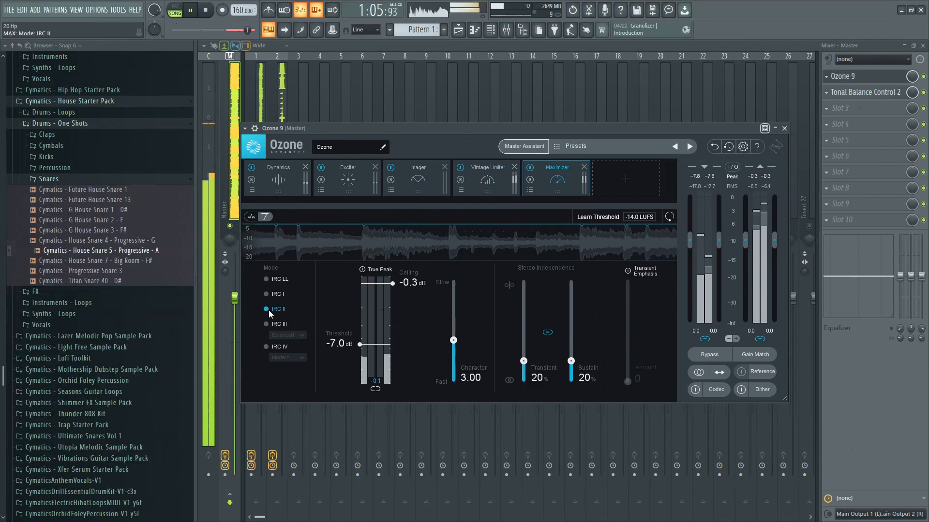
pyautogui.click(267, 347)
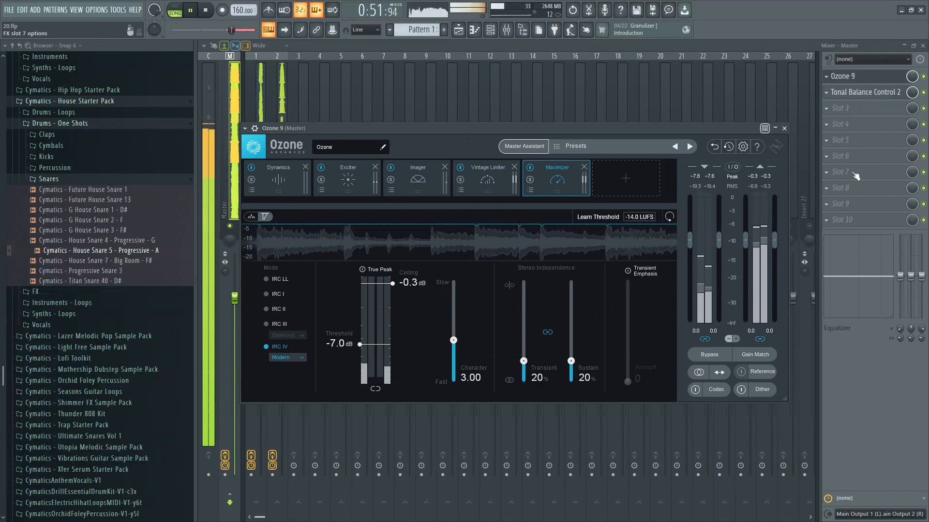
# Load Youlean Loudness Meter 2 into slot 3 of the master channel to measure the track's loudness.
pyautogui.click(827, 109)
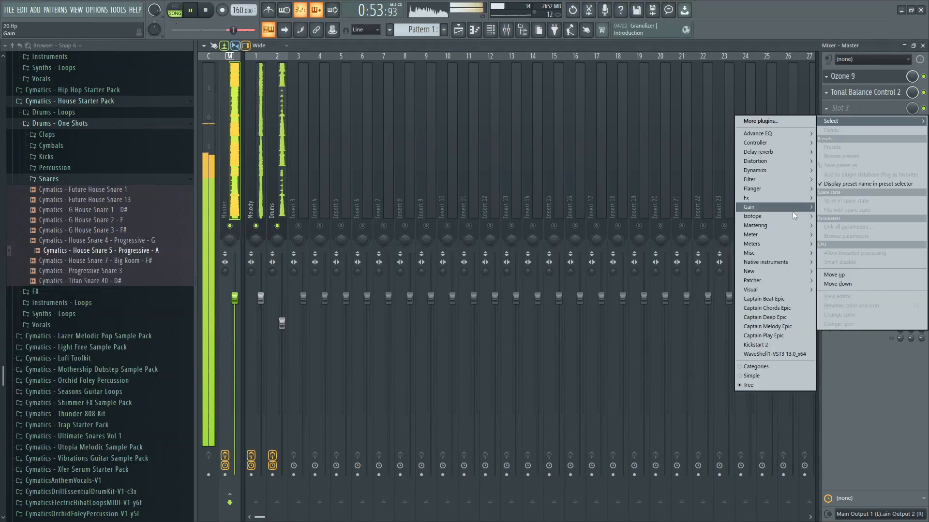
pyautogui.moveTo(793, 234)
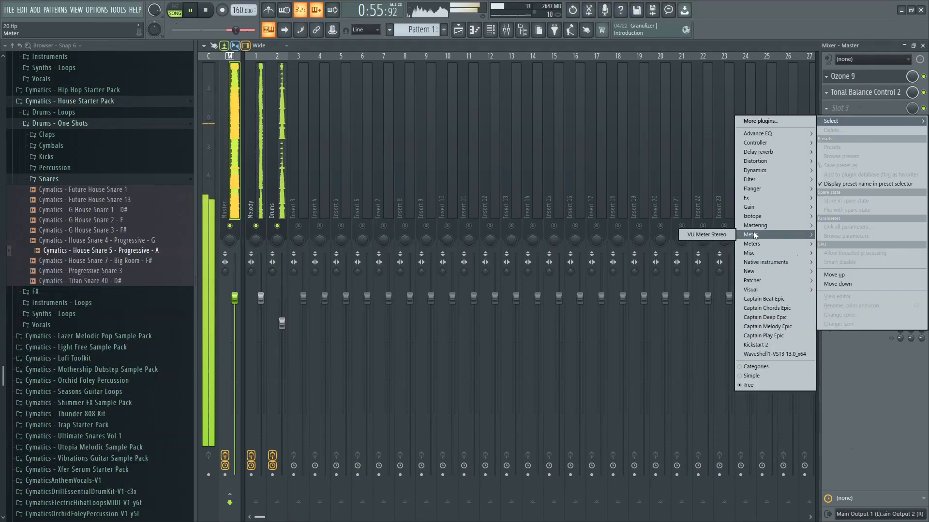
pyautogui.moveTo(762, 245)
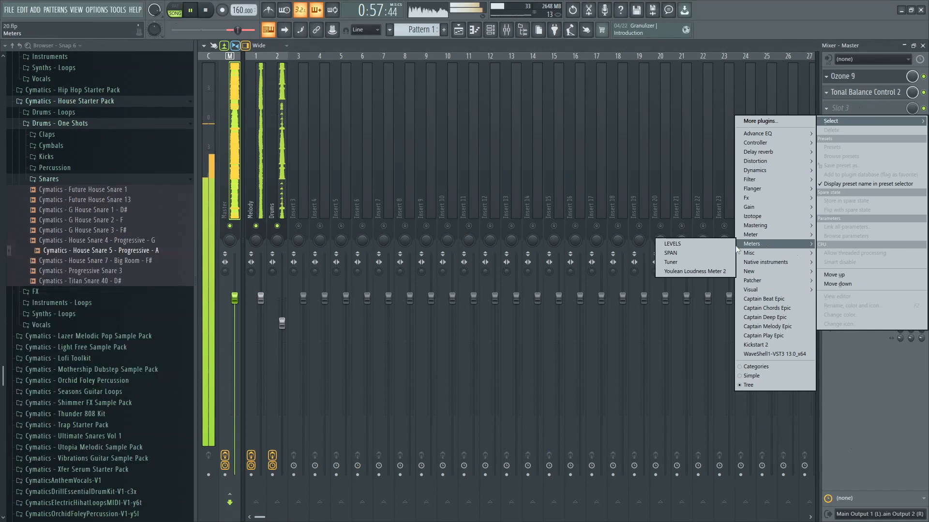
pyautogui.click(706, 272)
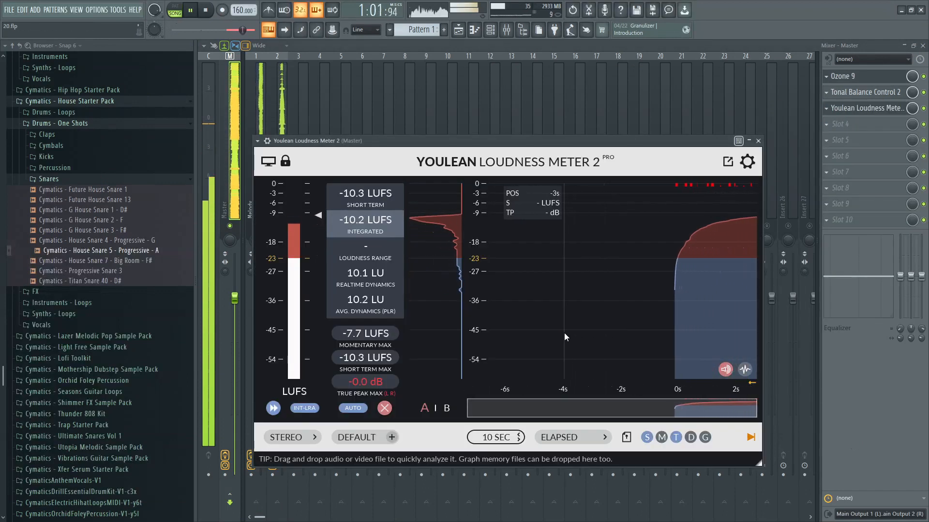
# Check the master's balance in Tonal Balance Control 2, reopen Ozone 9 and move the balance window clear of the Maximizer settings.
pyautogui.click(865, 94)
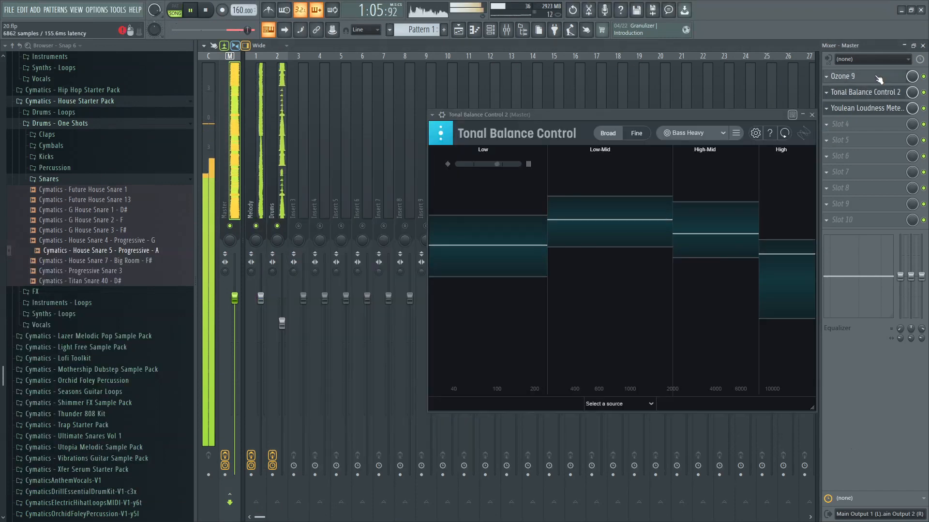
pyautogui.click(874, 74)
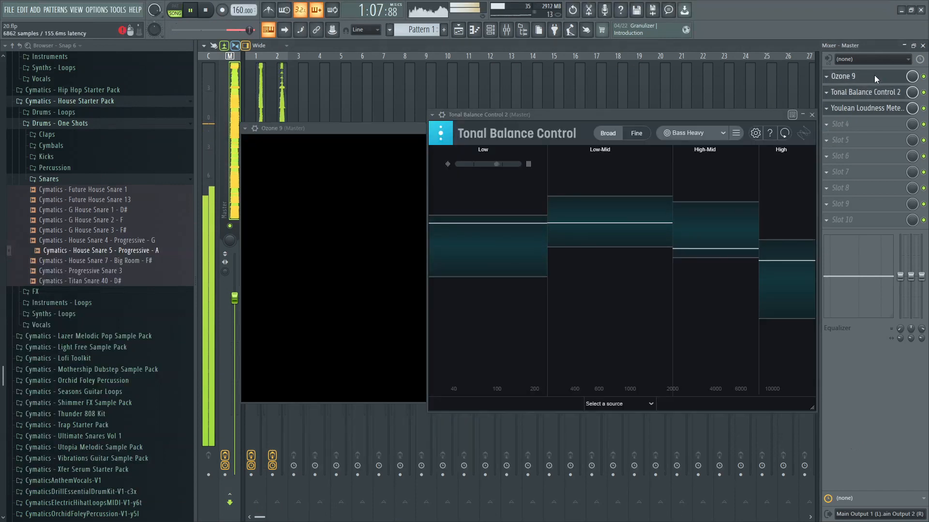
pyautogui.moveTo(518, 123); pyautogui.dragTo(793, 326)
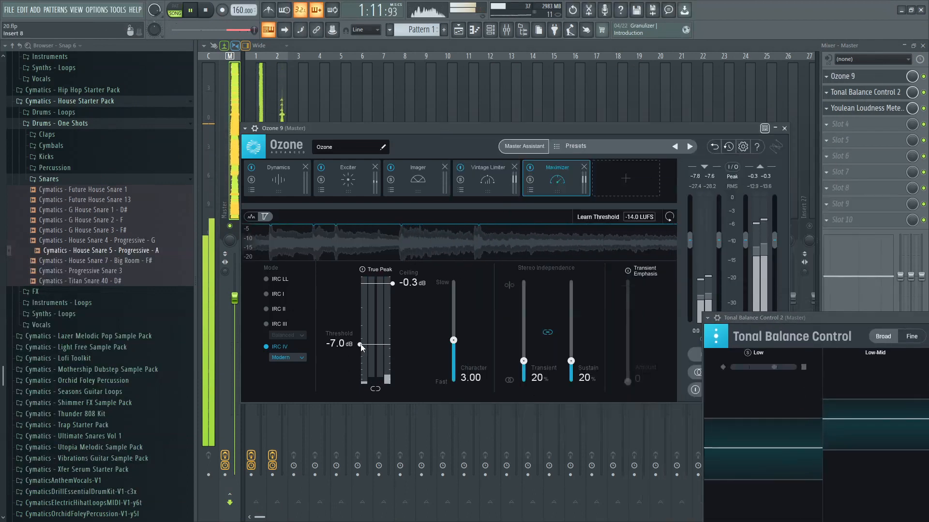
# Switch the Maximizer's mode to IRC III with the Pumping style and set its threshold to -9 dB.
pyautogui.click(271, 324)
pyautogui.click(285, 335)
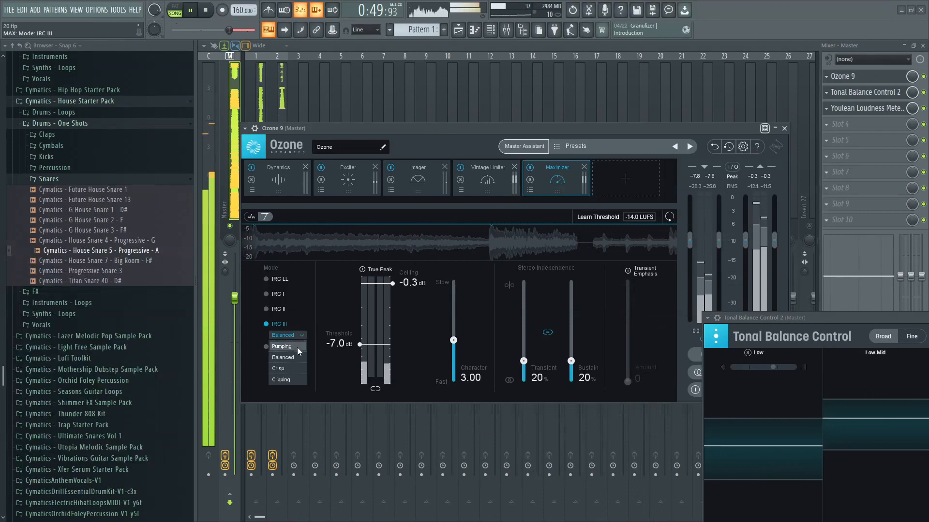
pyautogui.click(283, 339)
pyautogui.moveTo(359, 346); pyautogui.dragTo(359, 354)
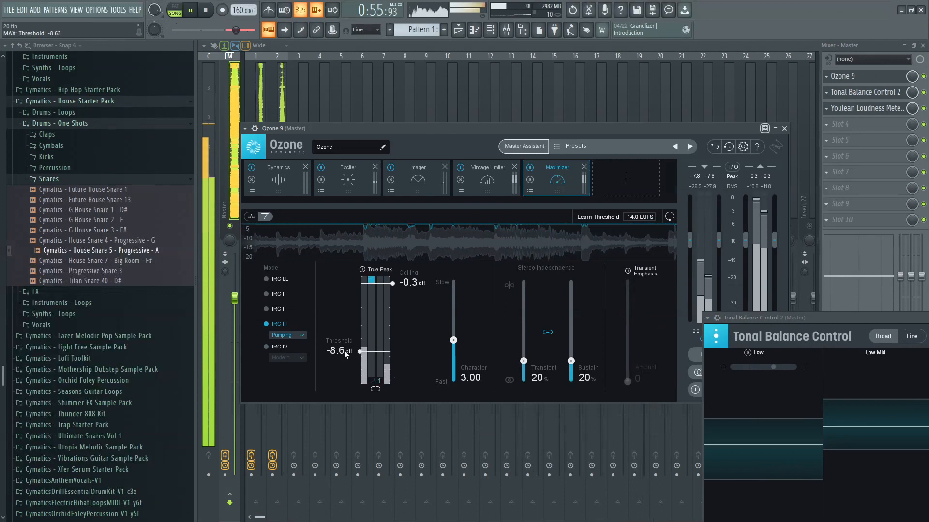
pyautogui.click(339, 351)
pyautogui.write('-9')
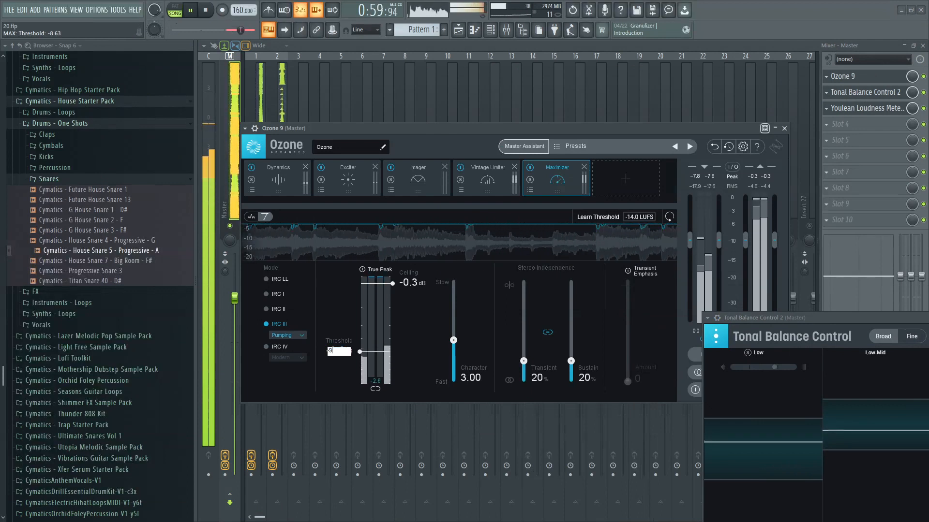
pyautogui.press('Return')
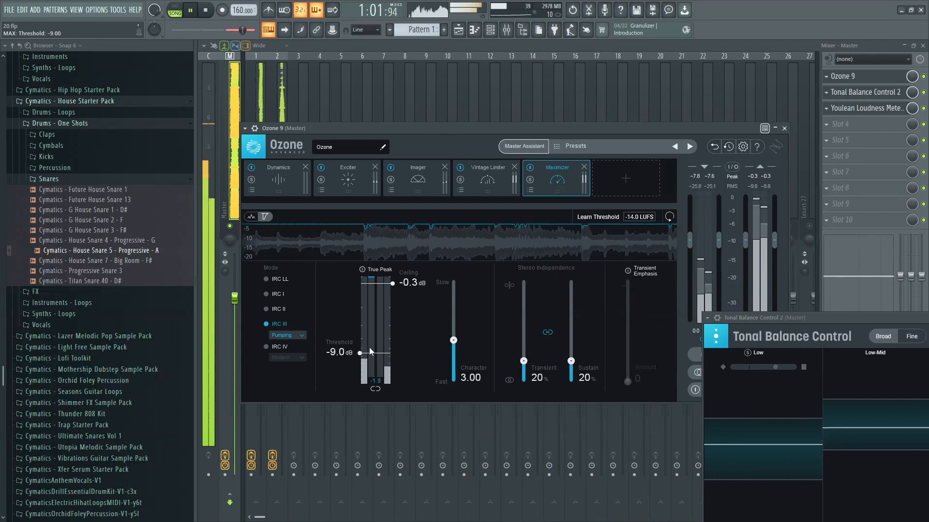
# Lower the Maximizer's character to 2.50, bring Tonal Balance Control 2 into full view to check the balance, and close it.
pyautogui.moveTo(453, 341); pyautogui.dragTo(453, 346)
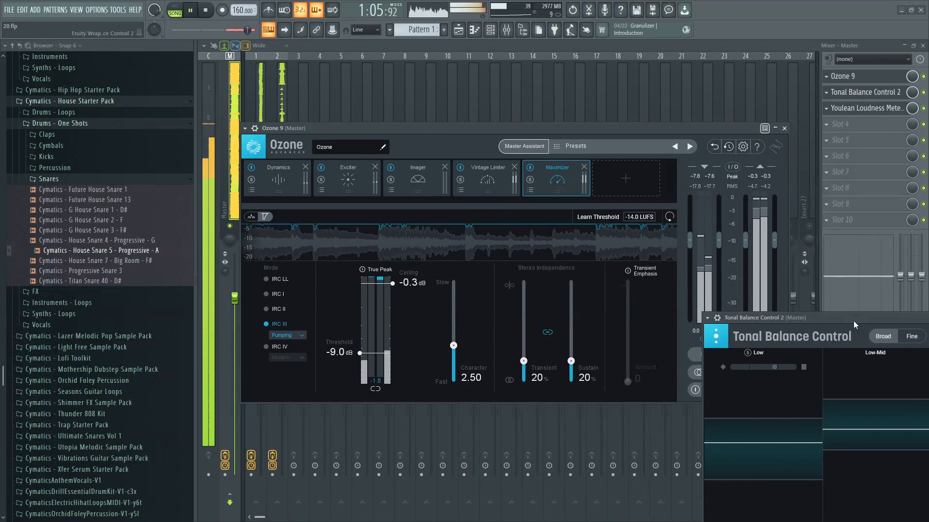
pyautogui.moveTo(827, 315); pyautogui.dragTo(469, 85)
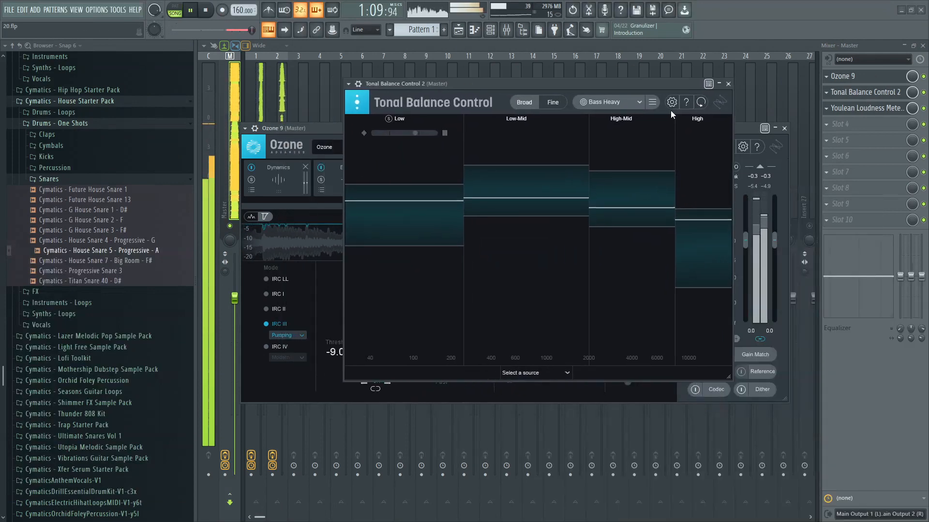
pyautogui.click(729, 85)
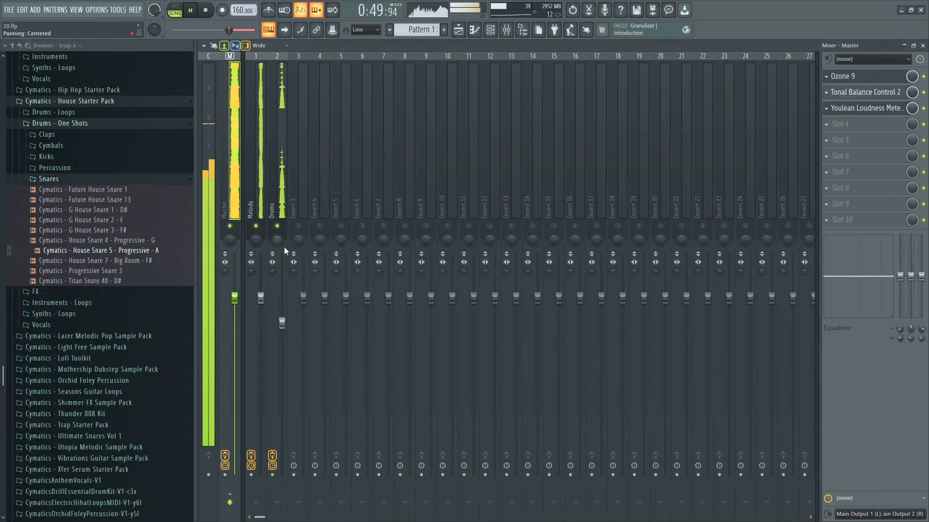
# Check the master's integrated and short-term loudness in Youlean Loudness Meter 2 and close the meter.
pyautogui.scroll(-2, 802, 135)
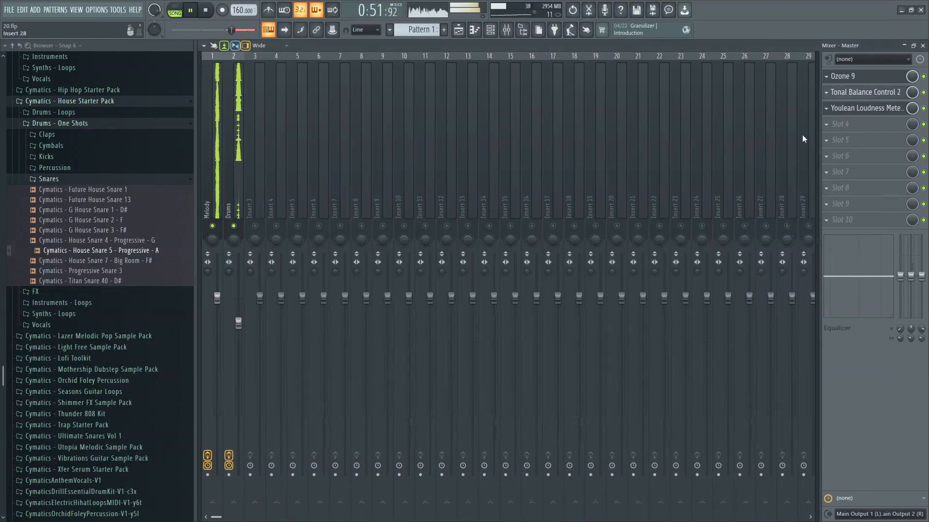
pyautogui.click(870, 110)
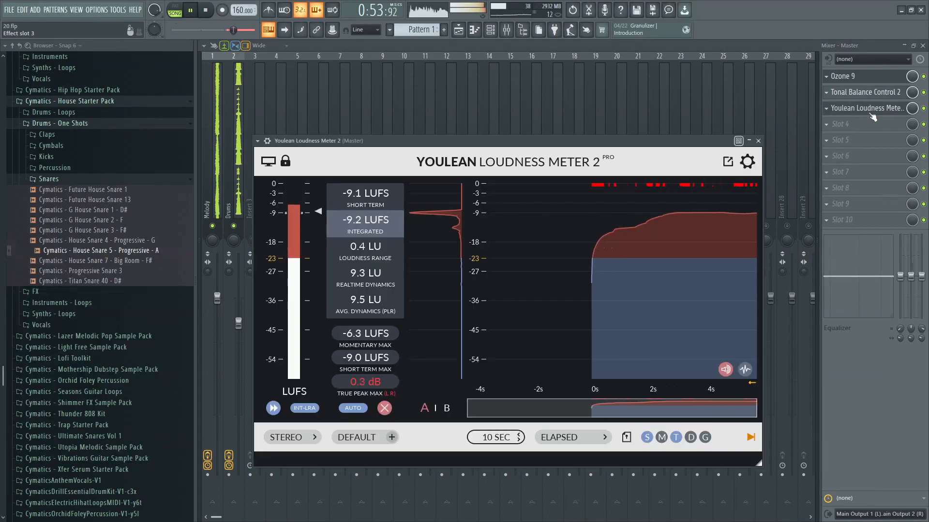
pyautogui.click(760, 141)
# Delete Youlean Loudness Meter 2 and Tonal Balance Control 2 from the master channel's effect slots.
pyautogui.click(827, 111)
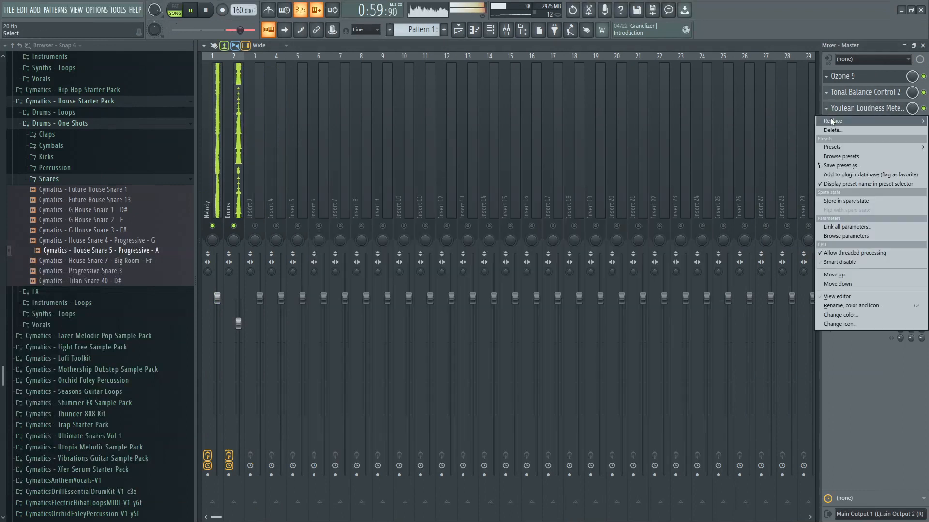
pyautogui.click(834, 126)
pyautogui.click(497, 294)
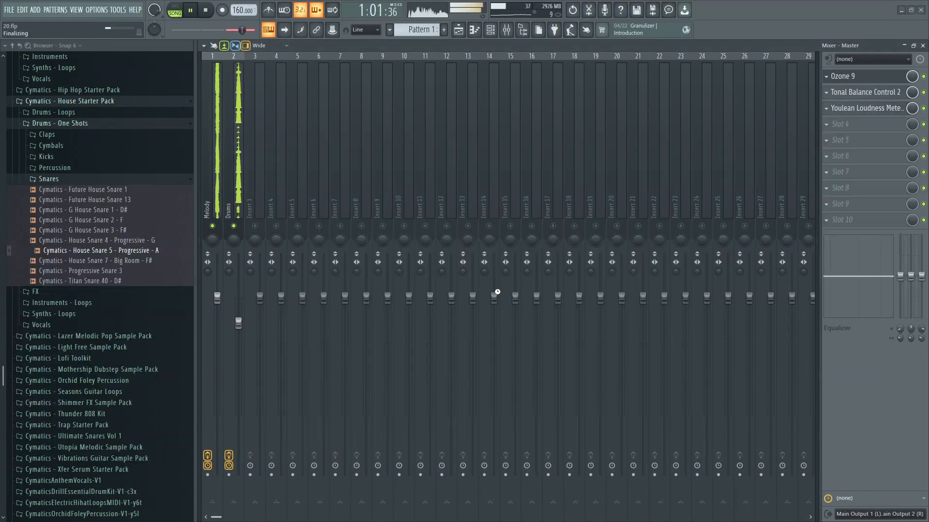
pyautogui.click(827, 91)
pyautogui.click(840, 113)
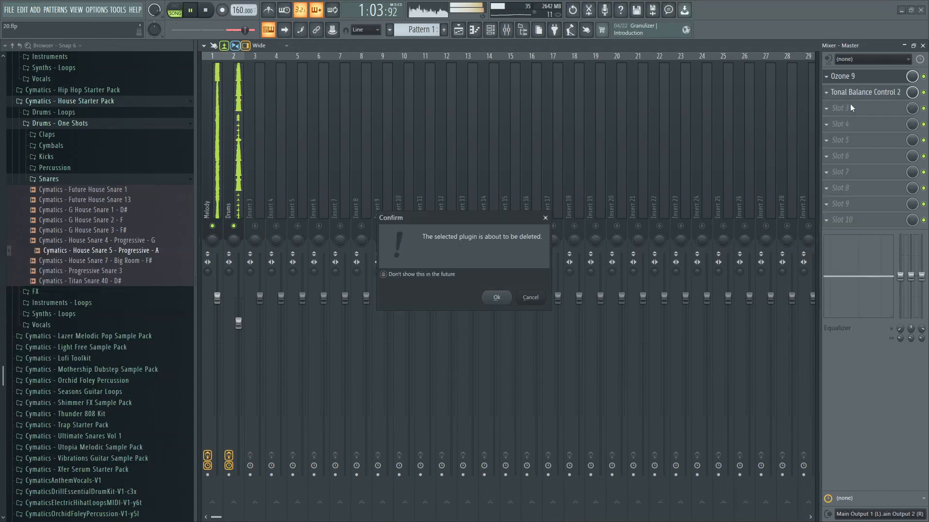
pyautogui.click(497, 298)
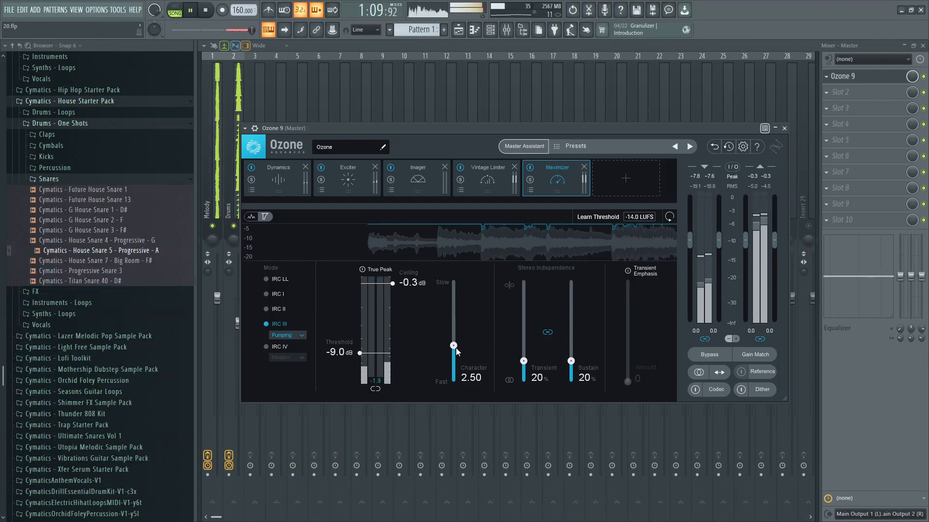
# Set the Maximizer's character to 2.00 and the Vintage Limiter's character to 2.50 in Ozone 9 on the master.
pyautogui.moveTo(457, 353); pyautogui.dragTo(461, 375)
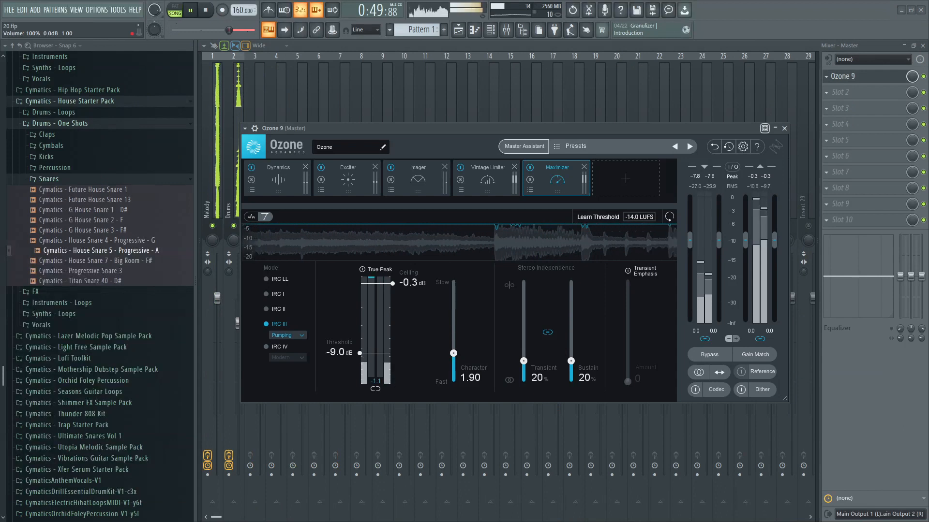
pyautogui.moveTo(453, 353); pyautogui.dragTo(453, 352)
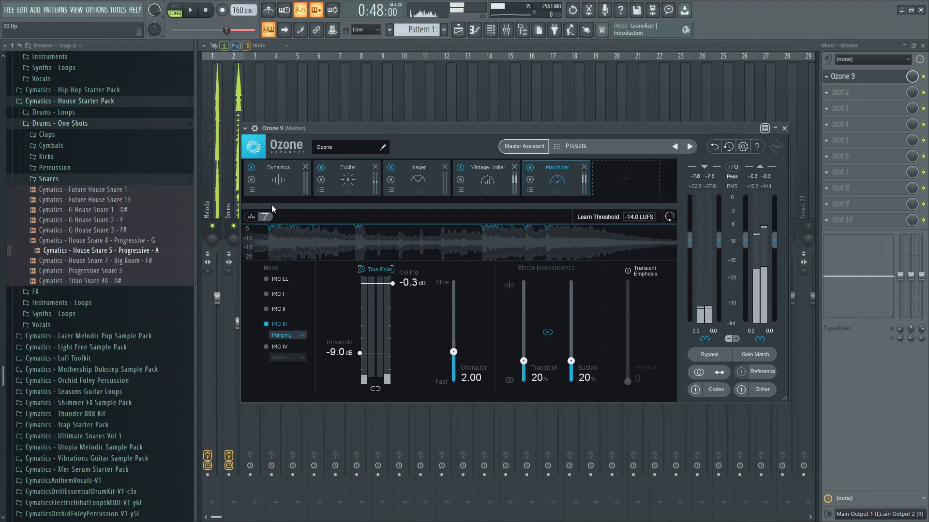
pyautogui.click(487, 178)
pyautogui.click(194, 11)
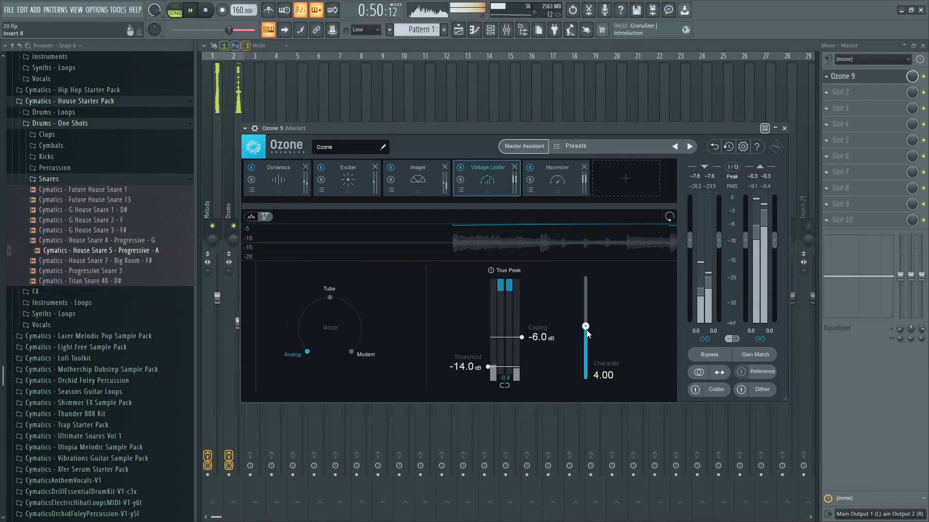
pyautogui.moveTo(586, 327); pyautogui.dragTo(586, 341)
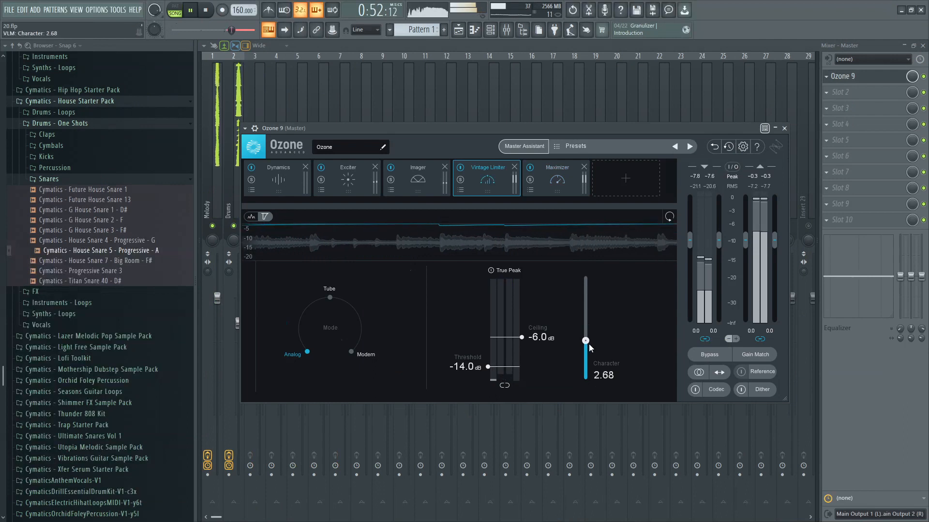
pyautogui.doubleClick(603, 376)
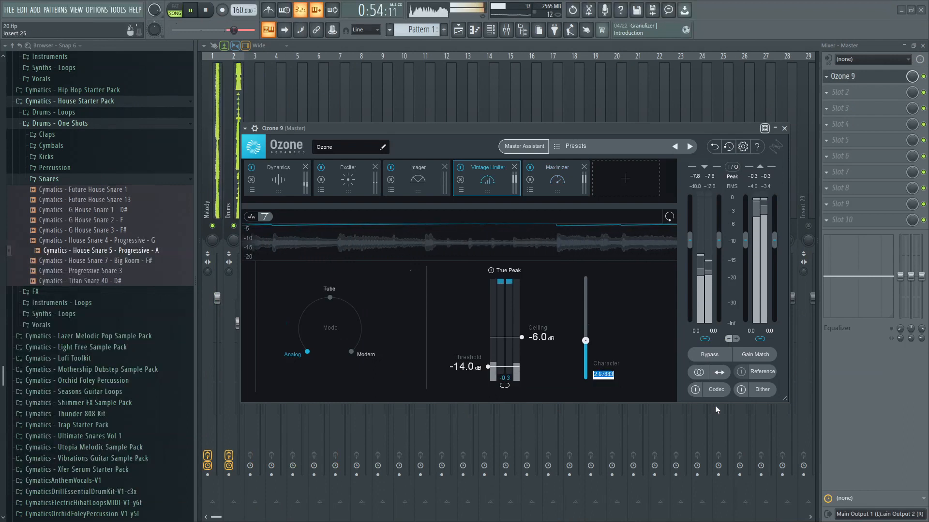
pyautogui.write('2.5')
pyautogui.press('Return')
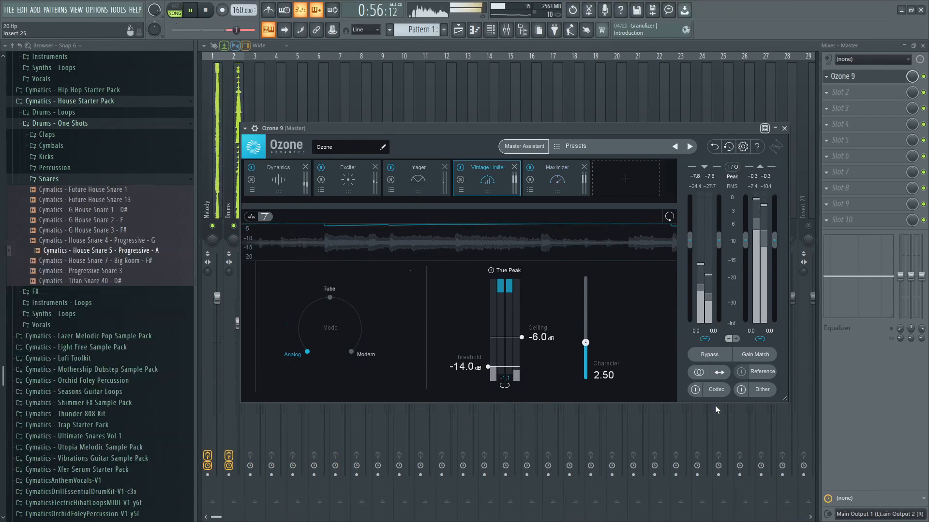
# Close Ozone 9 and review the effects on the Drums and Melody channels, including the Melody's Neutron 3 compressor.
pyautogui.click(565, 183)
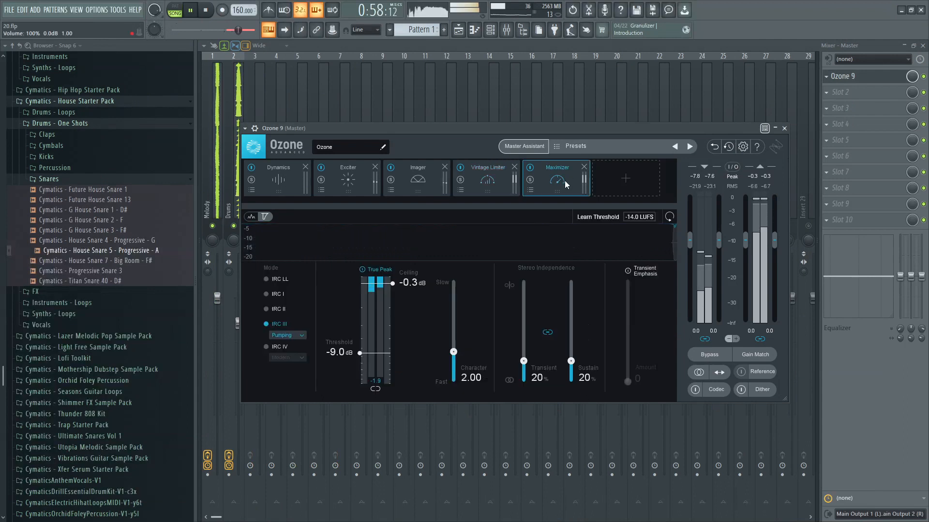
pyautogui.click(784, 128)
pyautogui.click(235, 188)
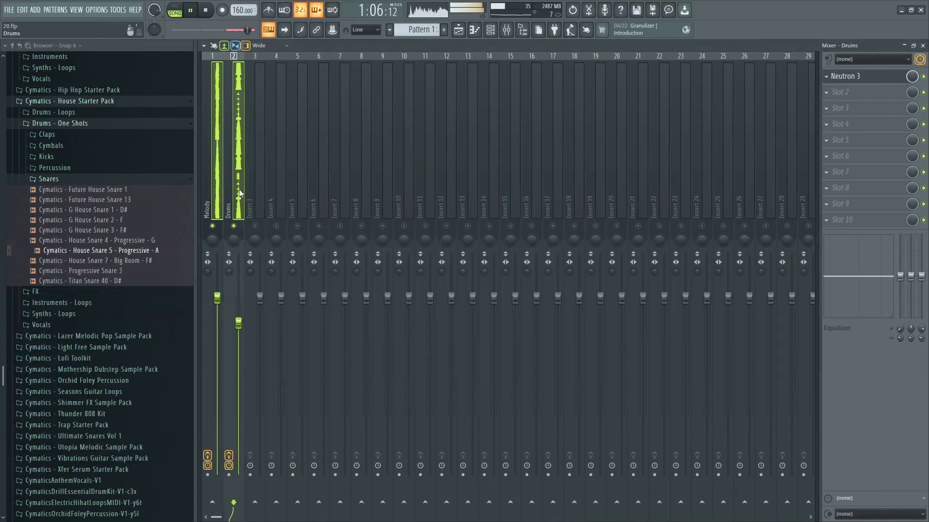
pyautogui.click(222, 188)
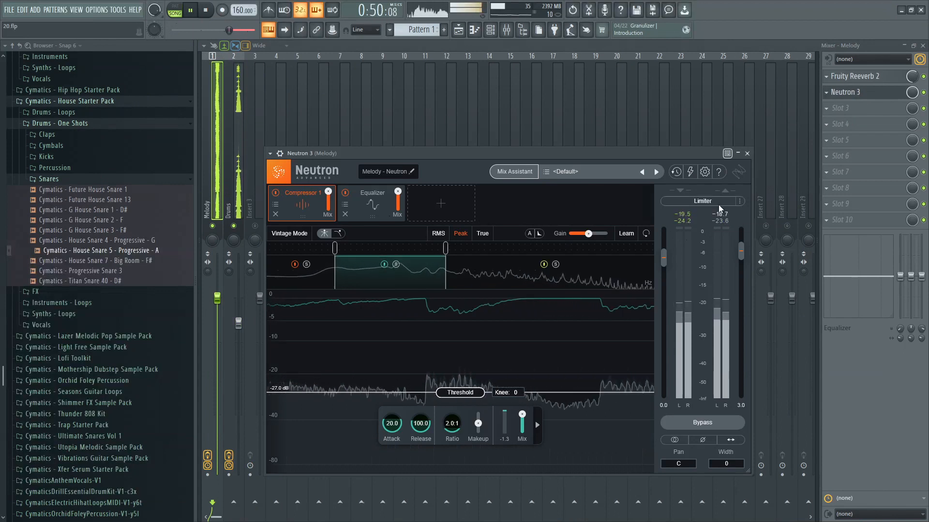
pyautogui.click(747, 153)
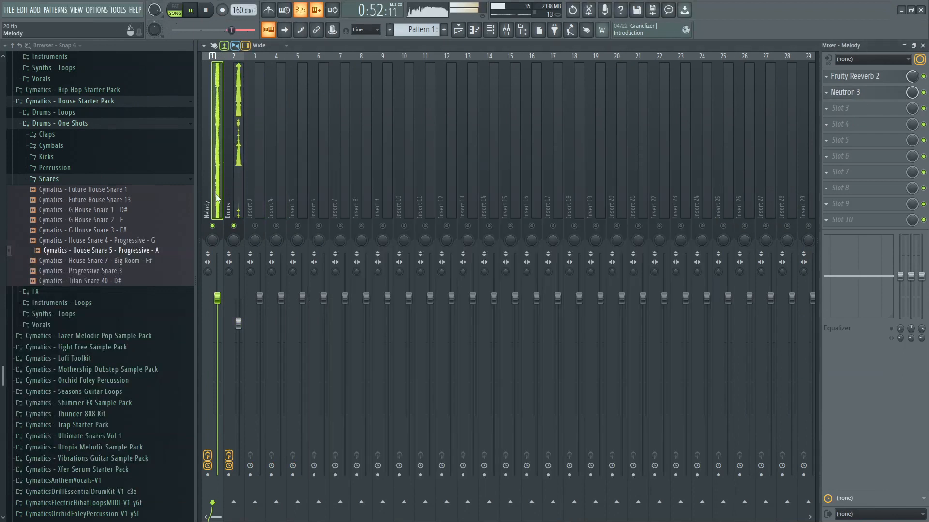
pyautogui.press('space')
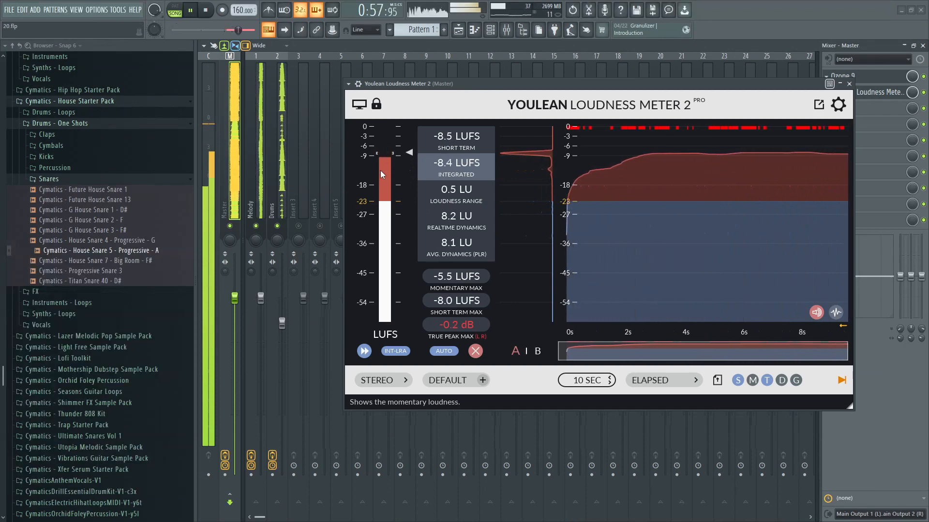
# Close the loudness meter and review the master's Ozone 9 modules from Vintage Limiter back through Imager and Exciter to Dynamics.
pyautogui.click(868, 76)
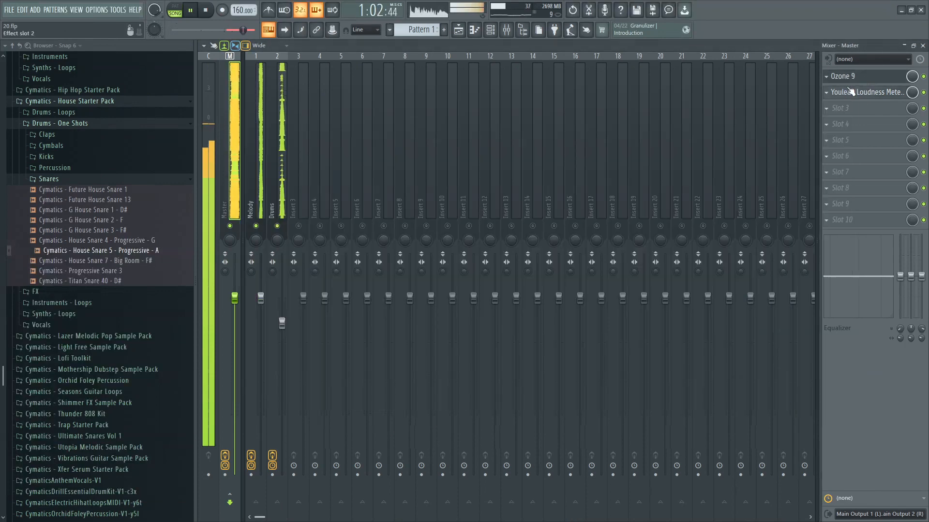
pyautogui.click(849, 84)
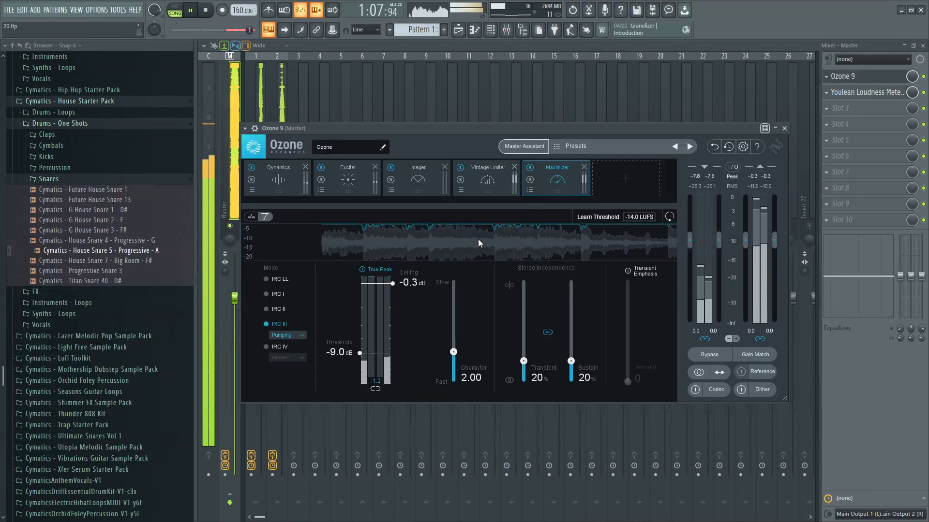
pyautogui.click(481, 187)
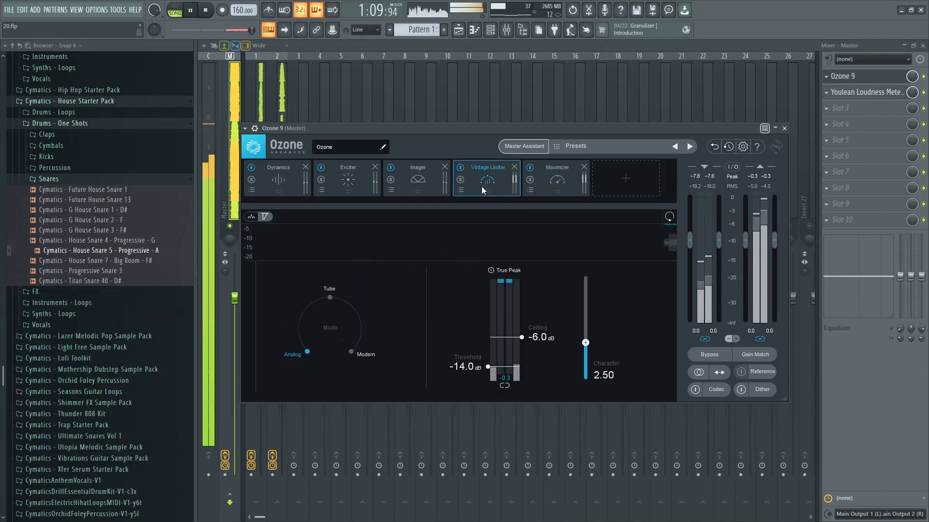
pyautogui.click(424, 187)
pyautogui.click(345, 177)
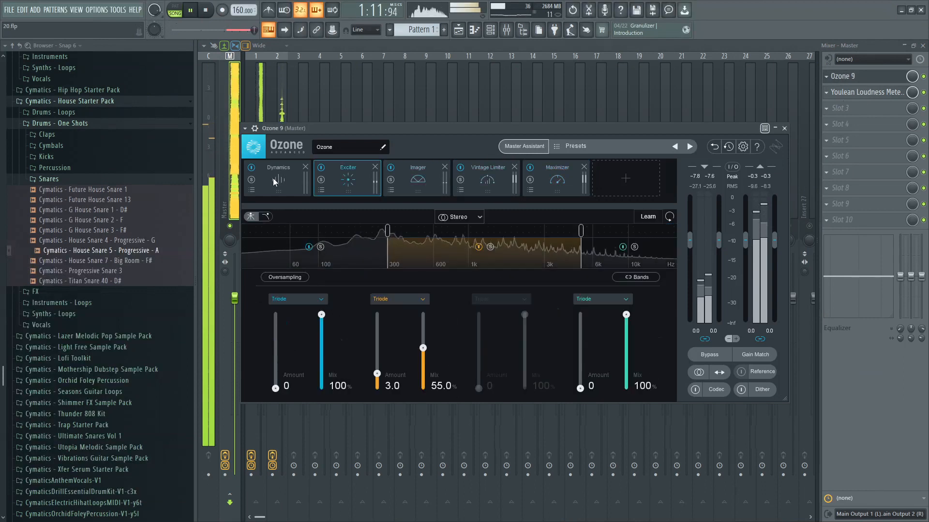
pyautogui.click(273, 178)
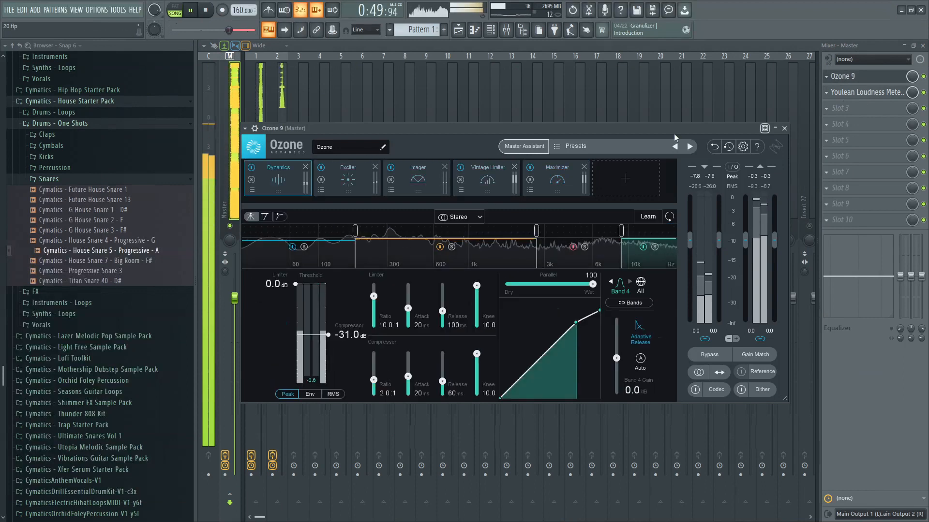
# Replace Youlean Loudness Meter 2 in slot 2 of the master channel with Tonal Balance Control 2.
pyautogui.click(827, 93)
pyautogui.moveTo(833, 105)
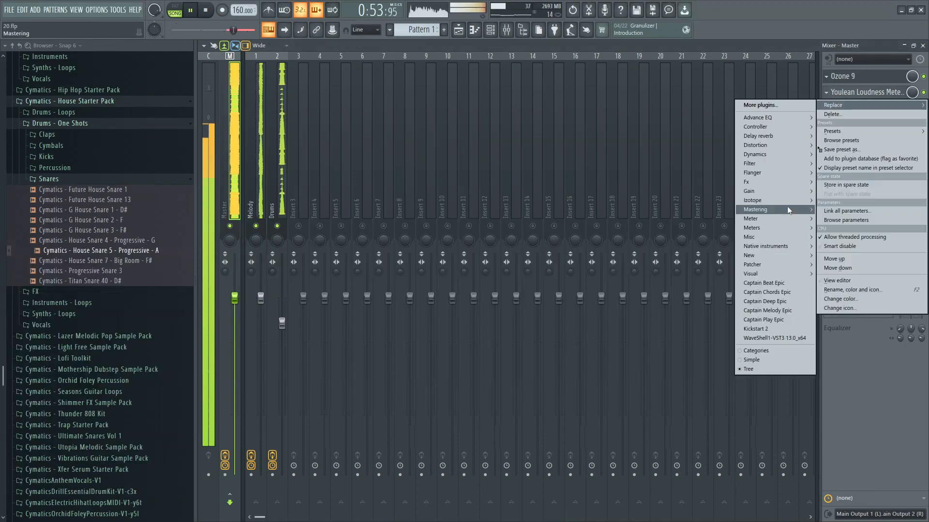
pyautogui.moveTo(774, 202)
pyautogui.click(711, 301)
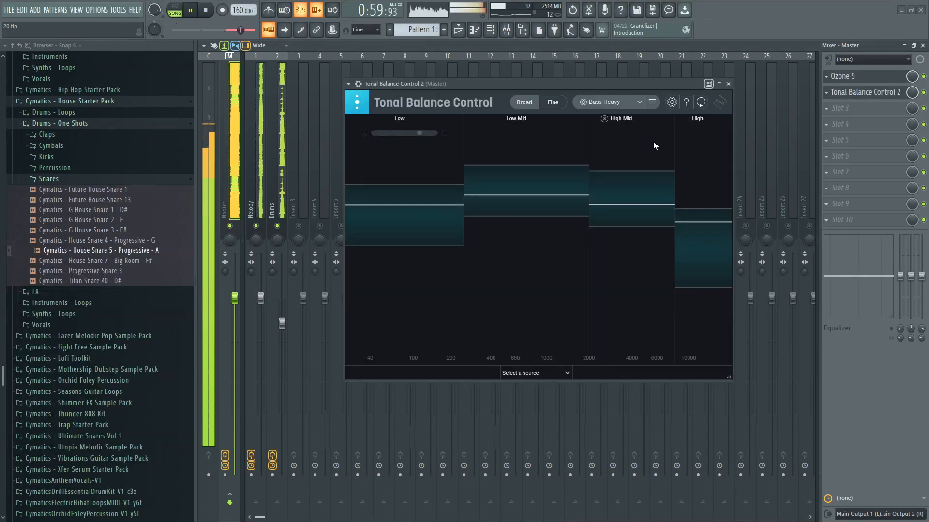
# Stop playback and delete Tonal Balance Control 2 from slot 2 of the master channel.
pyautogui.click(729, 85)
pyautogui.press('space')
pyautogui.rightClick(830, 92)
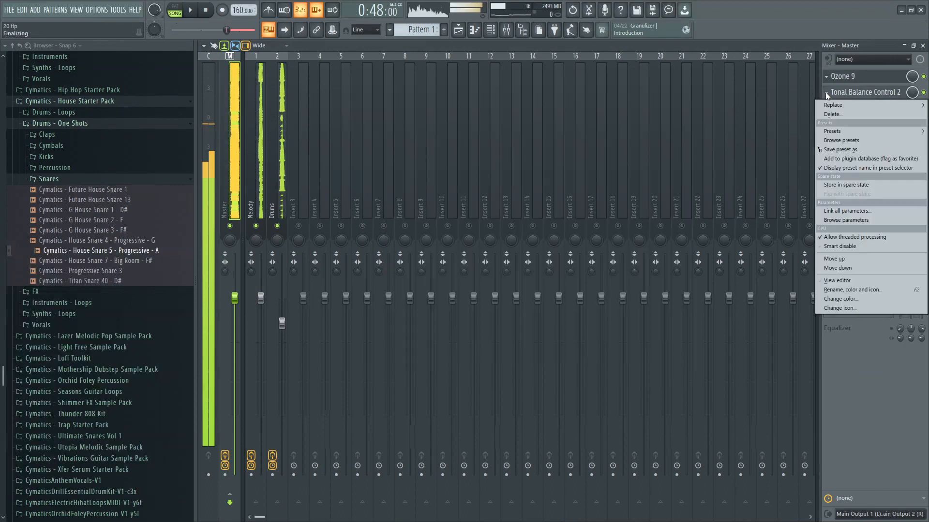
pyautogui.click(831, 115)
pyautogui.click(492, 295)
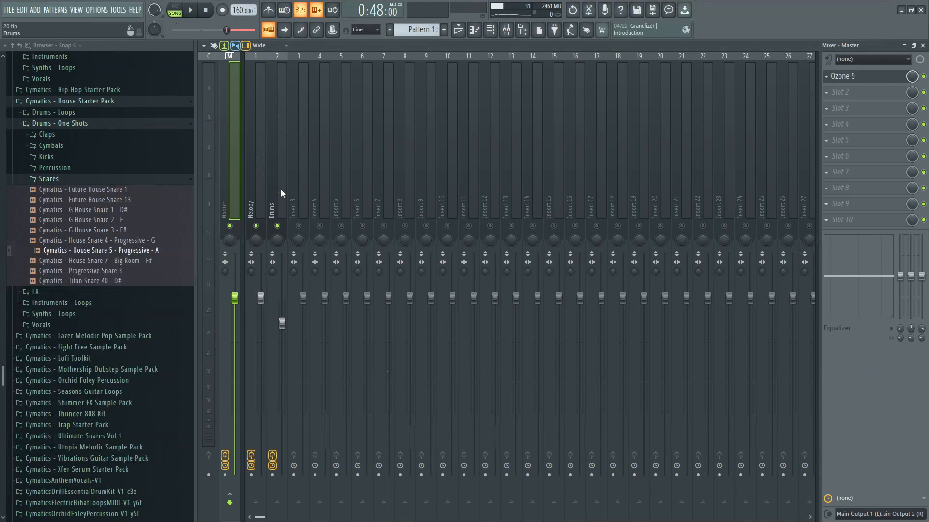
# Review the Melody channel's Fruity Reeverb 2 settings and its Neutron 3 compressor bands and equalizer curve.
pyautogui.click(260, 195)
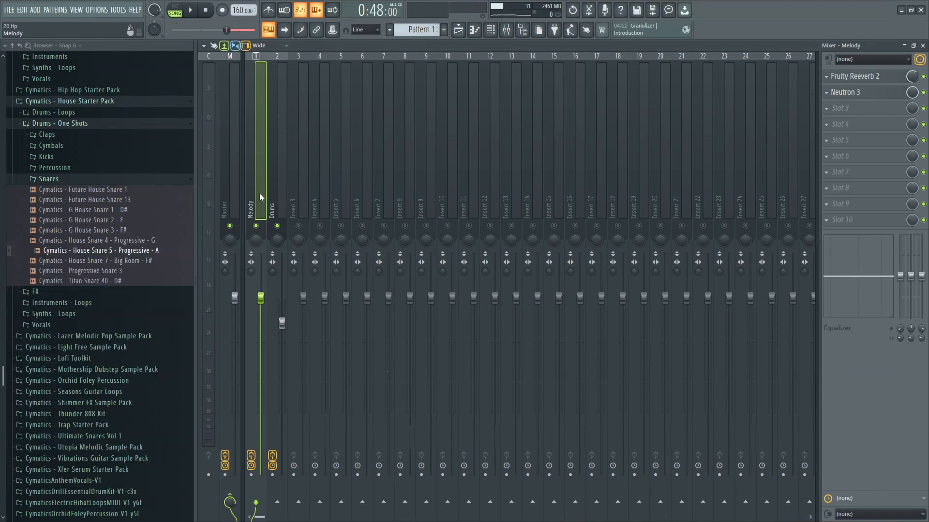
pyautogui.click(861, 77)
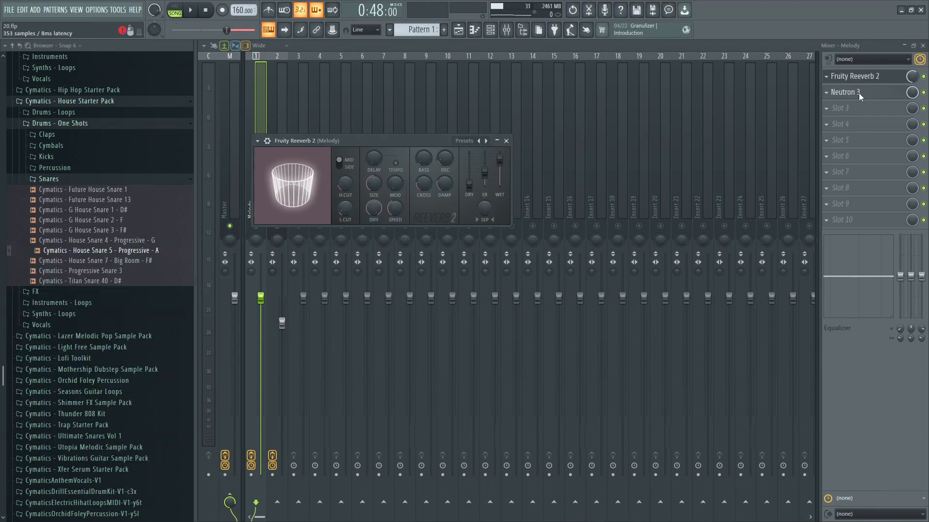
pyautogui.click(858, 93)
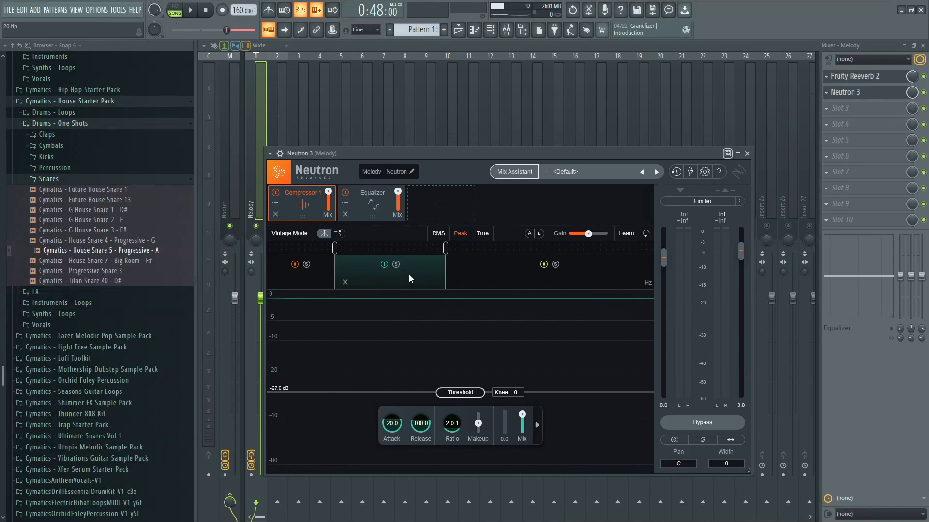
pyautogui.click(310, 280)
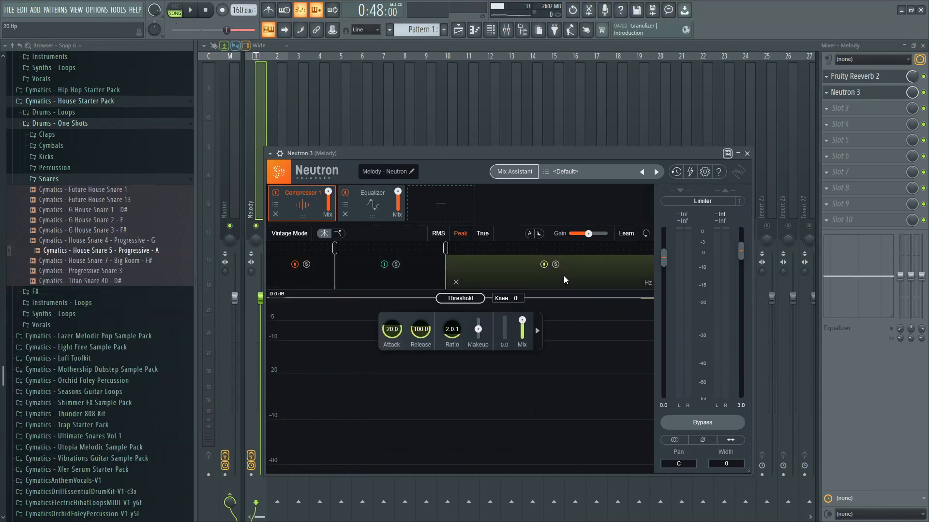
pyautogui.click(409, 273)
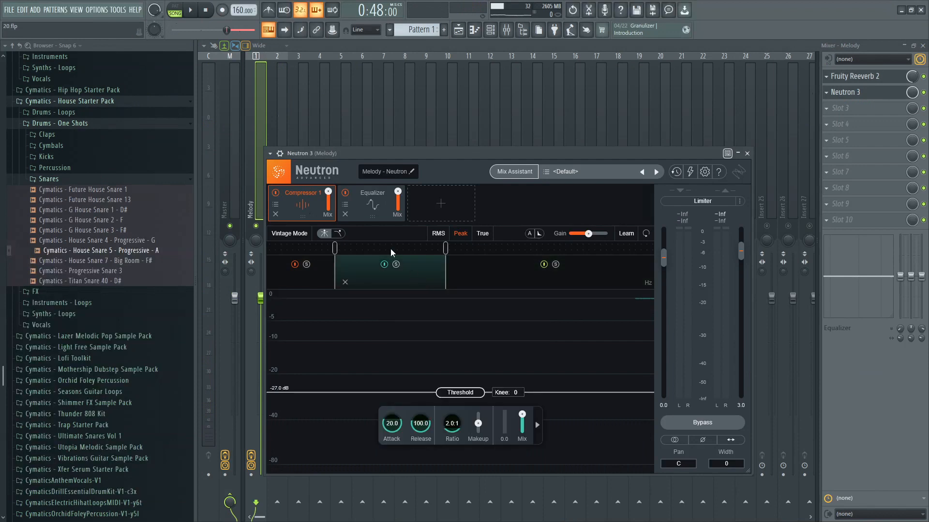
pyautogui.click(381, 204)
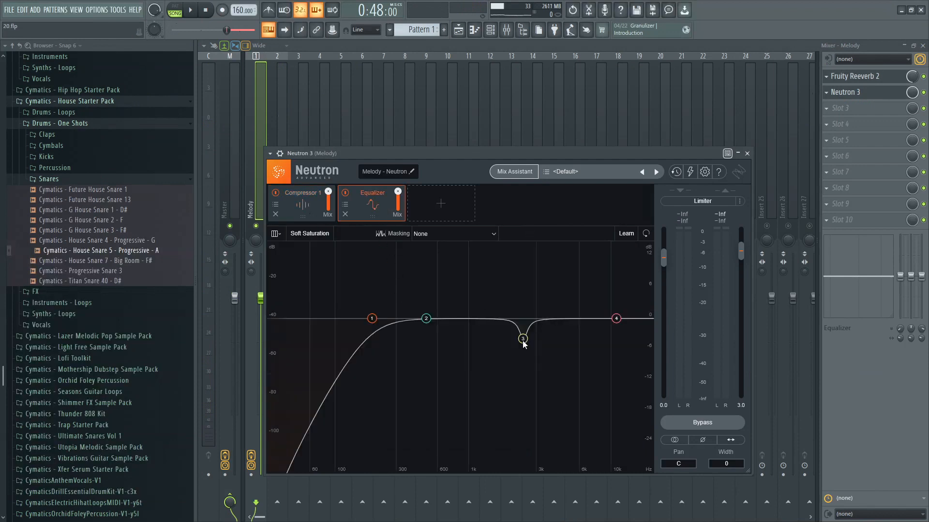
pyautogui.click(826, 107)
pyautogui.moveTo(795, 132)
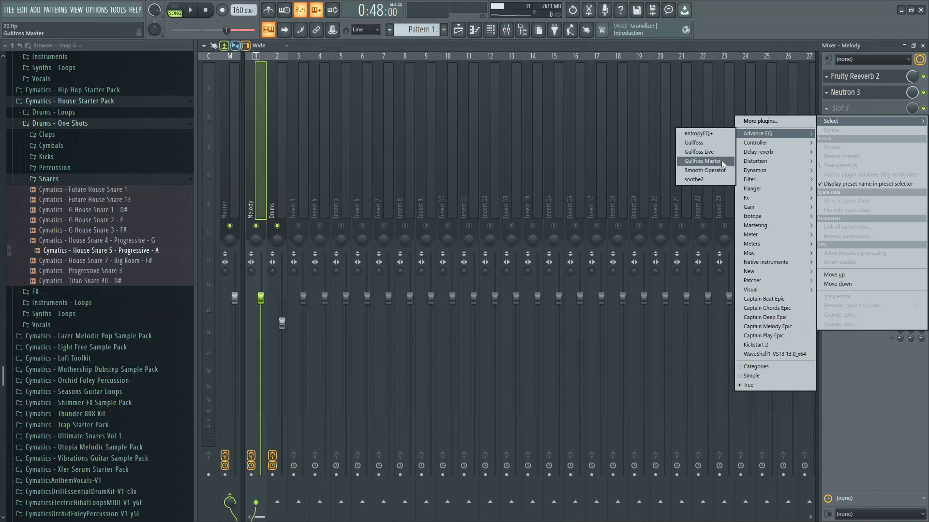
pyautogui.click(862, 452)
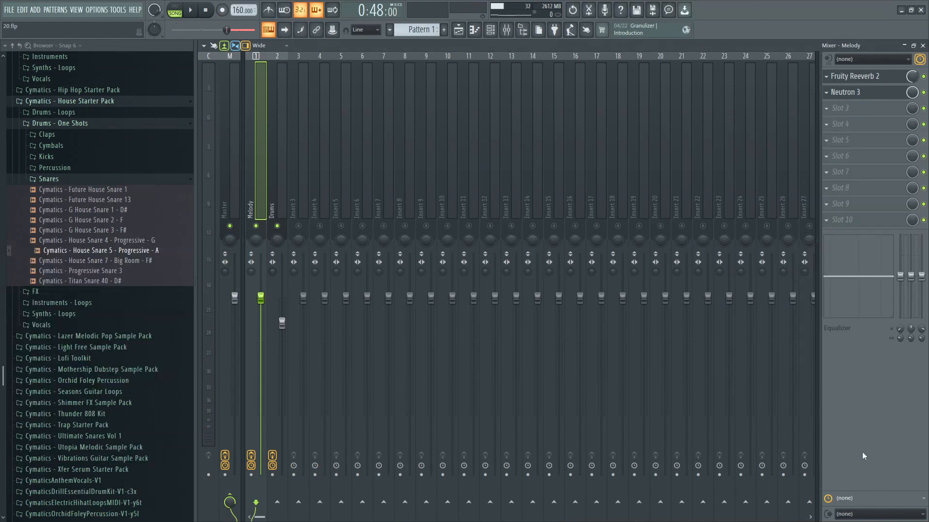
# Review the compressor settings in Neutron 3 on the Drums channel.
pyautogui.click(281, 201)
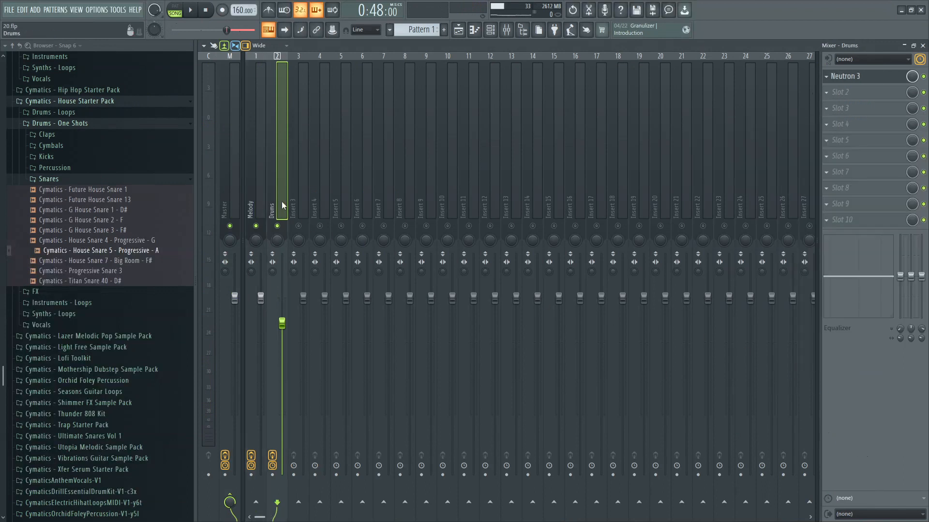
pyautogui.click(884, 77)
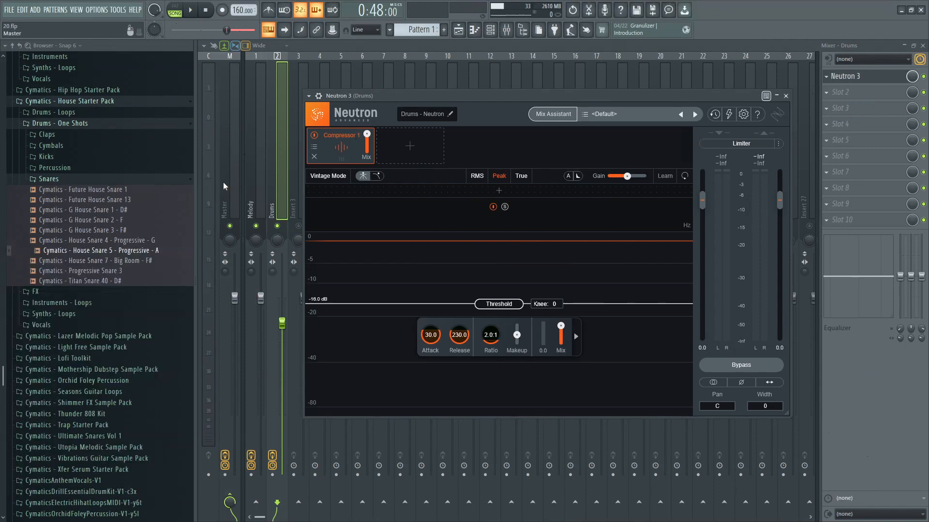
# Examine the limiter and compressor settings of all four Dynamics bands in the master channel's Ozone 9.
pyautogui.click(227, 198)
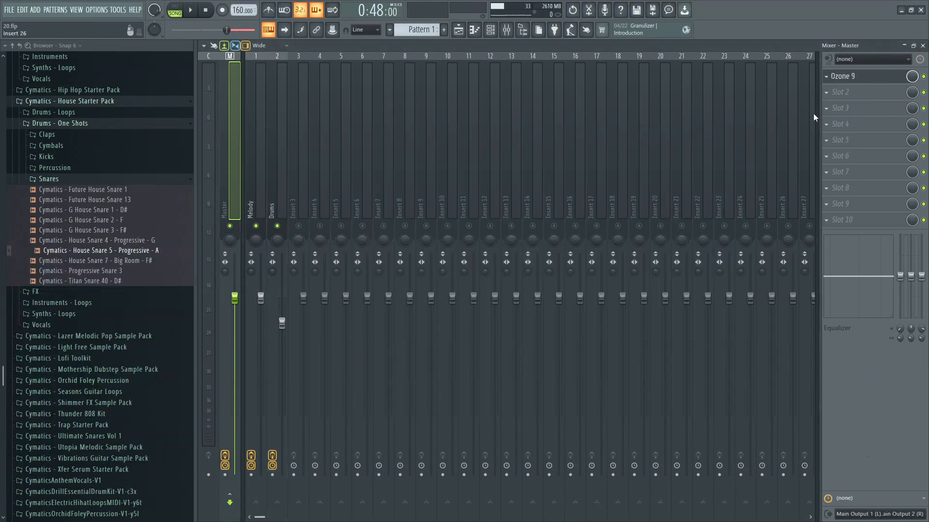
pyautogui.click(879, 78)
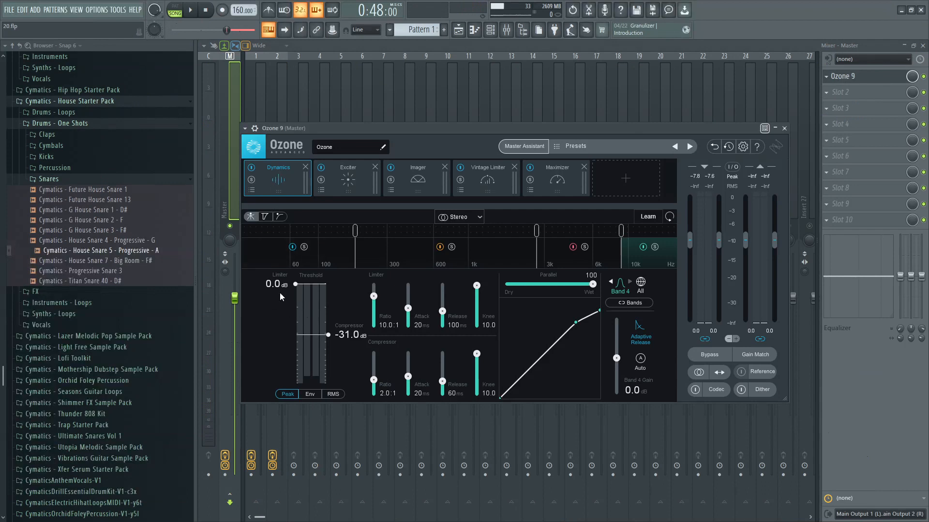
pyautogui.click(321, 253)
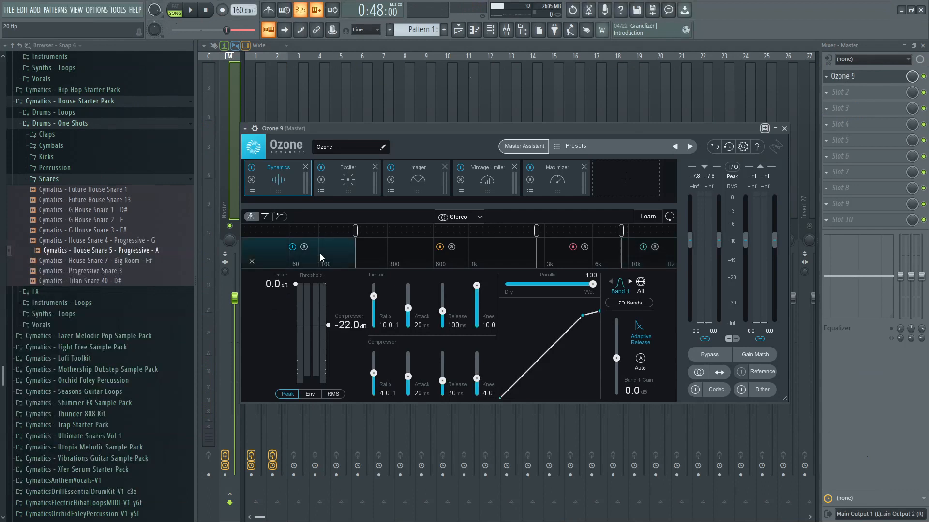
pyautogui.click(514, 263)
pyautogui.click(595, 258)
pyautogui.click(663, 261)
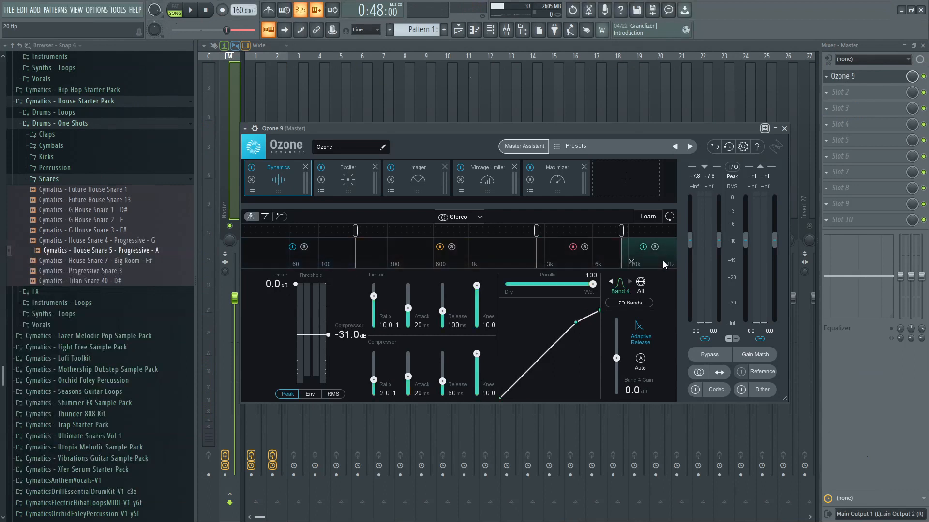
pyautogui.click(336, 262)
pyautogui.click(463, 266)
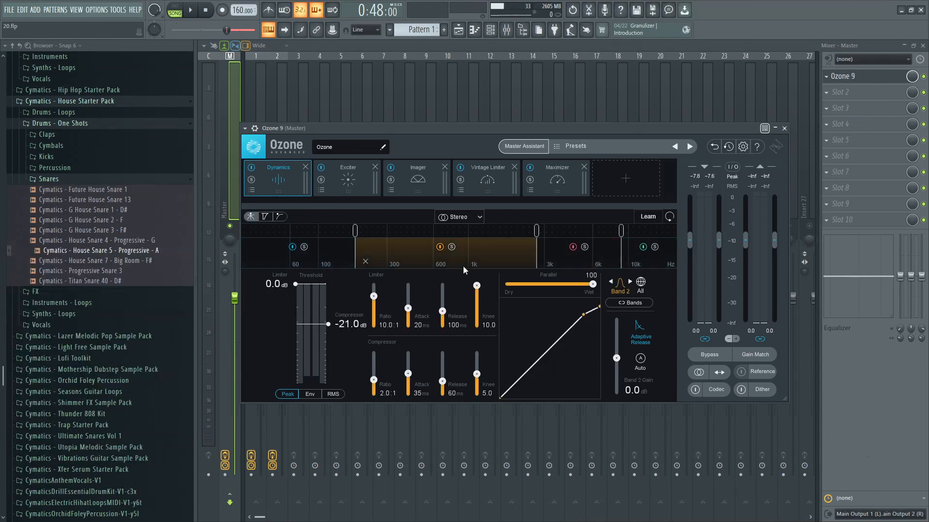
pyautogui.click(576, 262)
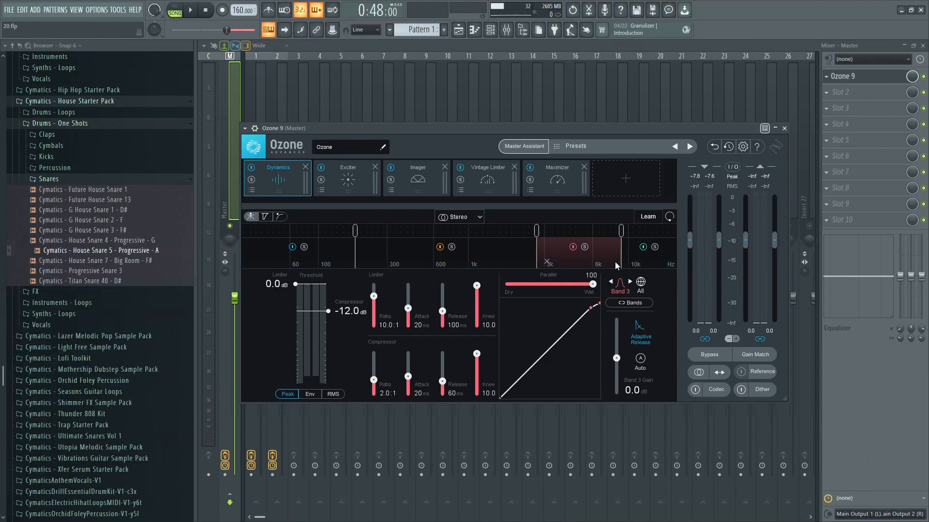
pyautogui.click(664, 263)
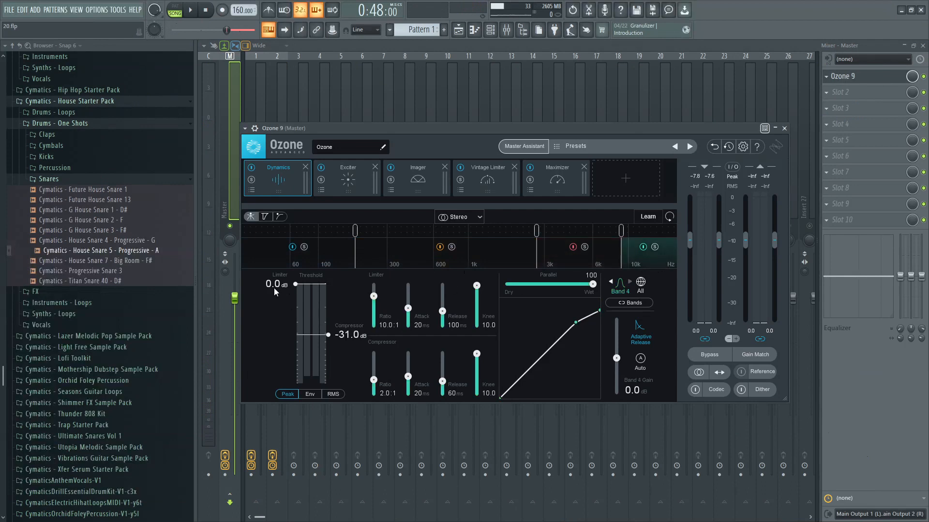
# Review the settings of the Exciter, Imager, Vintage Limiter and Maximizer modules in the master's Ozone 9.
pyautogui.click(346, 180)
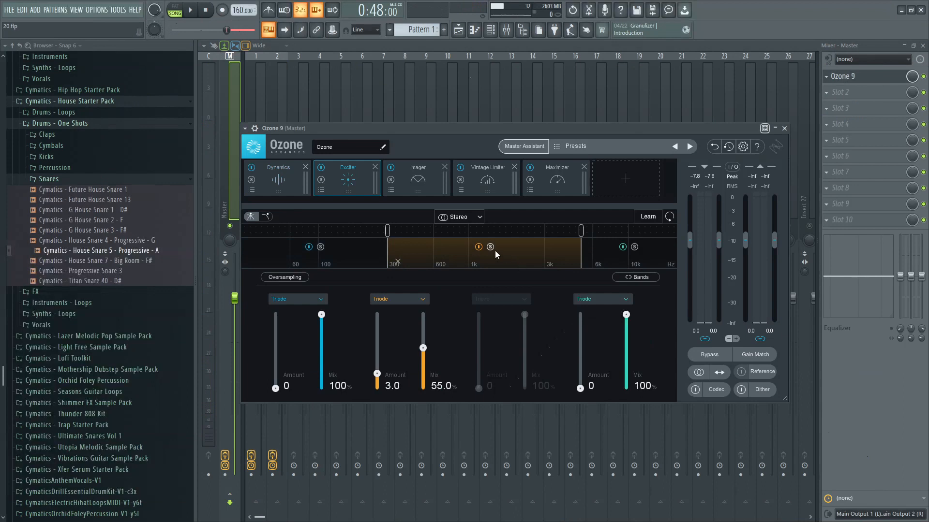
pyautogui.click(416, 183)
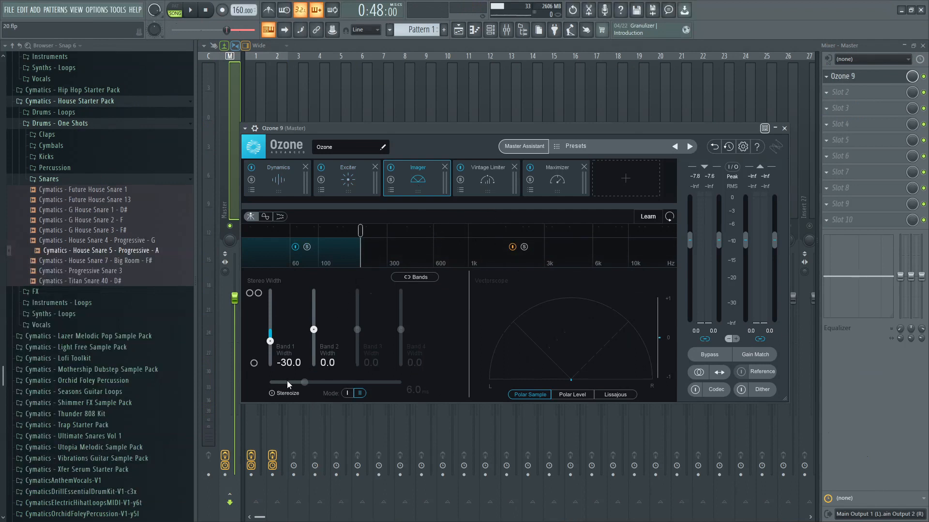
pyautogui.click(492, 185)
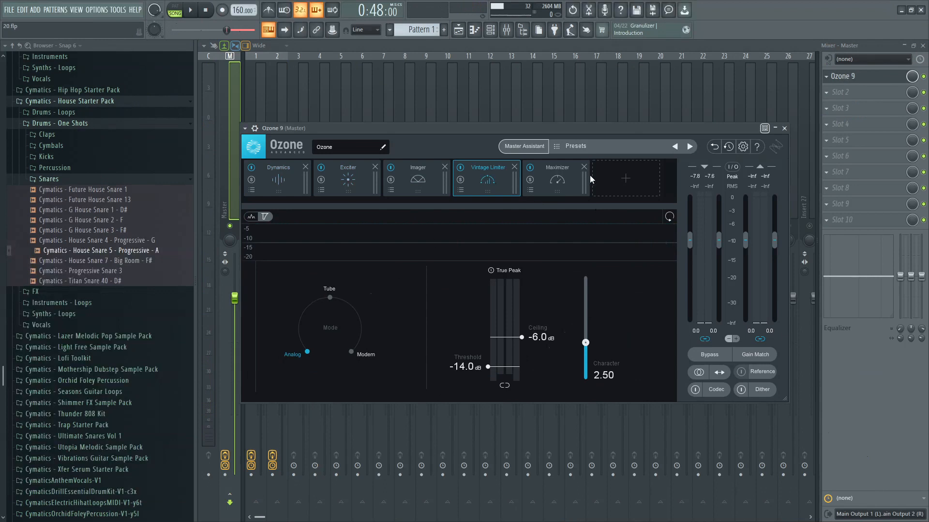
pyautogui.click(562, 179)
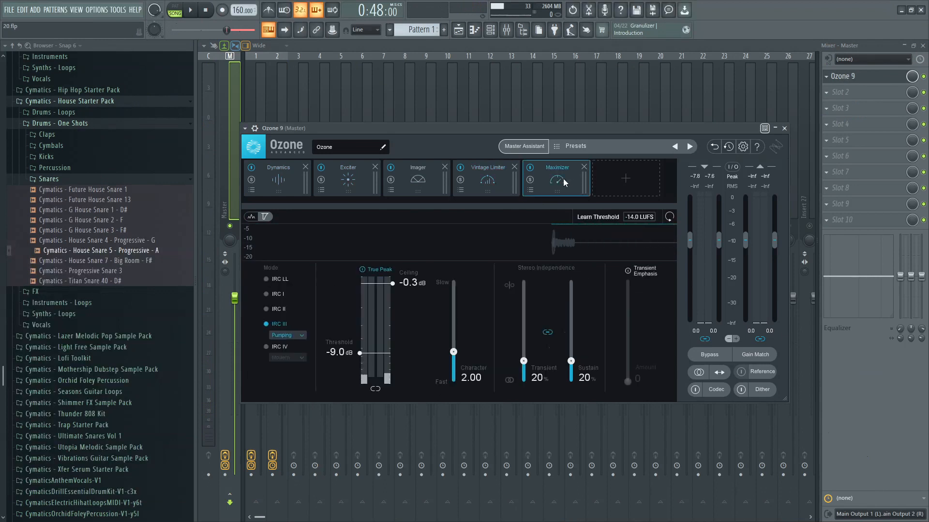